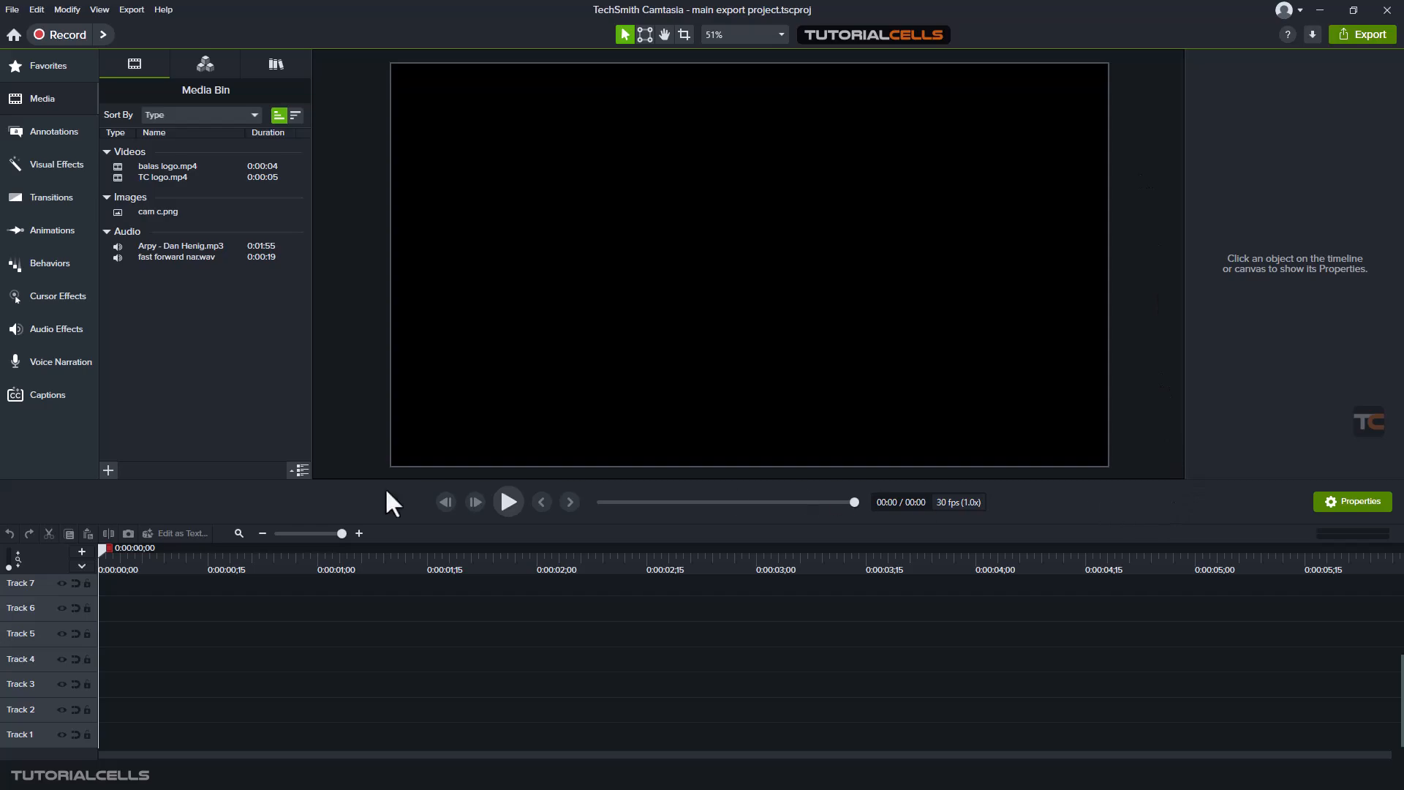
- Place TC logo.mp4 at the start of Track 5 and move the playhead to 0:00:02;25
drag(214, 480, 209, 490)
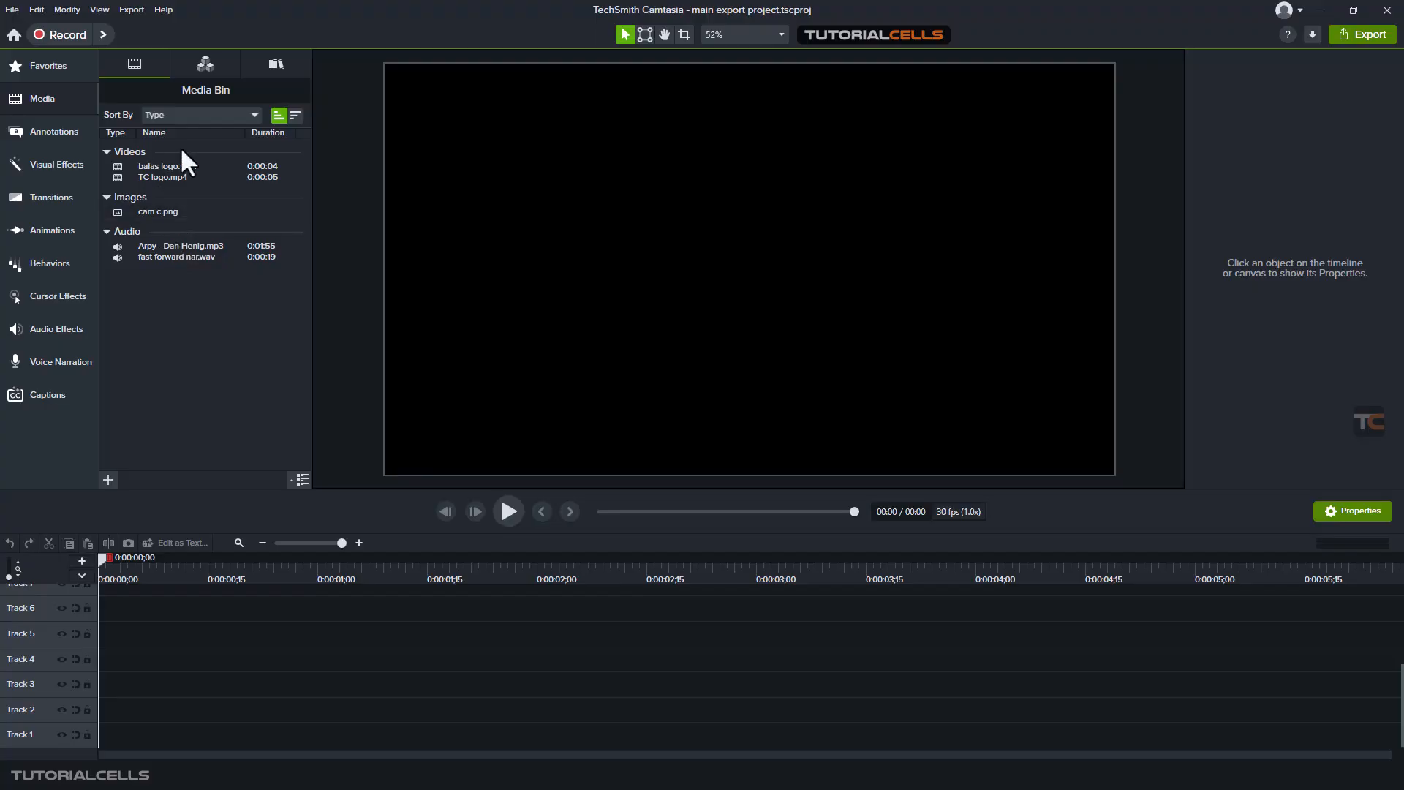
drag(165, 179, 94, 639)
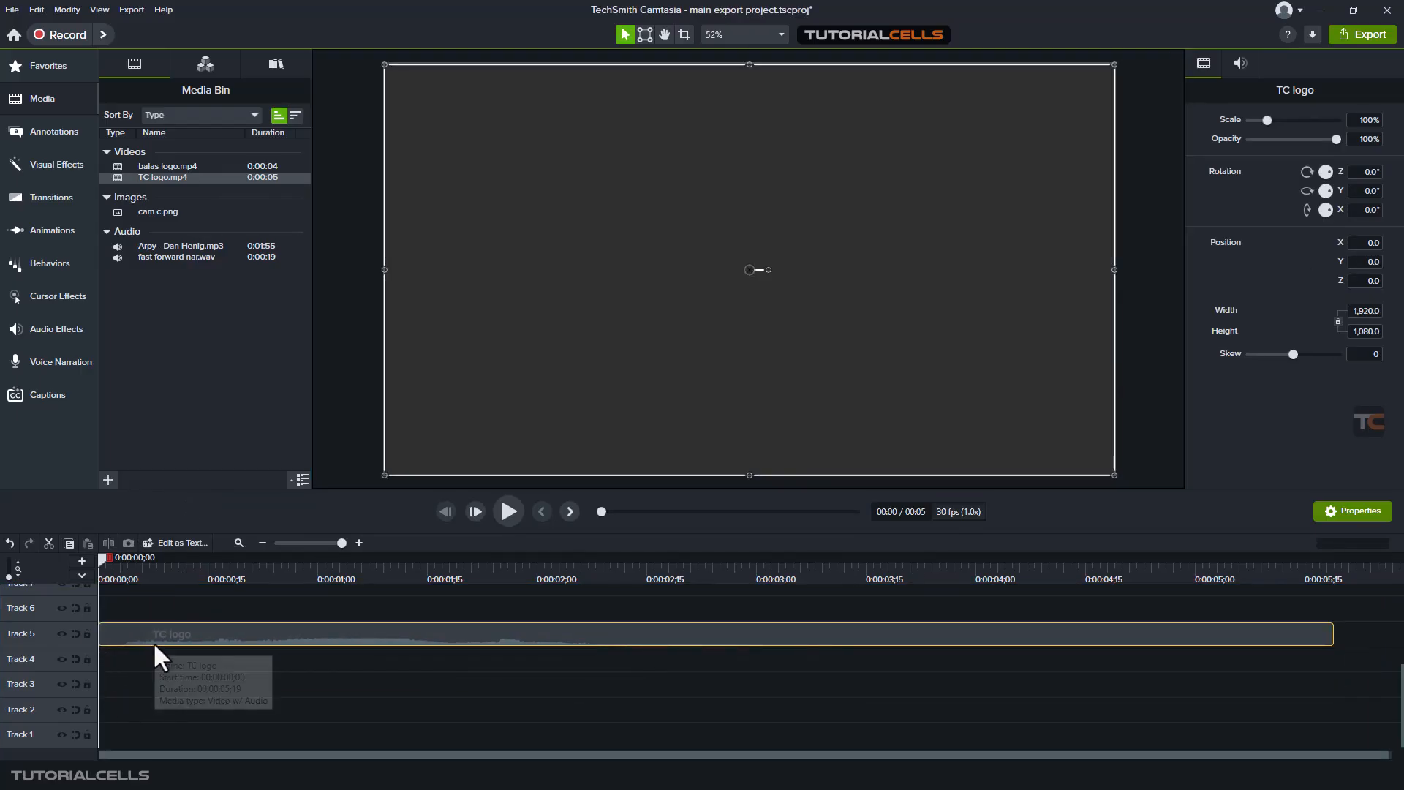
click(232, 576)
drag(241, 572, 361, 629)
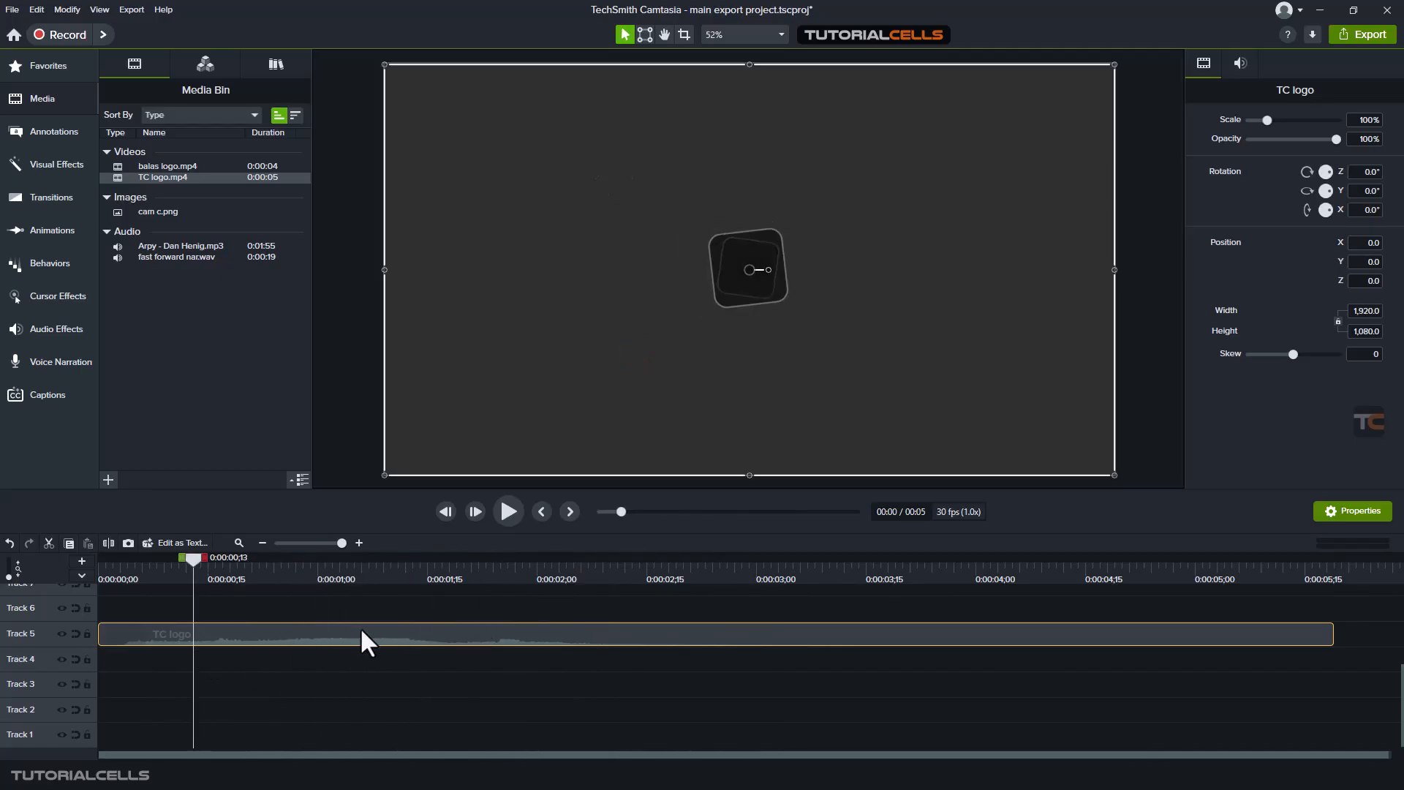
drag(387, 573, 700, 591)
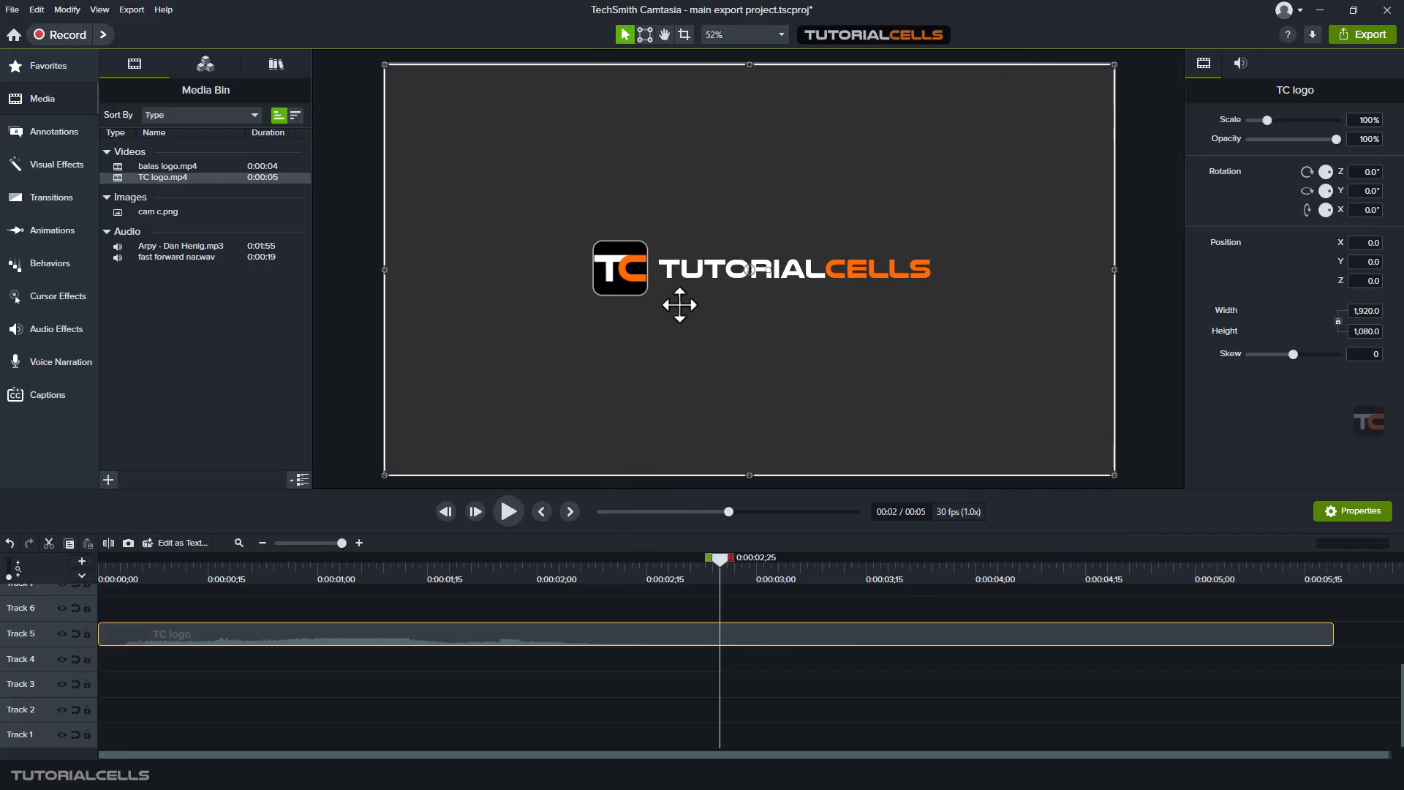
- Inspect the TC logo frame by zooming the canvas in and out and panning it temporarily from Edit mode
scroll(679, 306, down, 4)
scroll(679, 306, up, 4)
scroll(679, 306, down, 4)
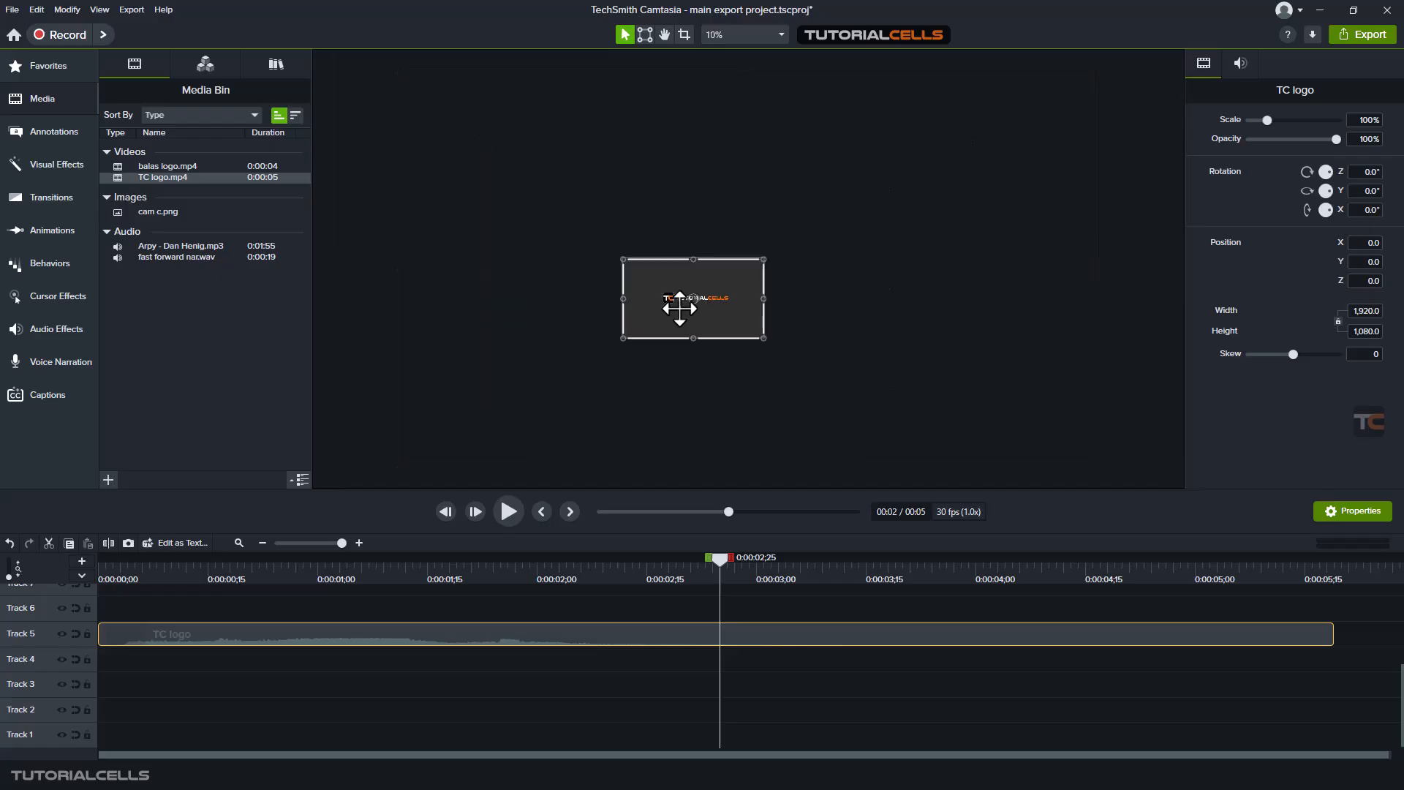
scroll(680, 305, up, 4)
scroll(679, 308, down, 3)
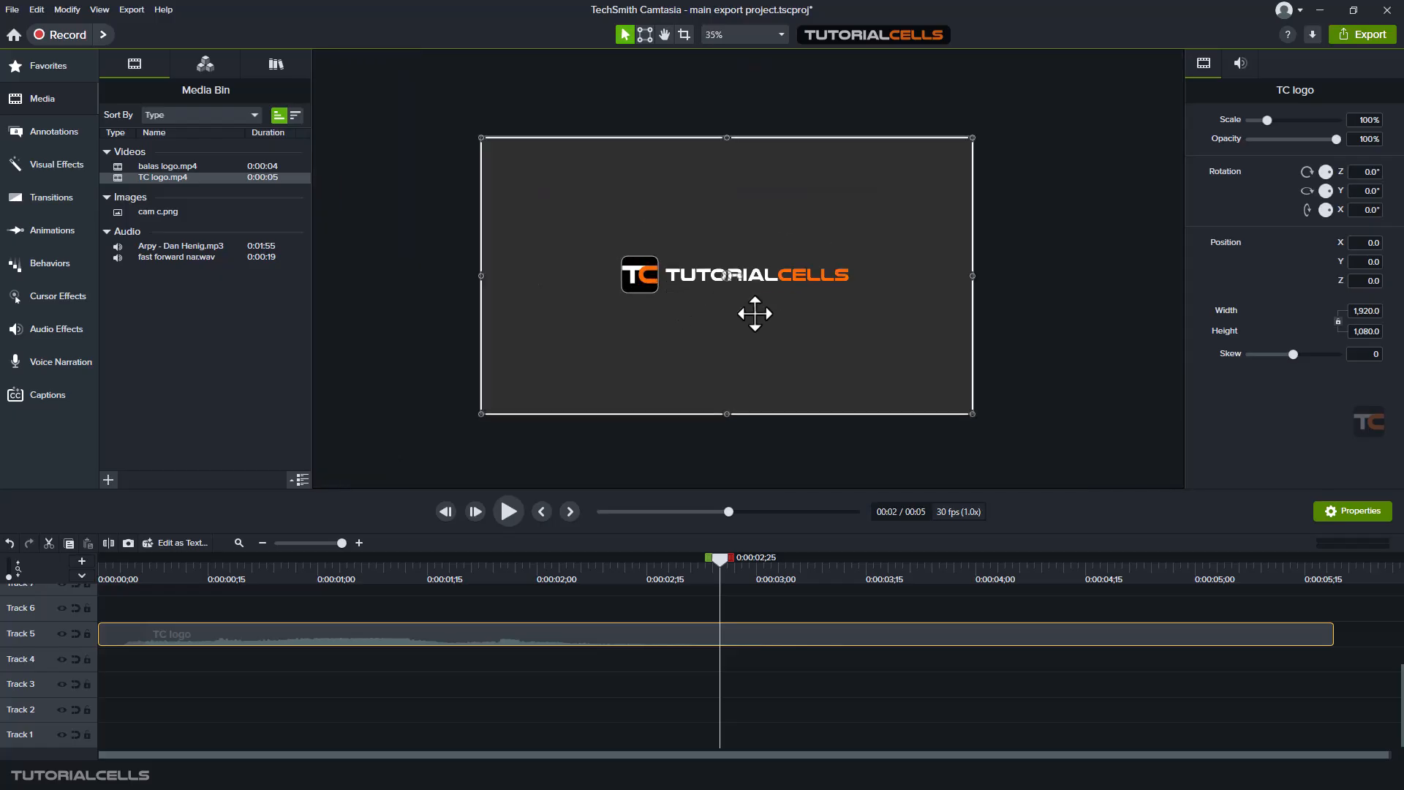
click(1119, 278)
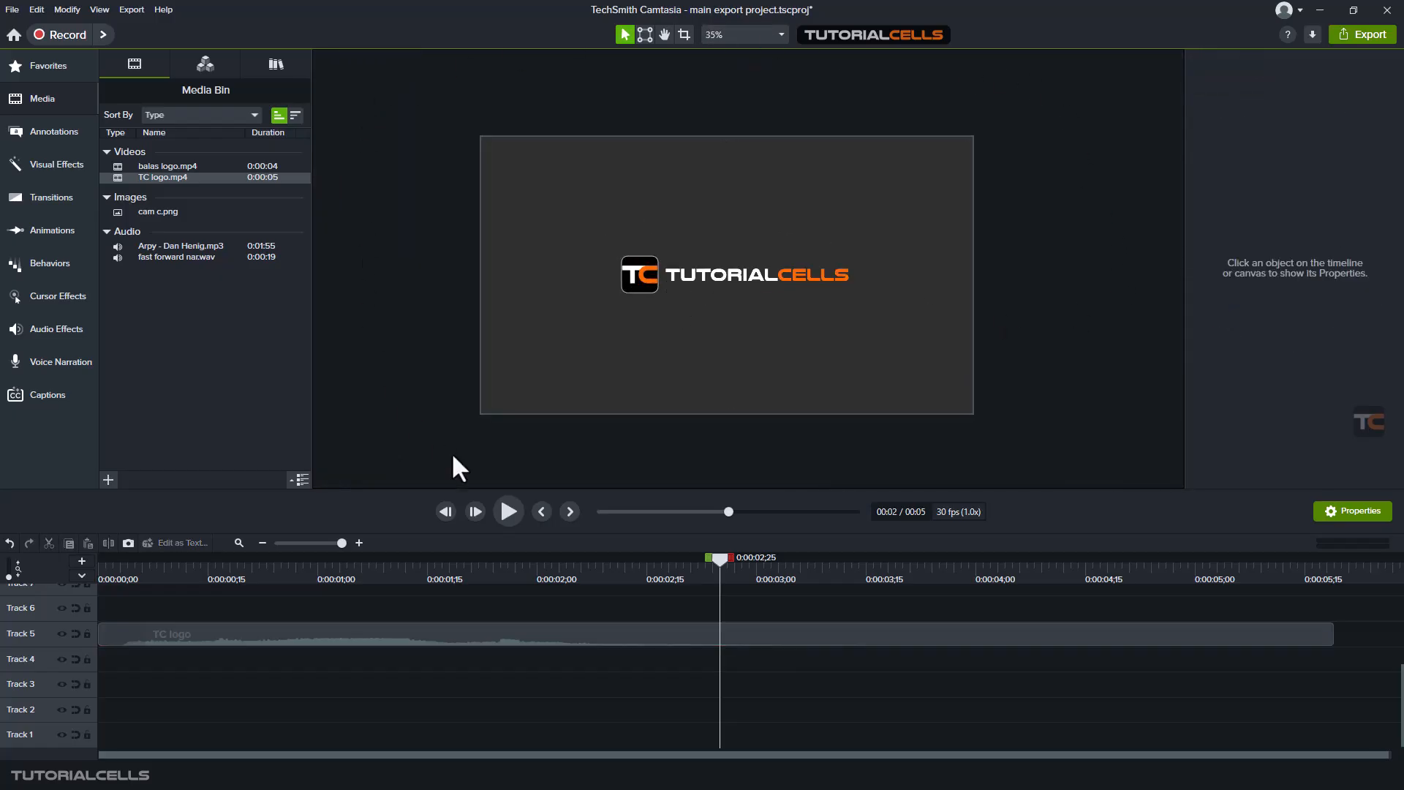
mouse_move(682, 398)
mouse_down()
mouse_move(639, 349)
mouse_move(648, 410)
mouse_move(624, 388)
mouse_move(641, 417)
mouse_move(868, 360)
mouse_move(541, 351)
mouse_move(728, 472)
mouse_move(687, 401)
mouse_up()
scroll(705, 244, up, 3)
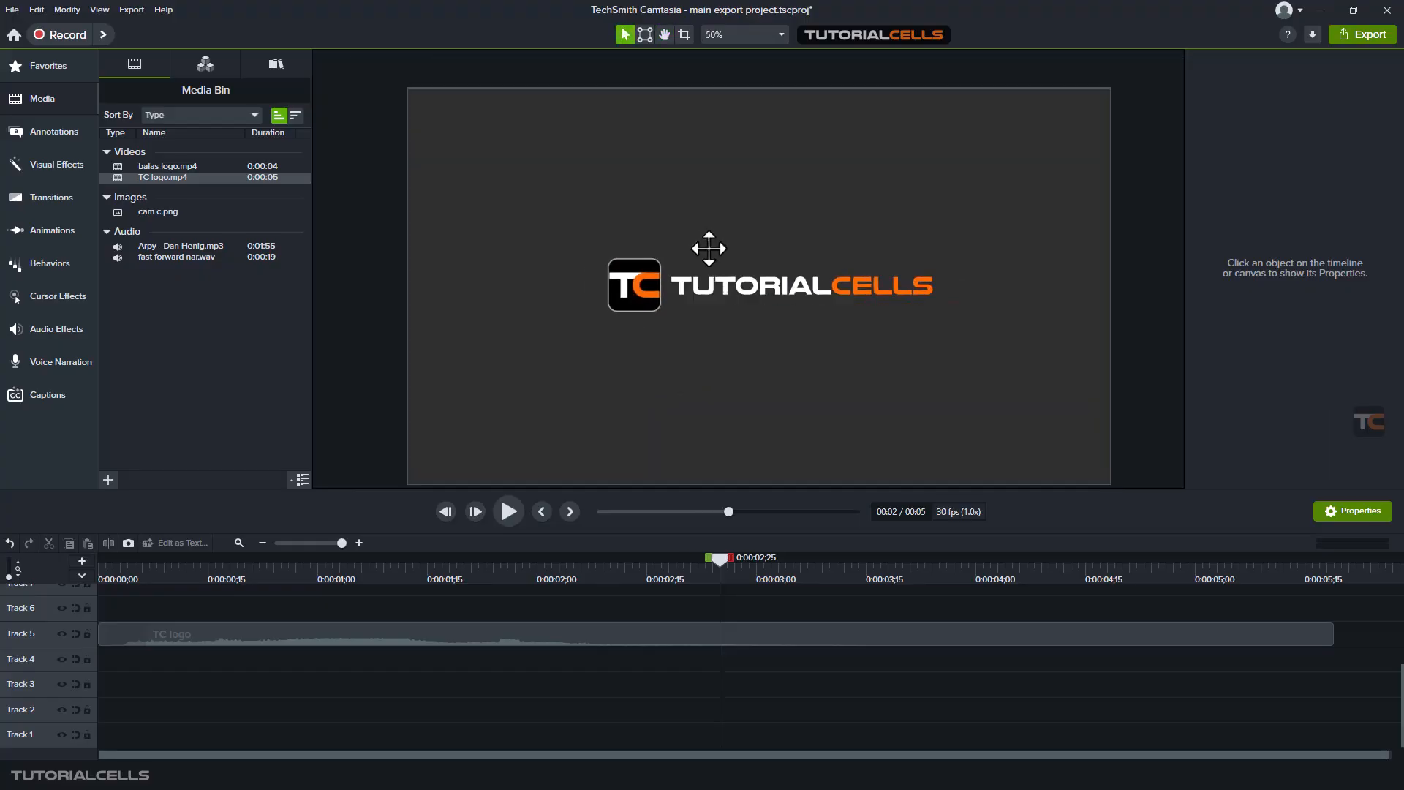
key(space)
drag(690, 282, 671, 264)
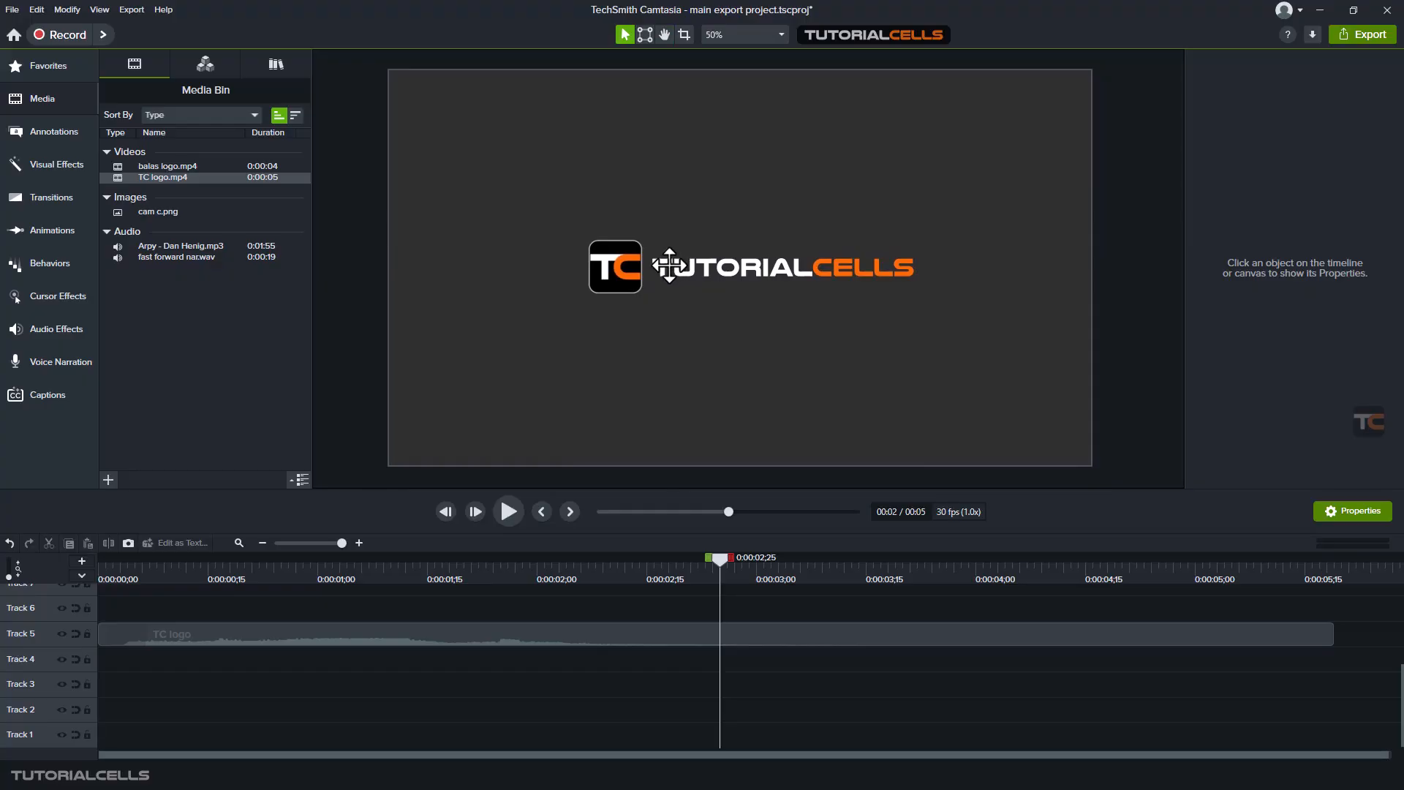
- Pan the canvas view slightly with the Hand tool, return to Edit mode and select the TC logo clip
click(670, 267)
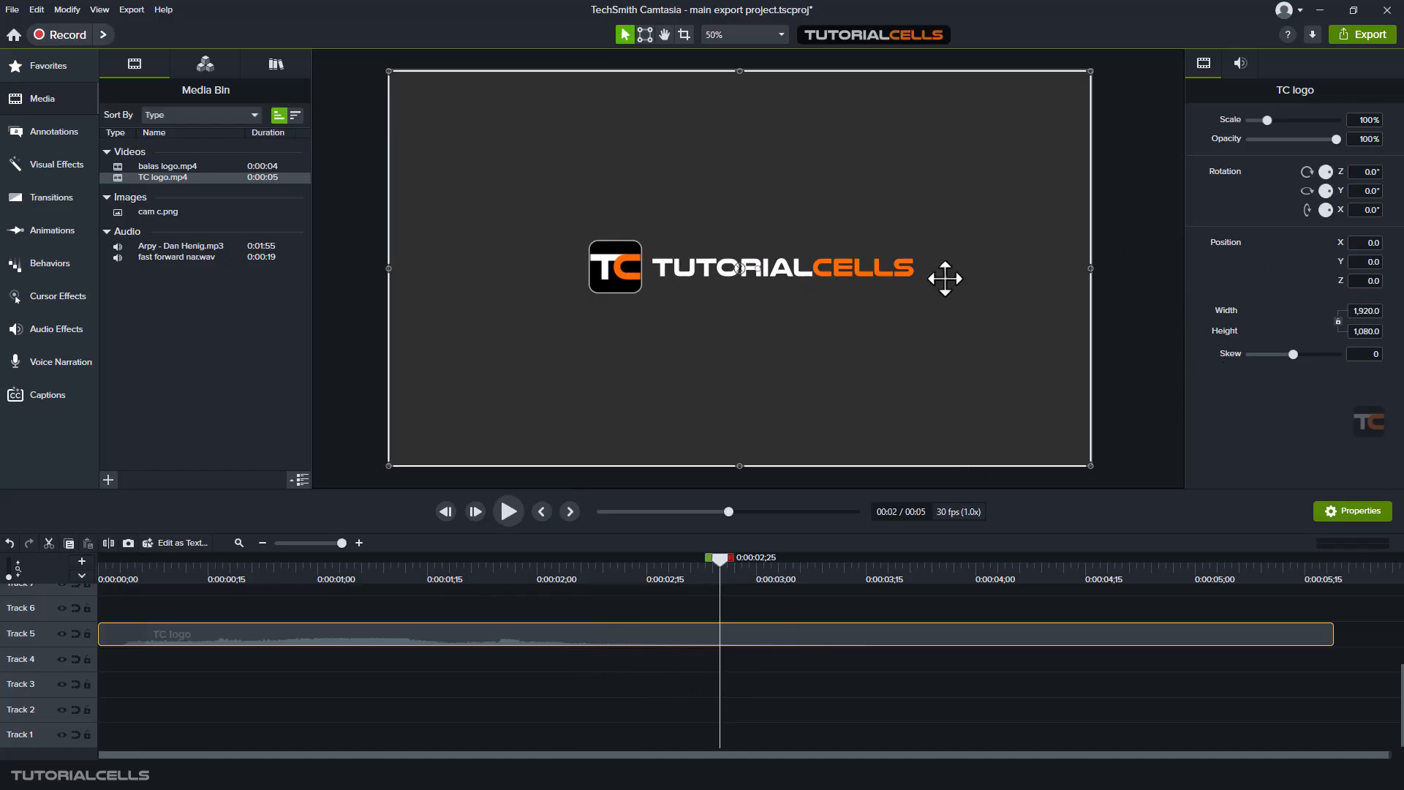
drag(941, 276, 870, 291)
click(354, 341)
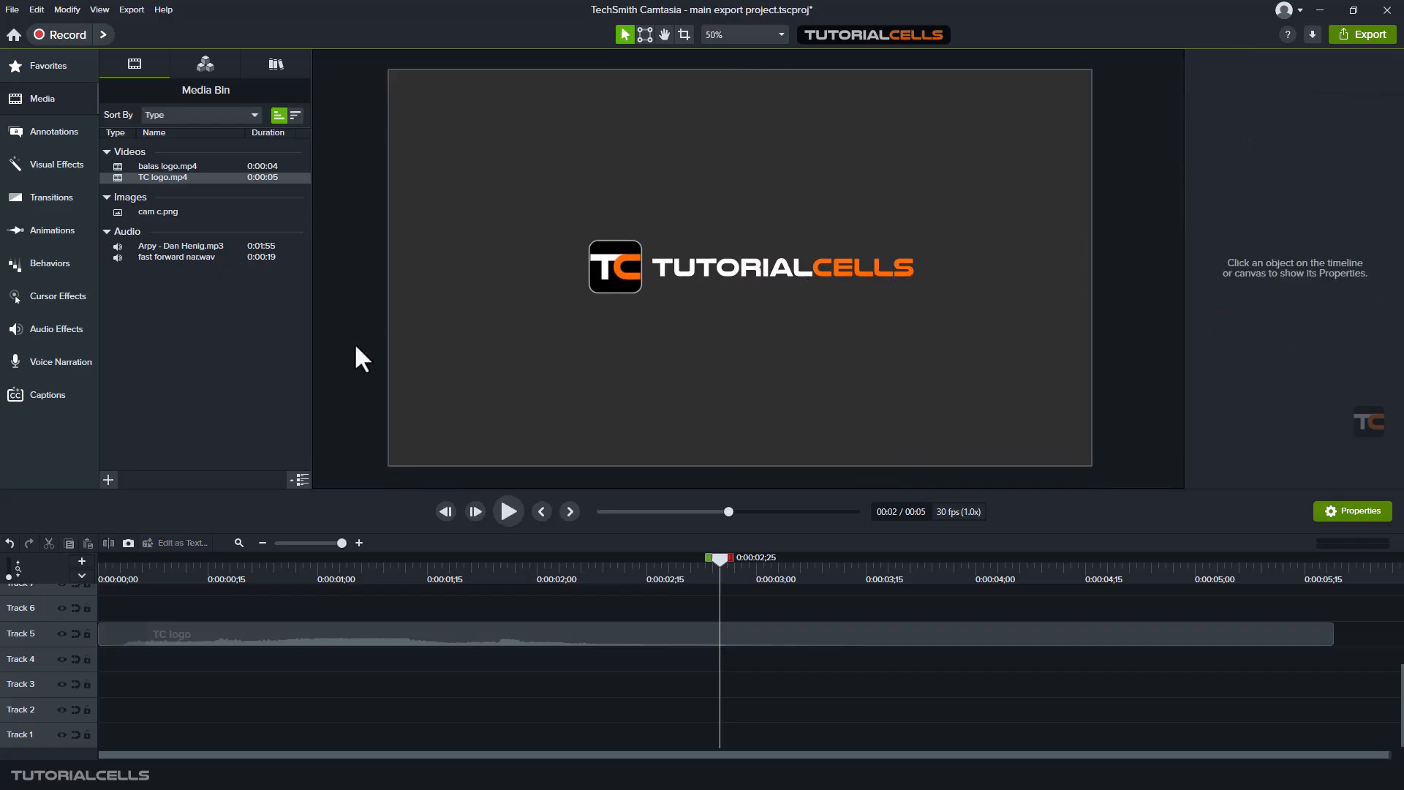
key(h)
drag(657, 292, 651, 295)
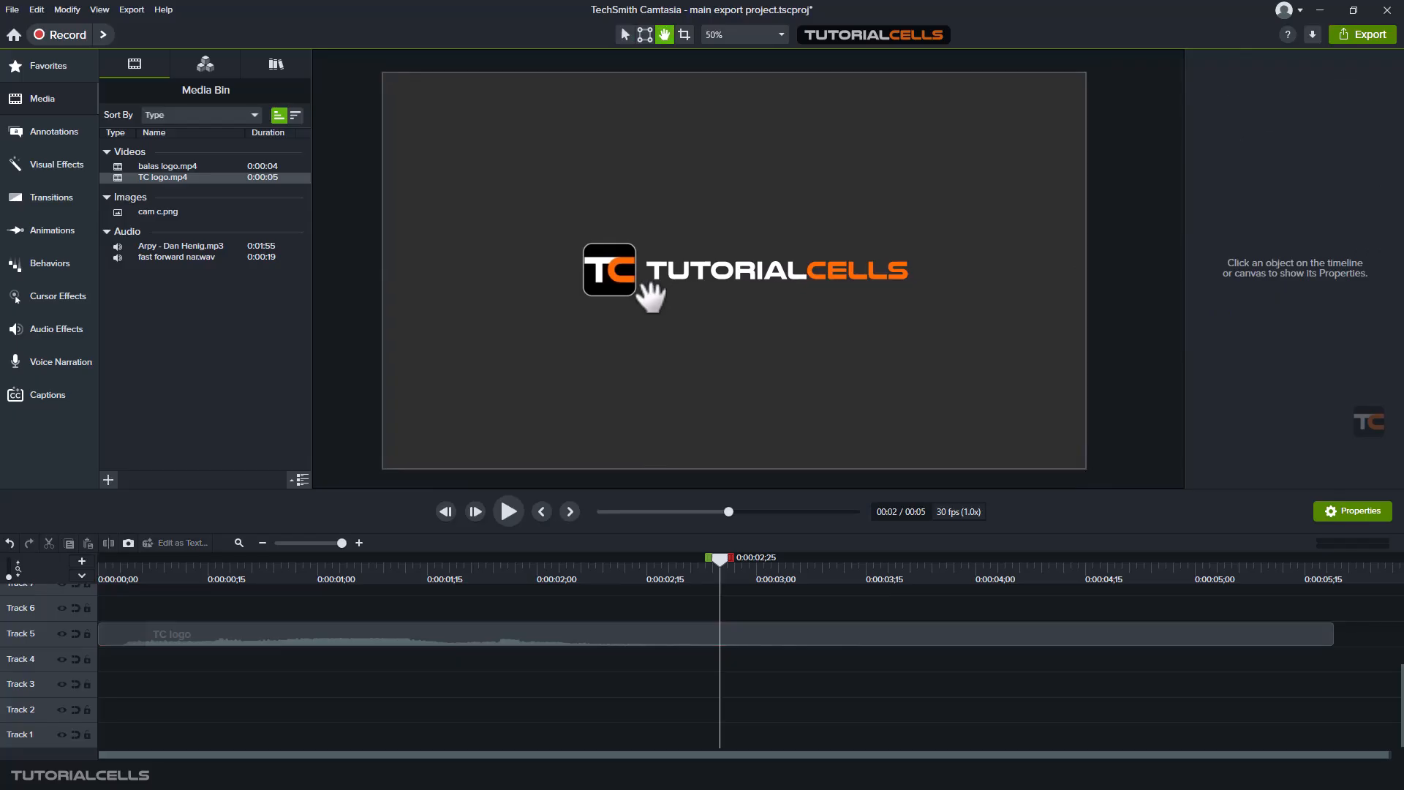
click(624, 35)
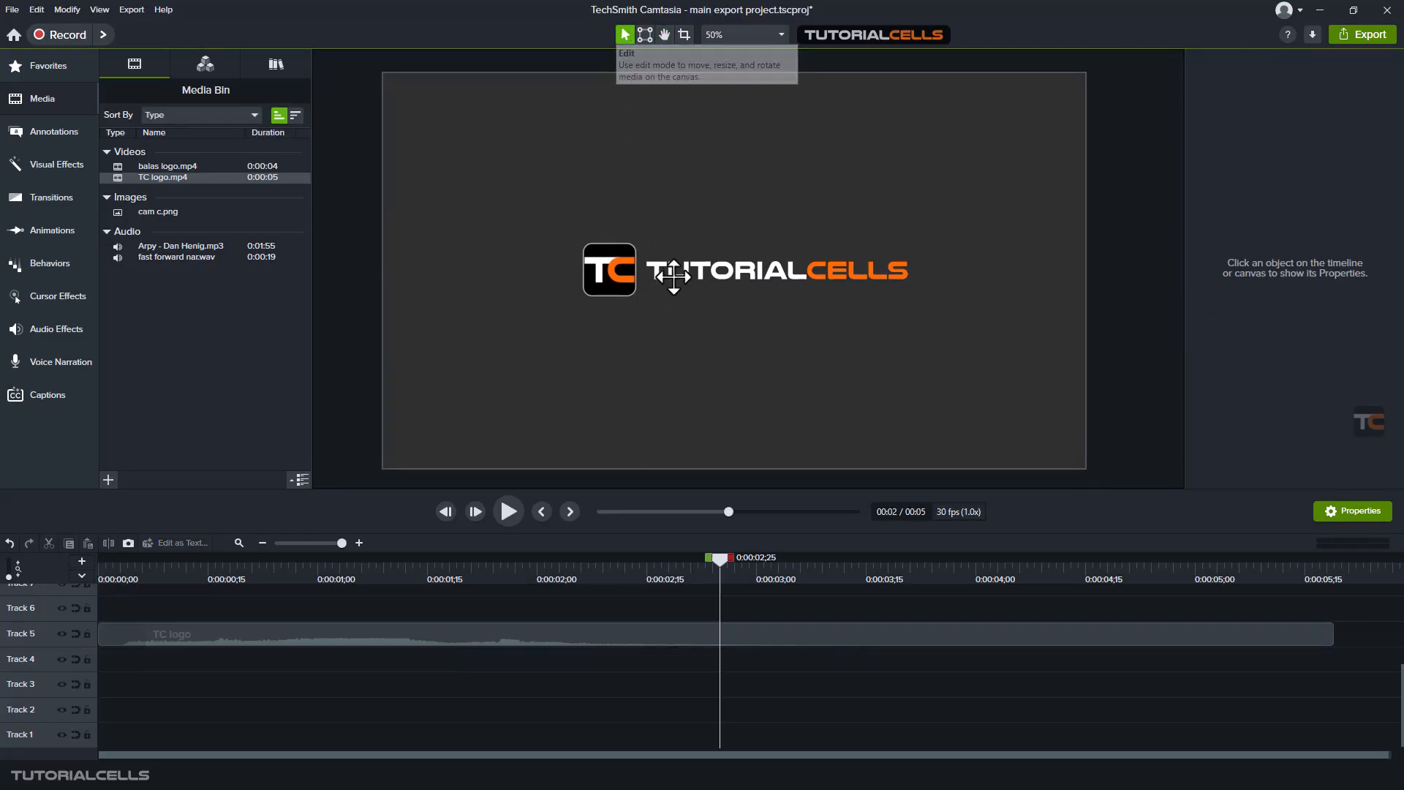
click(638, 231)
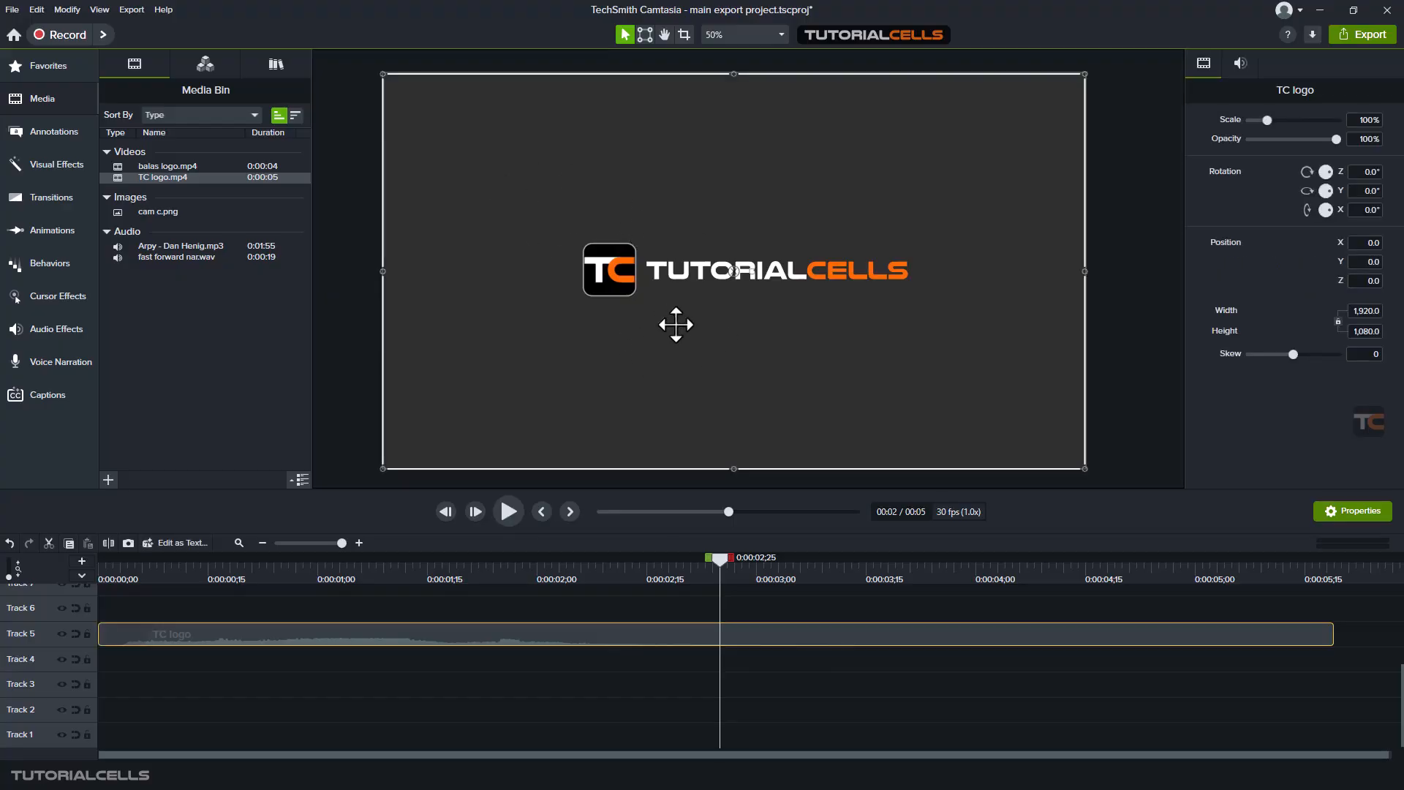
- Import the Firefighter image into the media bin and place it on Track 6 at about 1 second
click(212, 356)
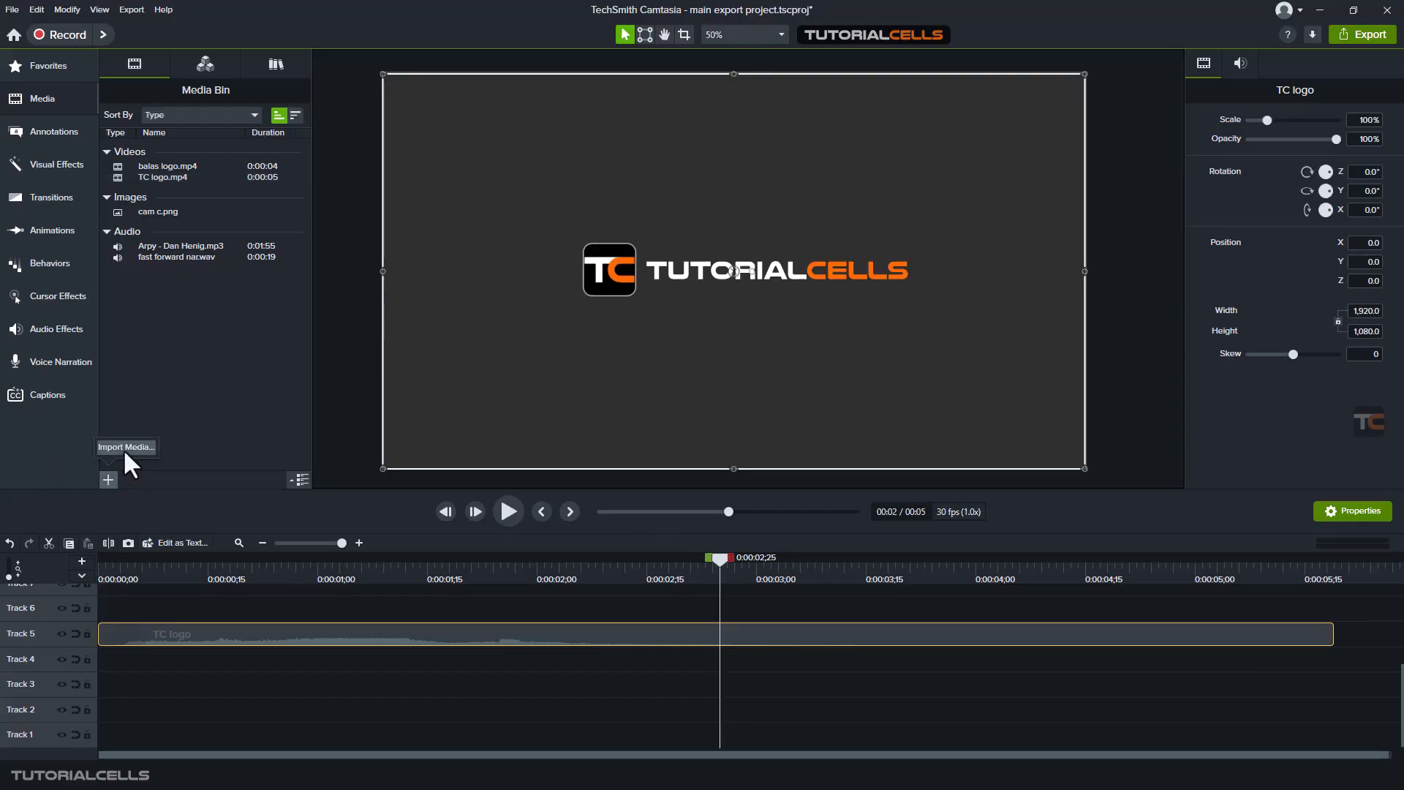
click(113, 479)
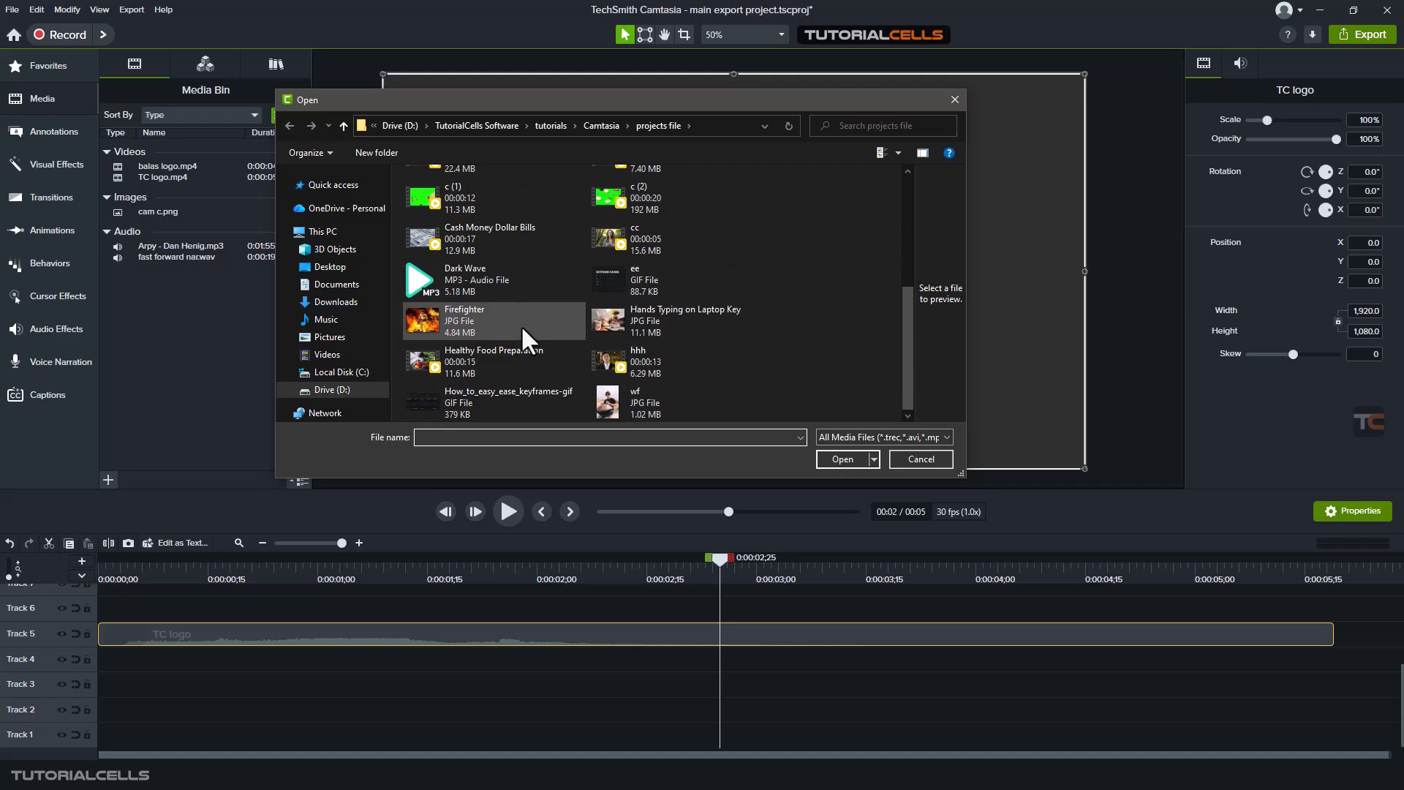
double_click(519, 325)
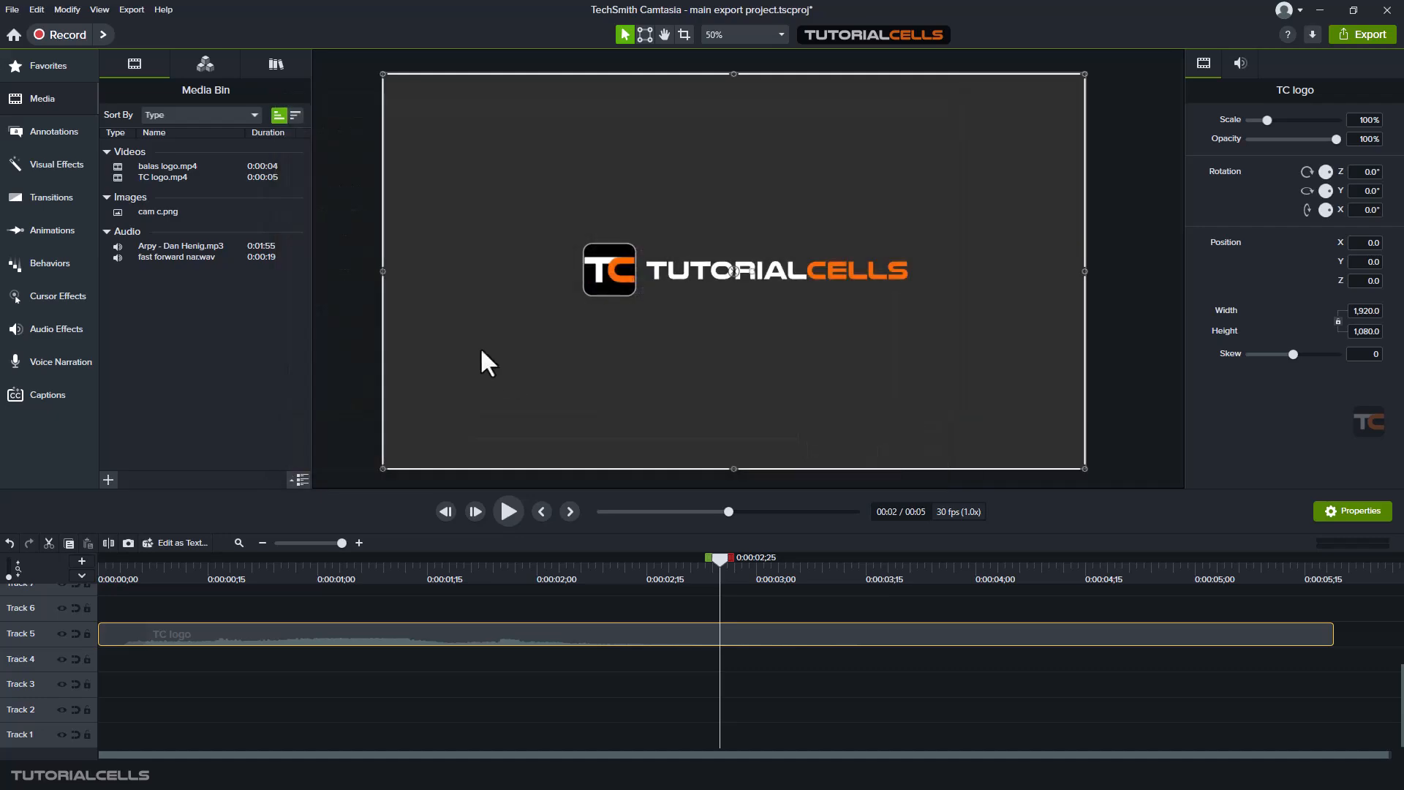
drag(170, 224, 315, 607)
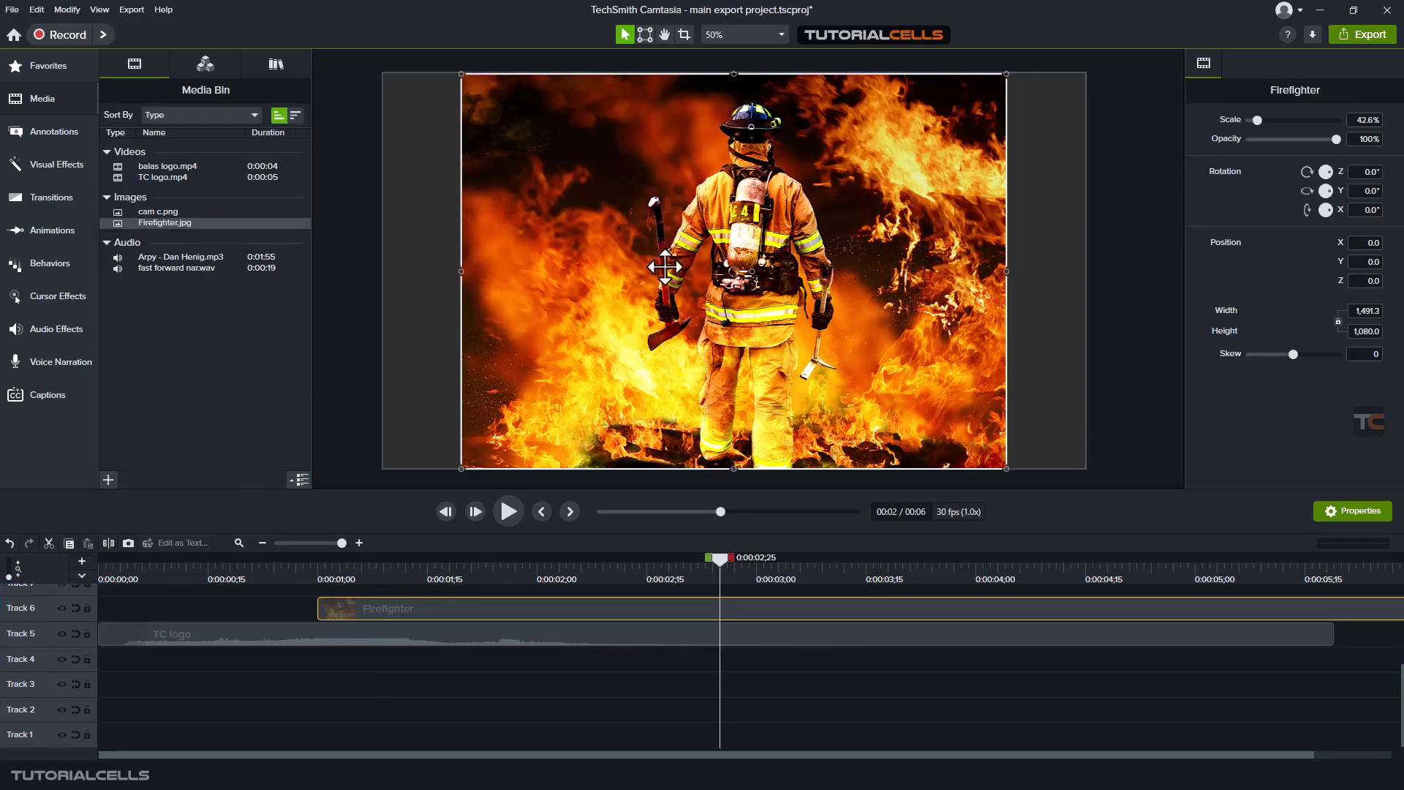
- Shrink the Firefighter image to about 14.6% scale and move it to the canvas's upper-right area at about X 630, Y 277
drag(664, 267, 554, 180)
drag(753, 262, 762, 362)
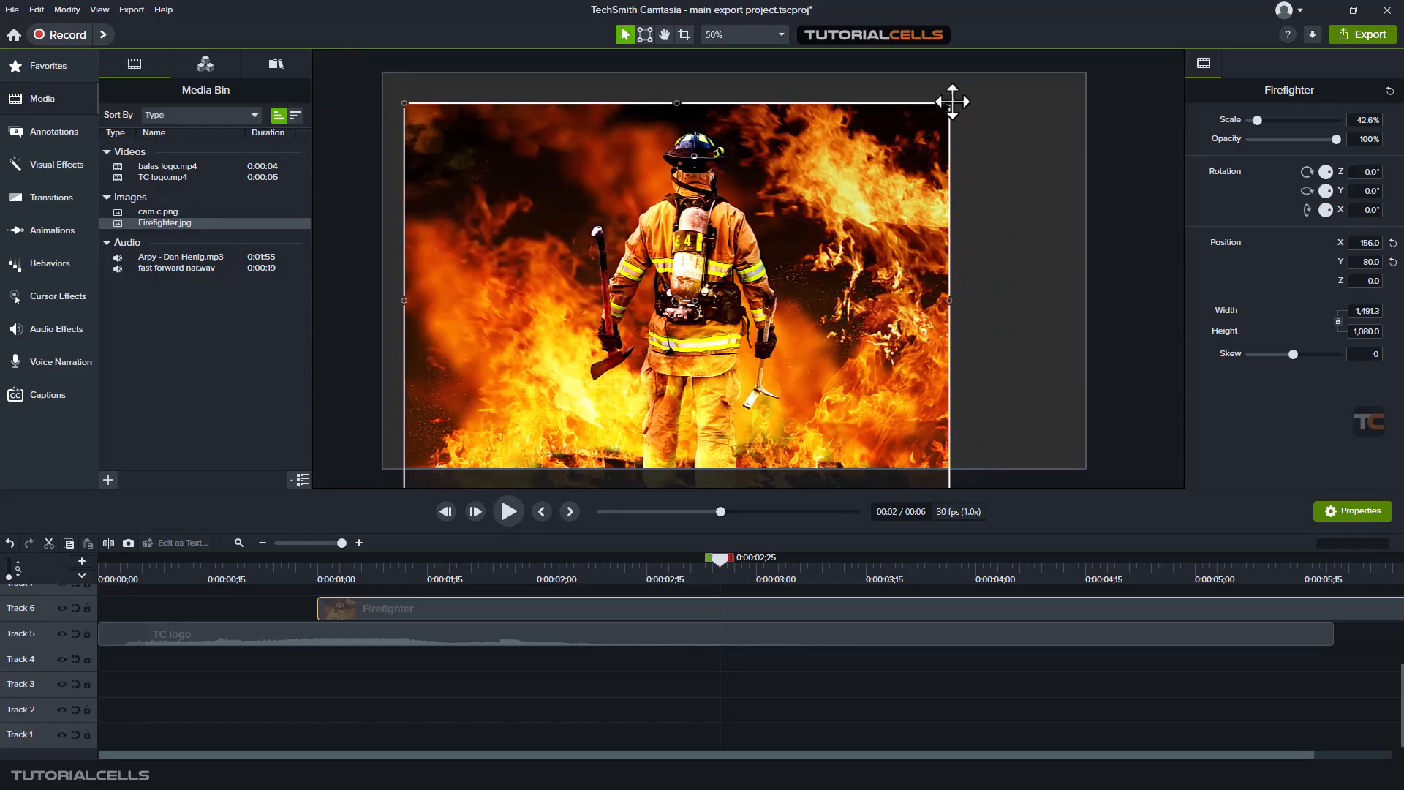
drag(952, 101, 635, 319)
drag(600, 339, 1012, 126)
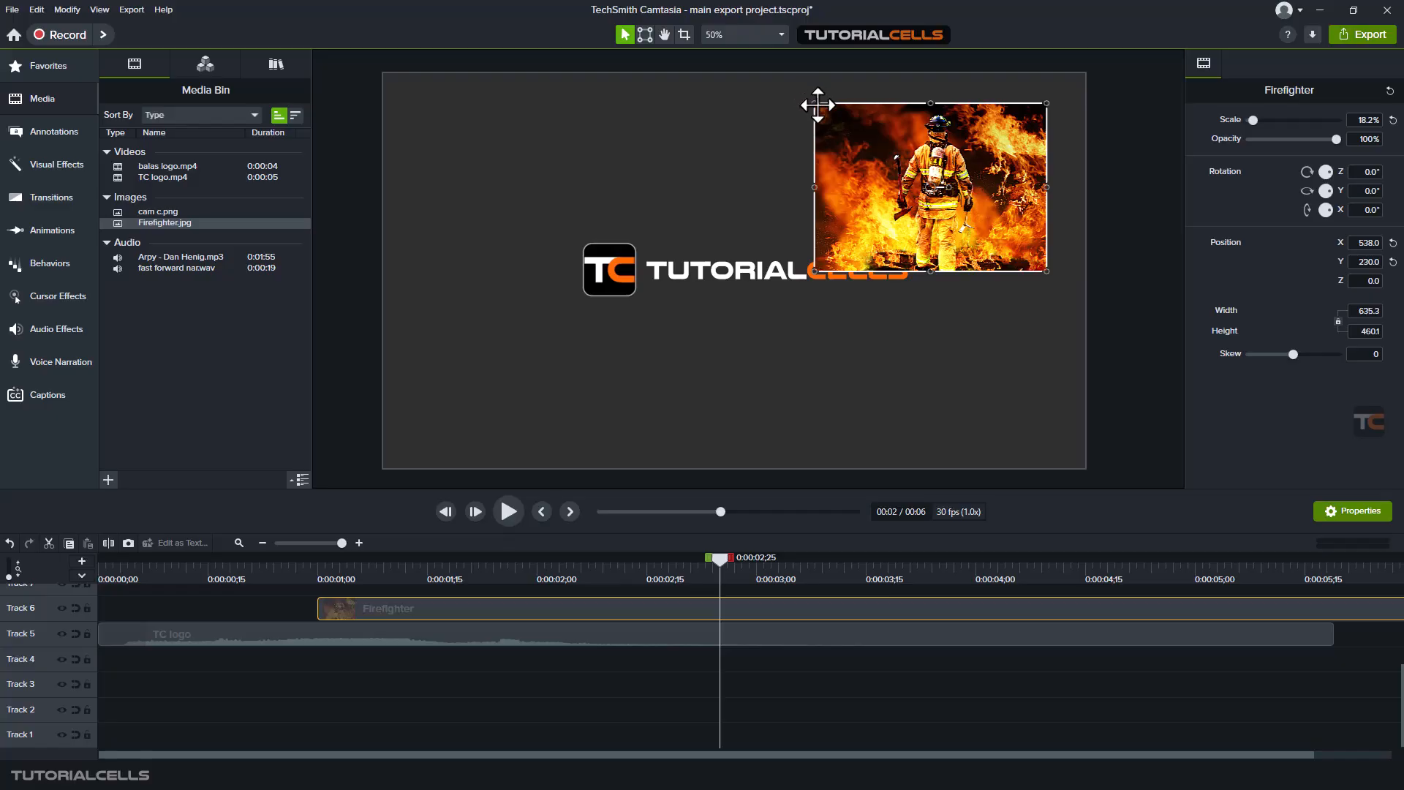
drag(813, 103, 860, 136)
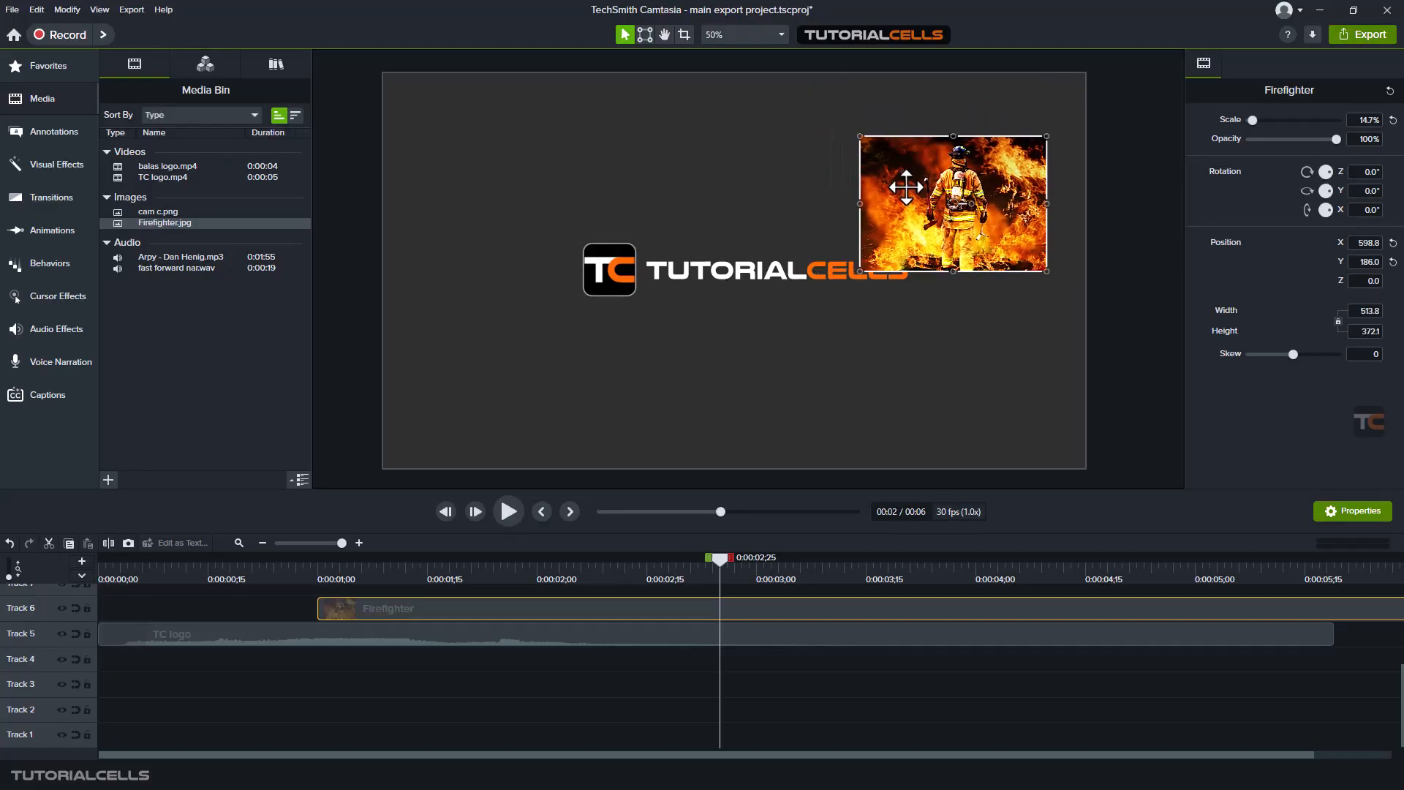
drag(906, 188, 917, 153)
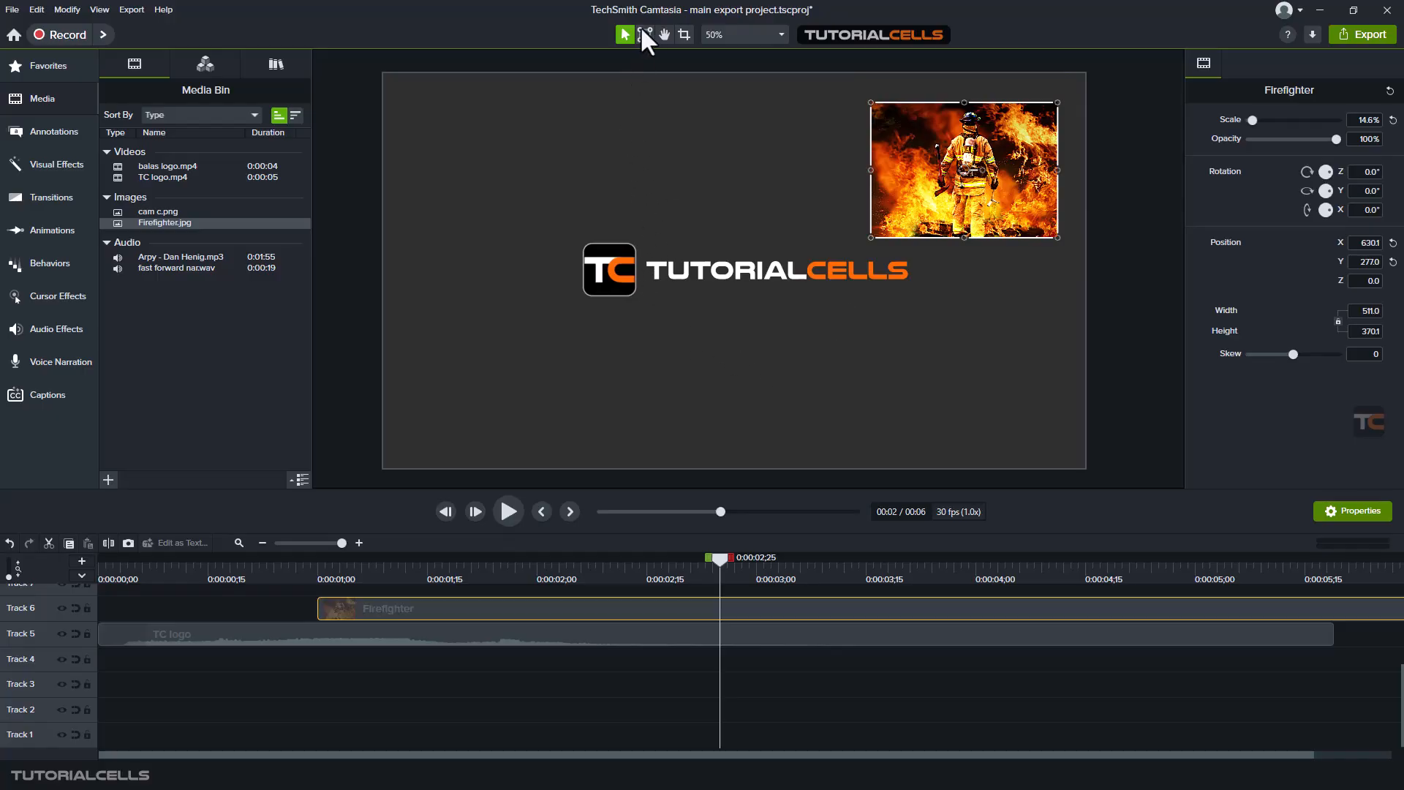
- Inspect the logo and Firefighter image up close with the Hand tool, then view the whole canvas again at 35%
click(662, 35)
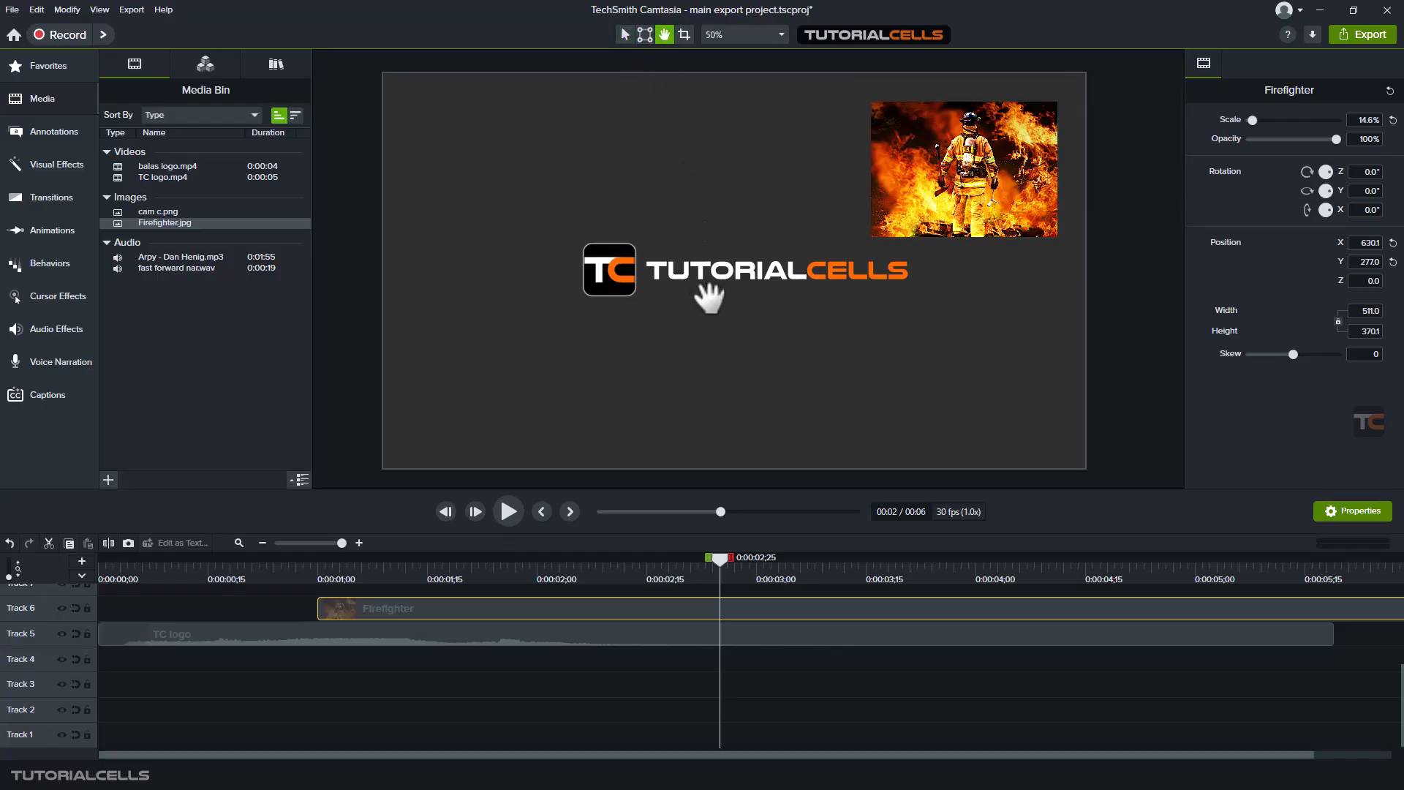
drag(707, 291, 680, 302)
scroll(622, 276, up, 5)
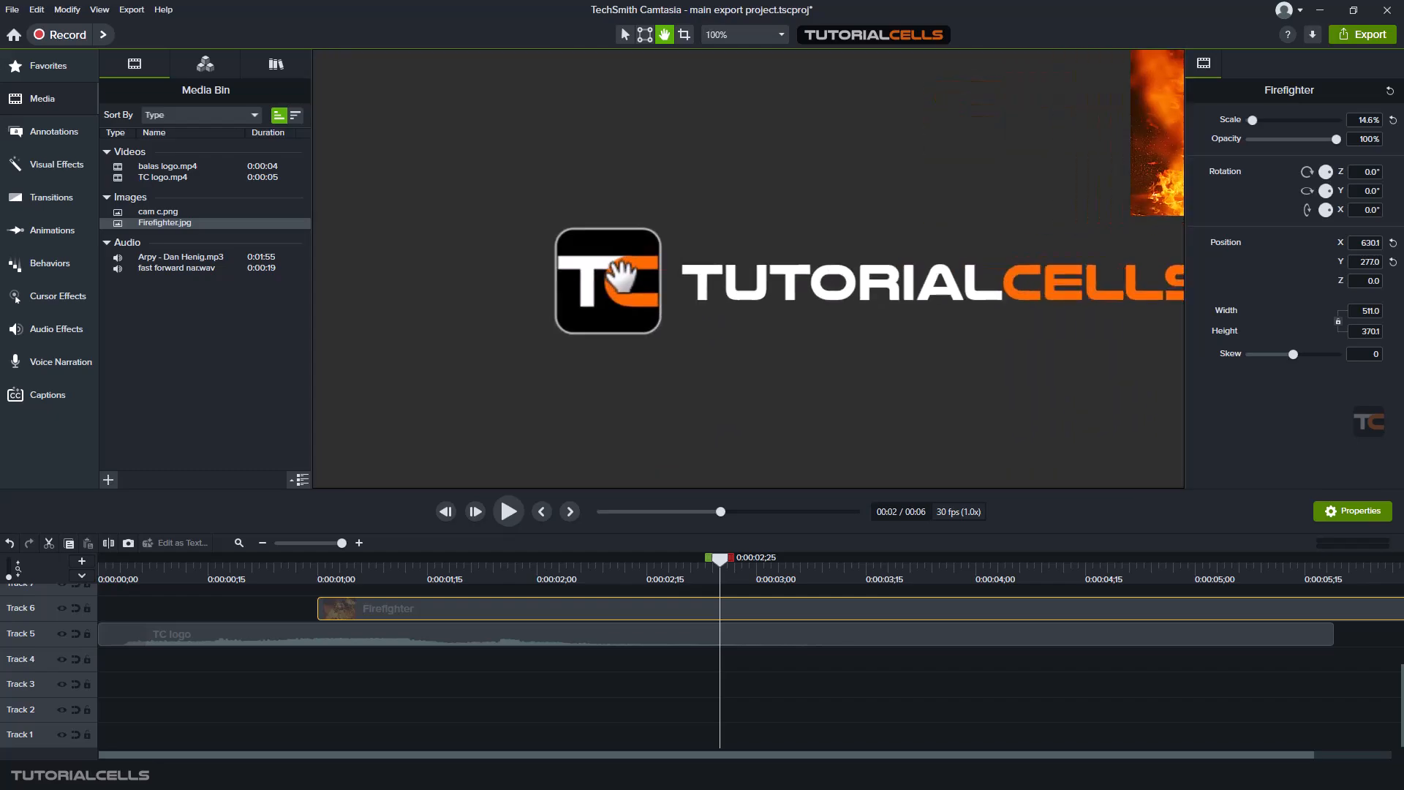
drag(950, 323, 684, 359)
drag(1051, 247, 621, 420)
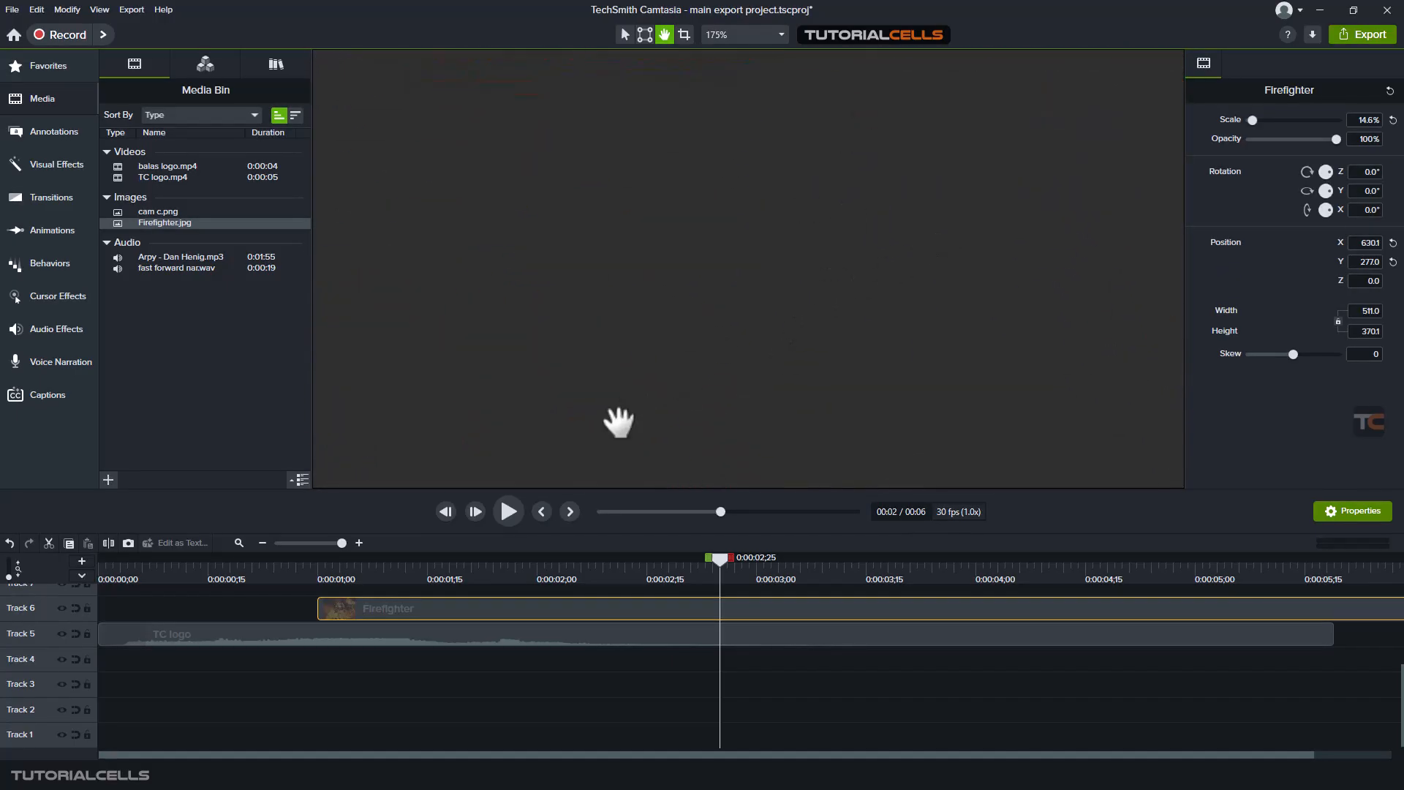
scroll(708, 375, down, 5)
scroll(705, 376, up, 1)
scroll(702, 375, down, 1)
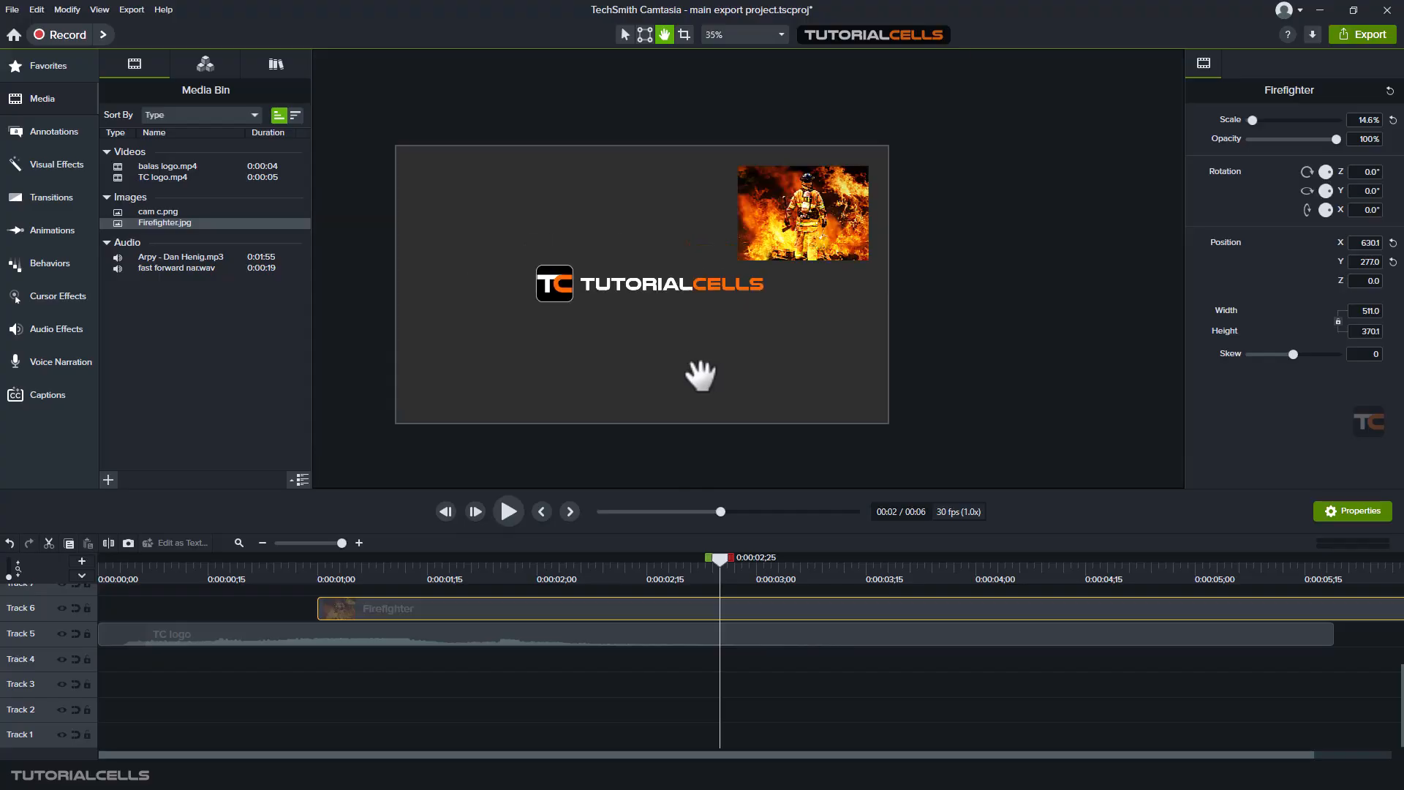
mouse_move(702, 372)
mouse_down()
mouse_move(756, 363)
mouse_move(721, 358)
mouse_move(725, 372)
mouse_move(709, 375)
mouse_up()
key(space)
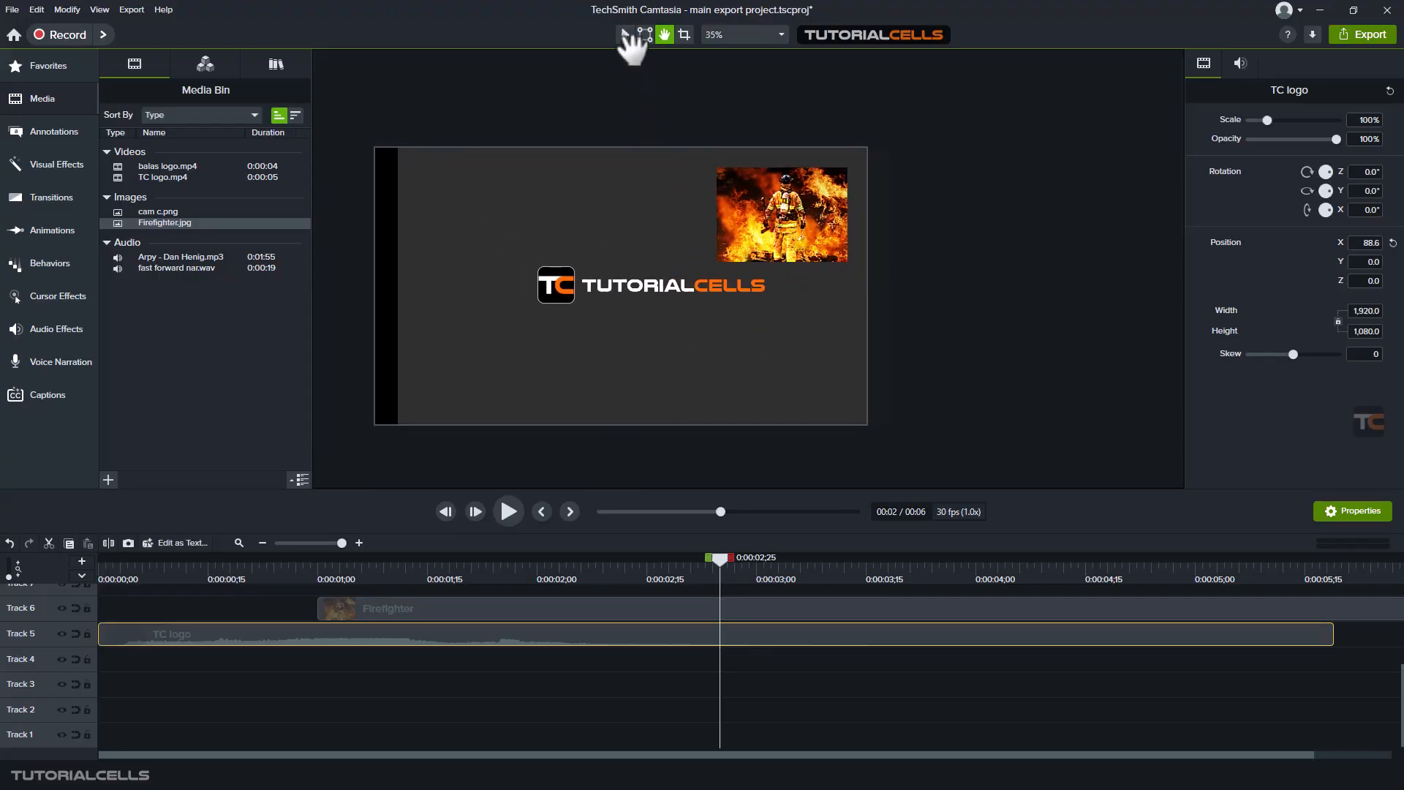
- Return to Edit mode, snap the TC logo clip to the canvas edges at X 0, Y 0, and deselect it
click(624, 35)
drag(689, 332, 671, 333)
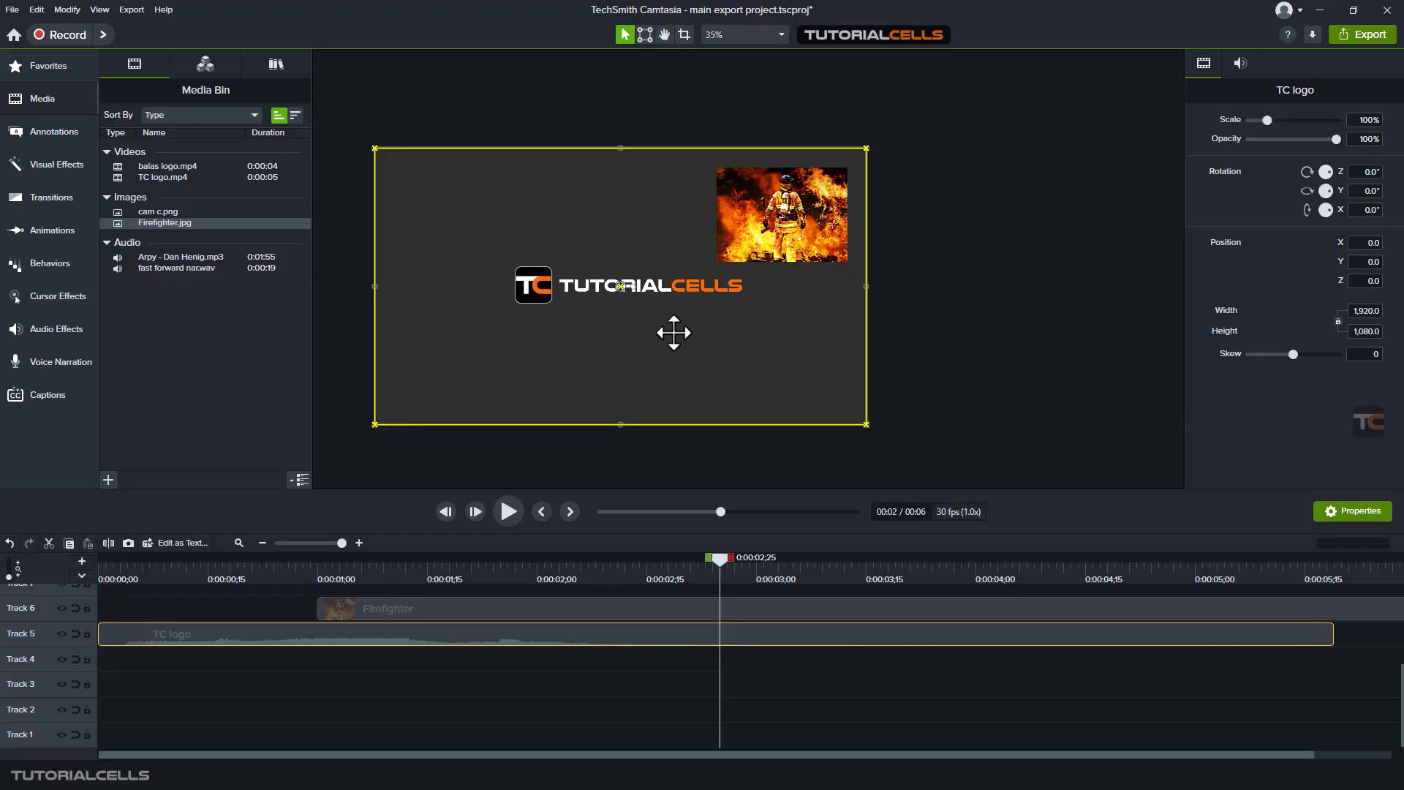
click(962, 344)
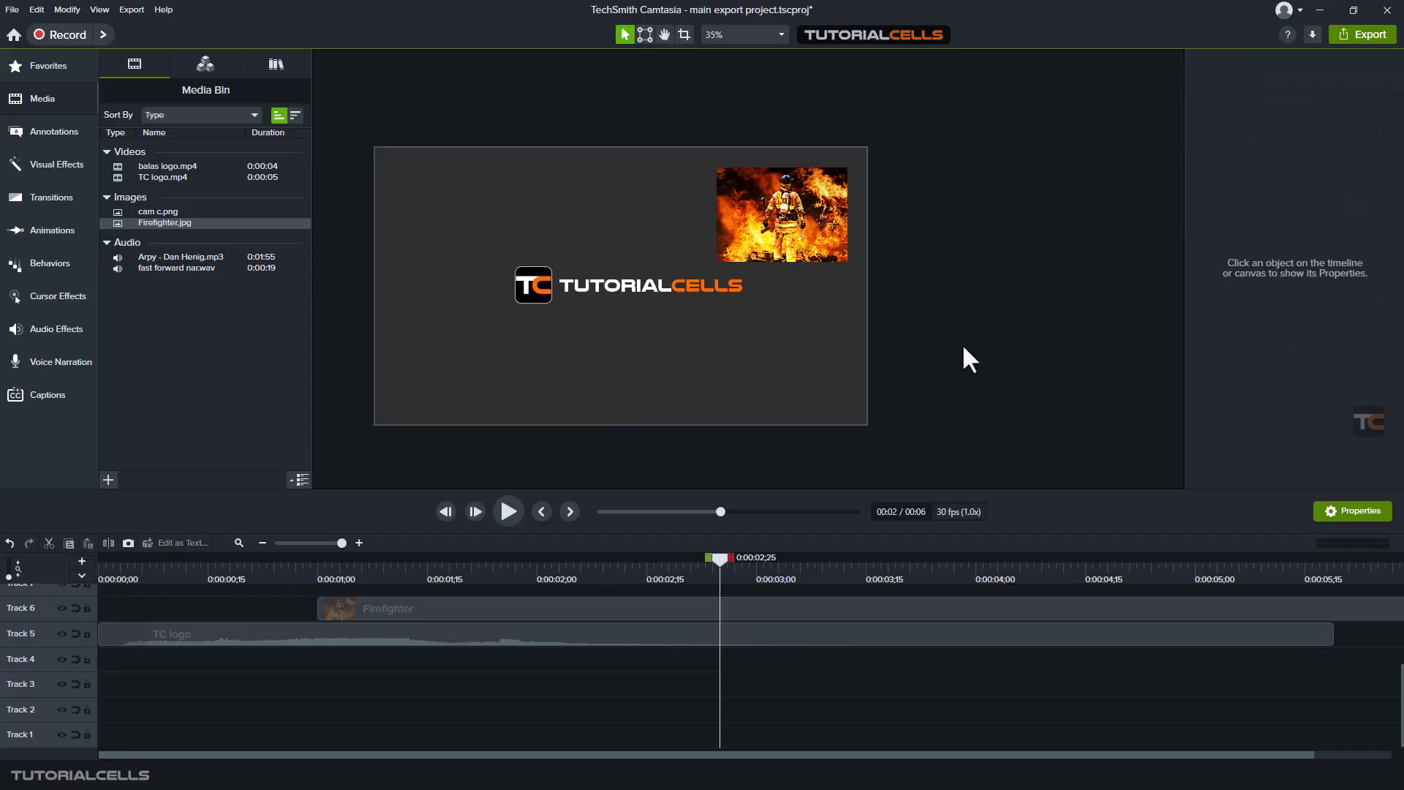
- Pan the canvas toward the middle of the preview area and check it at closer and wider zoom levels
key(space)
drag(892, 367, 986, 366)
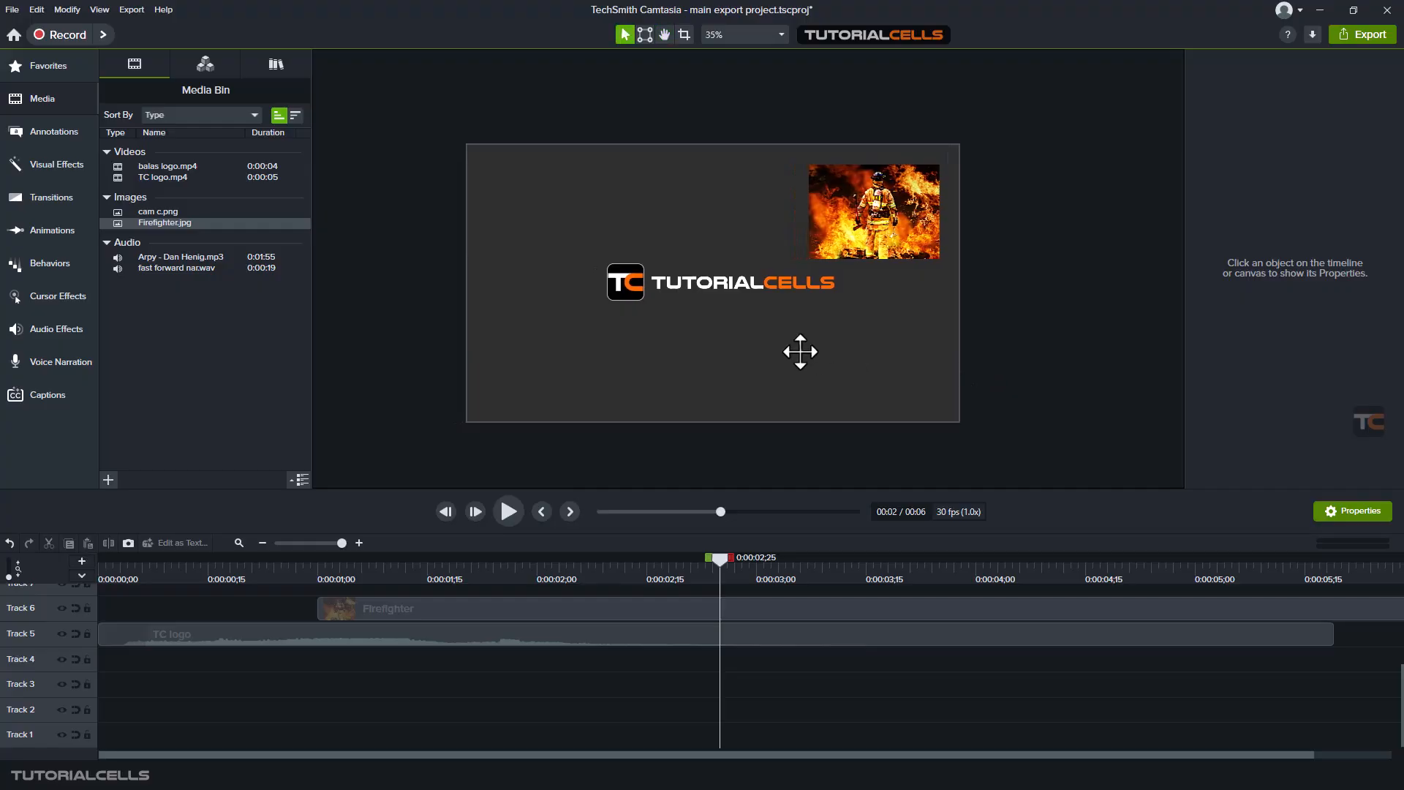
scroll(800, 351, up, 3)
scroll(800, 352, down, 3)
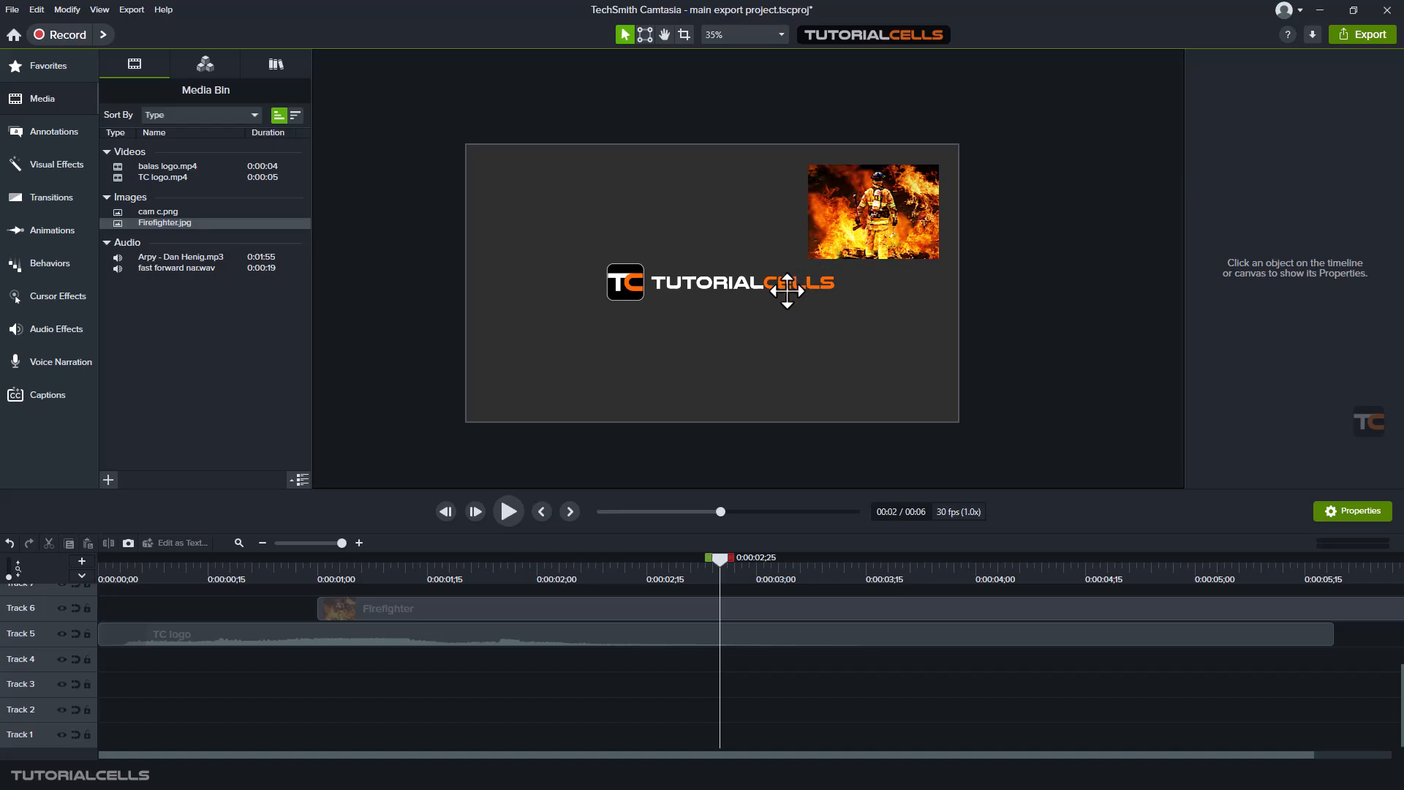
- Examine the Firefighter image at 200% zoom, pan across to the TC logo, and zoom the canvas back out
key(space)
mouse_move(840, 302)
mouse_down()
mouse_move(736, 223)
mouse_move(840, 299)
mouse_up()
scroll(907, 197, up, 10)
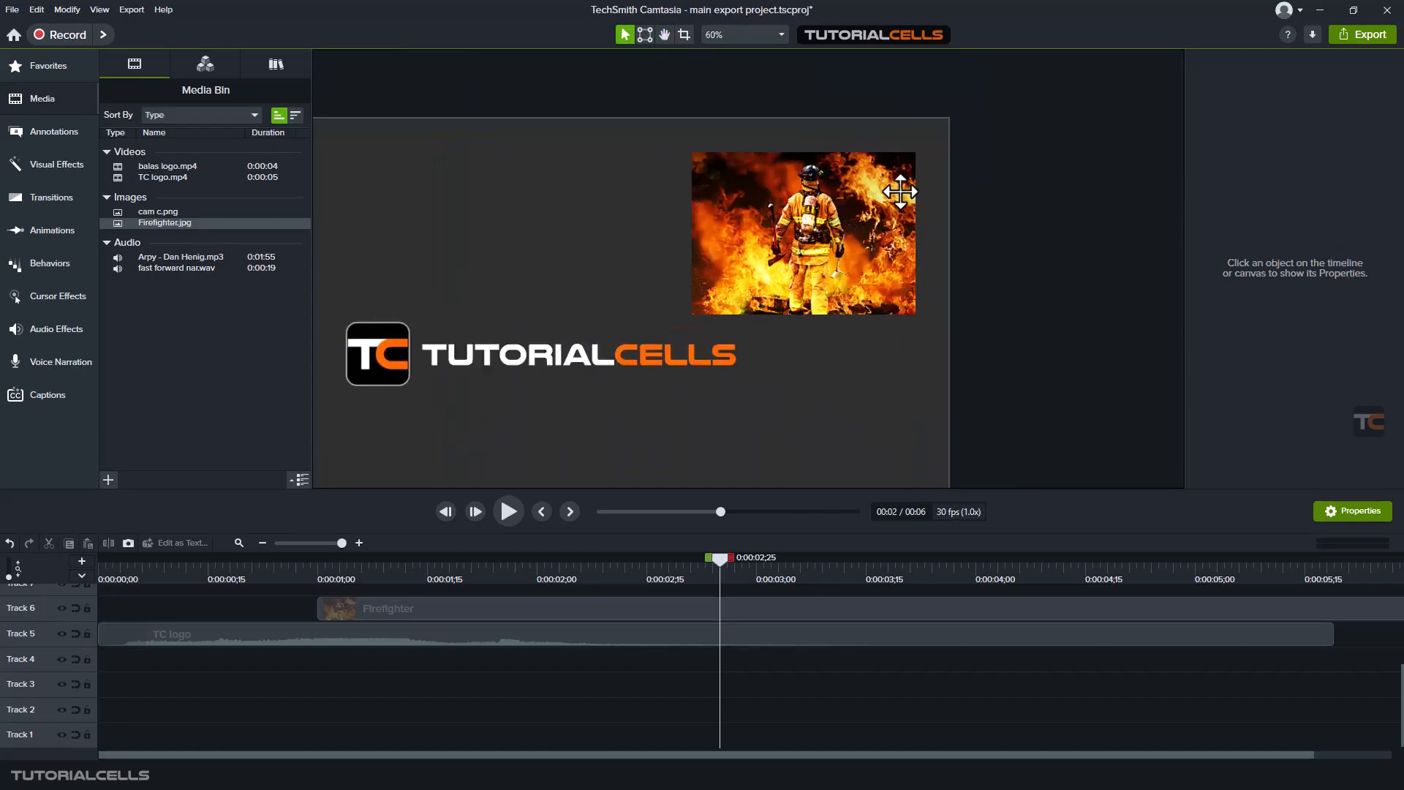
key(space)
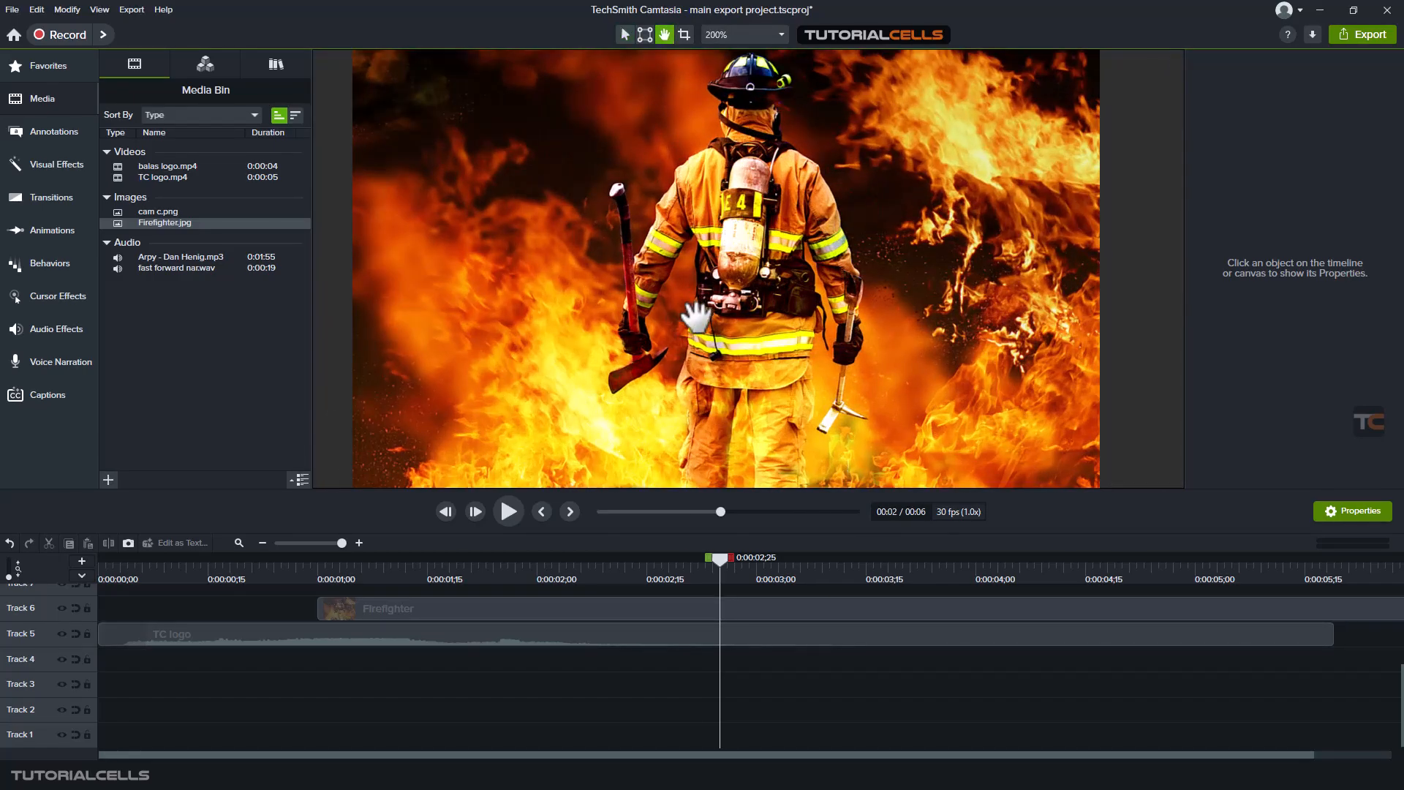
drag(698, 317, 1137, 344)
drag(771, 287, 1039, 322)
drag(740, 315, 890, 294)
drag(634, 334, 651, 335)
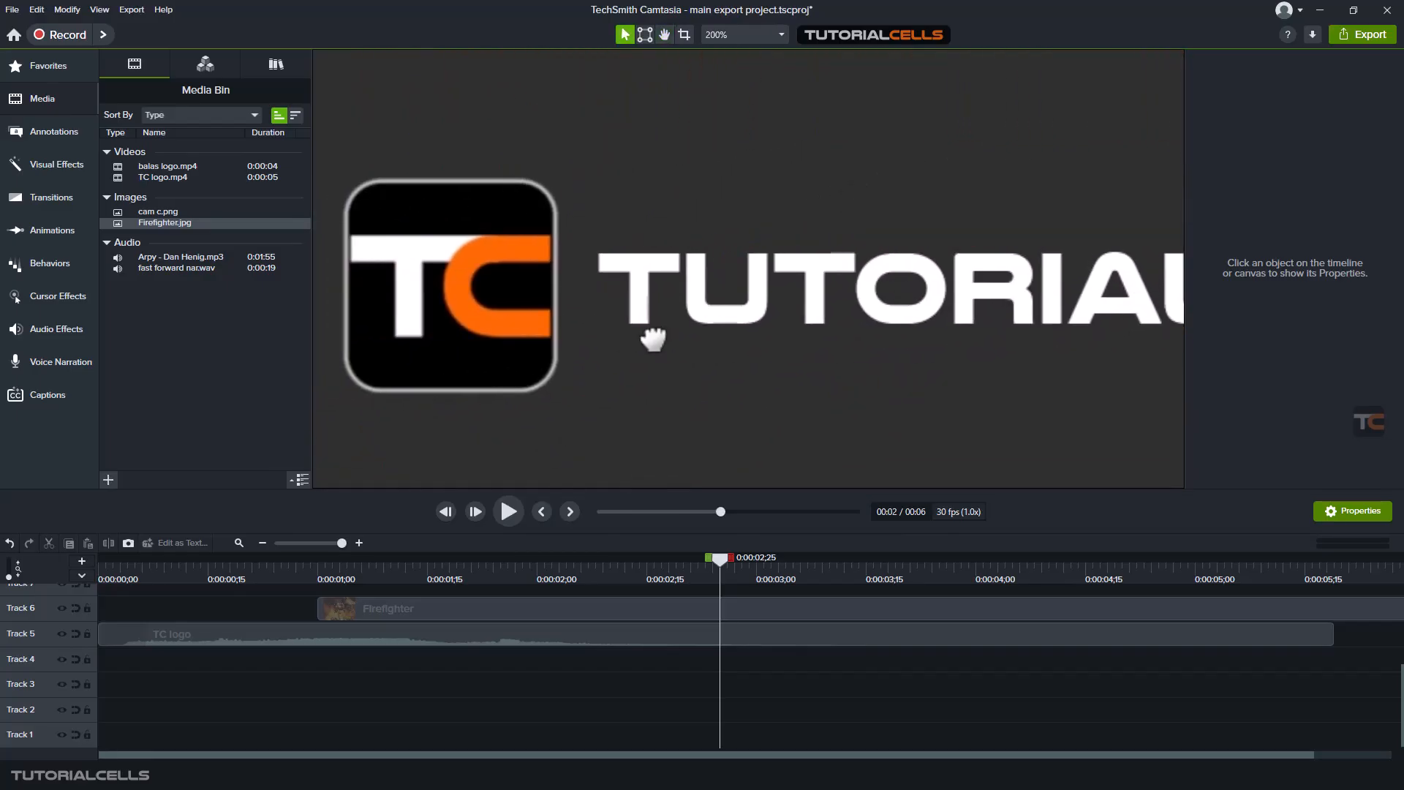
scroll(653, 337, down, 10)
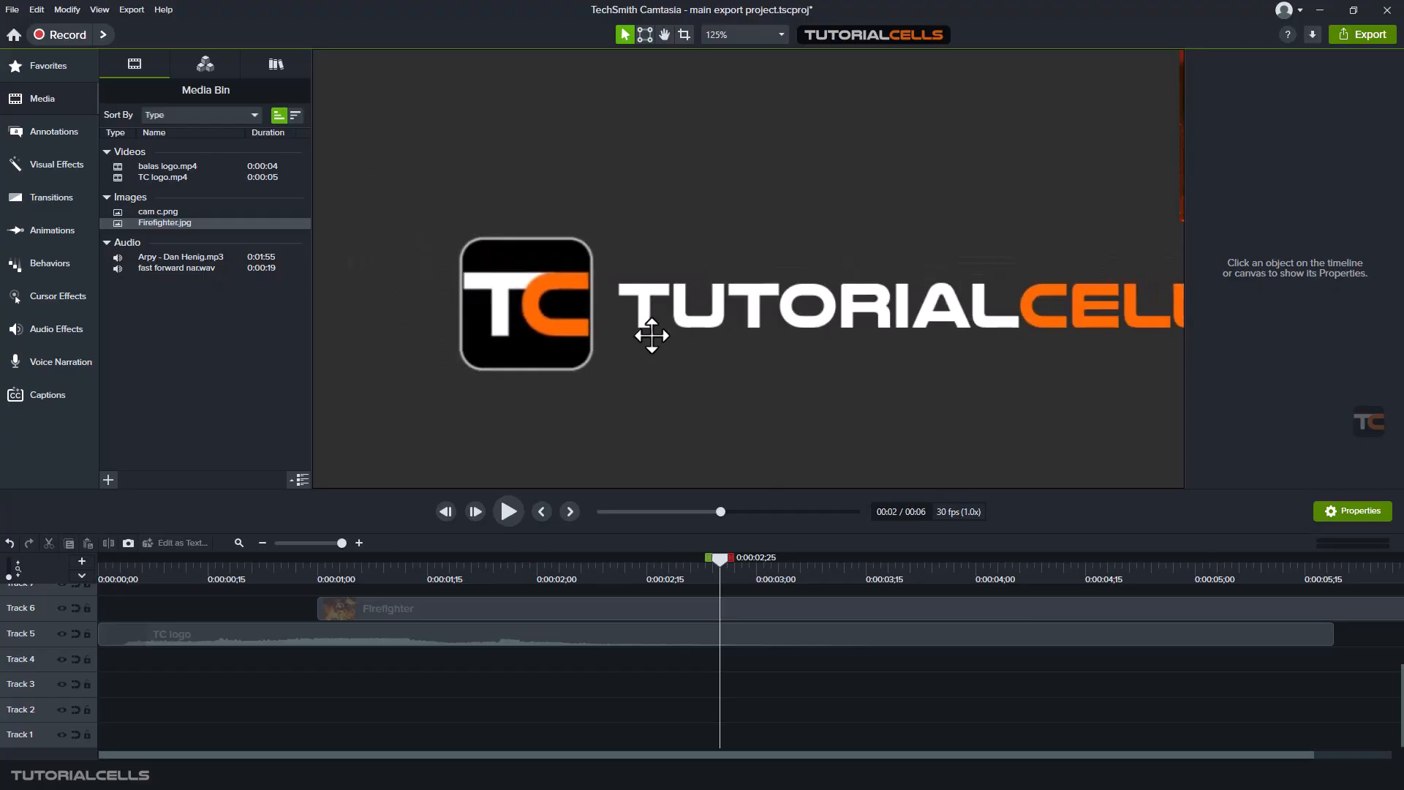
- Switch to Corner Pin mode and pull the TC logo clip's upper-left corner inward to tilt it in perspective
scroll(653, 338, up, 3)
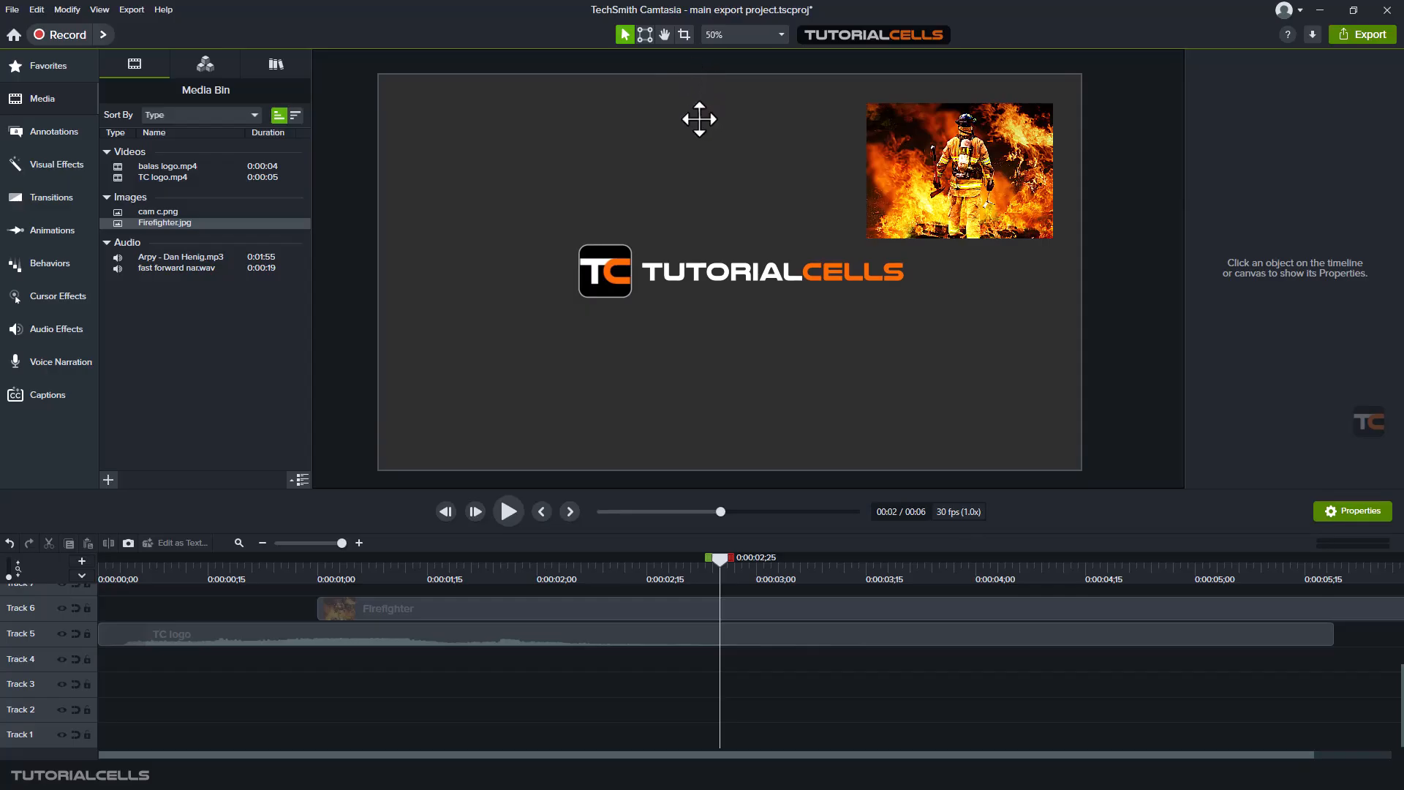
click(643, 40)
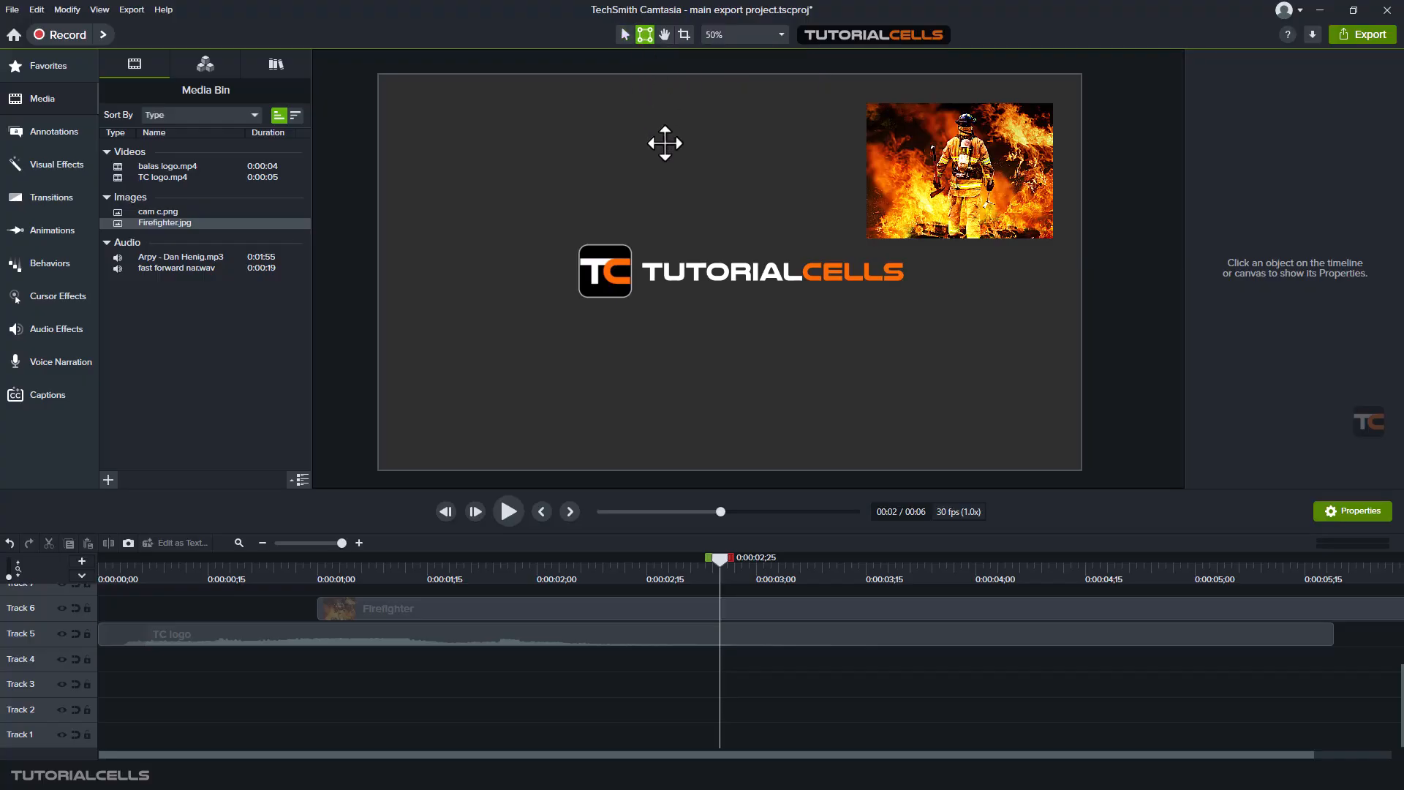
click(640, 206)
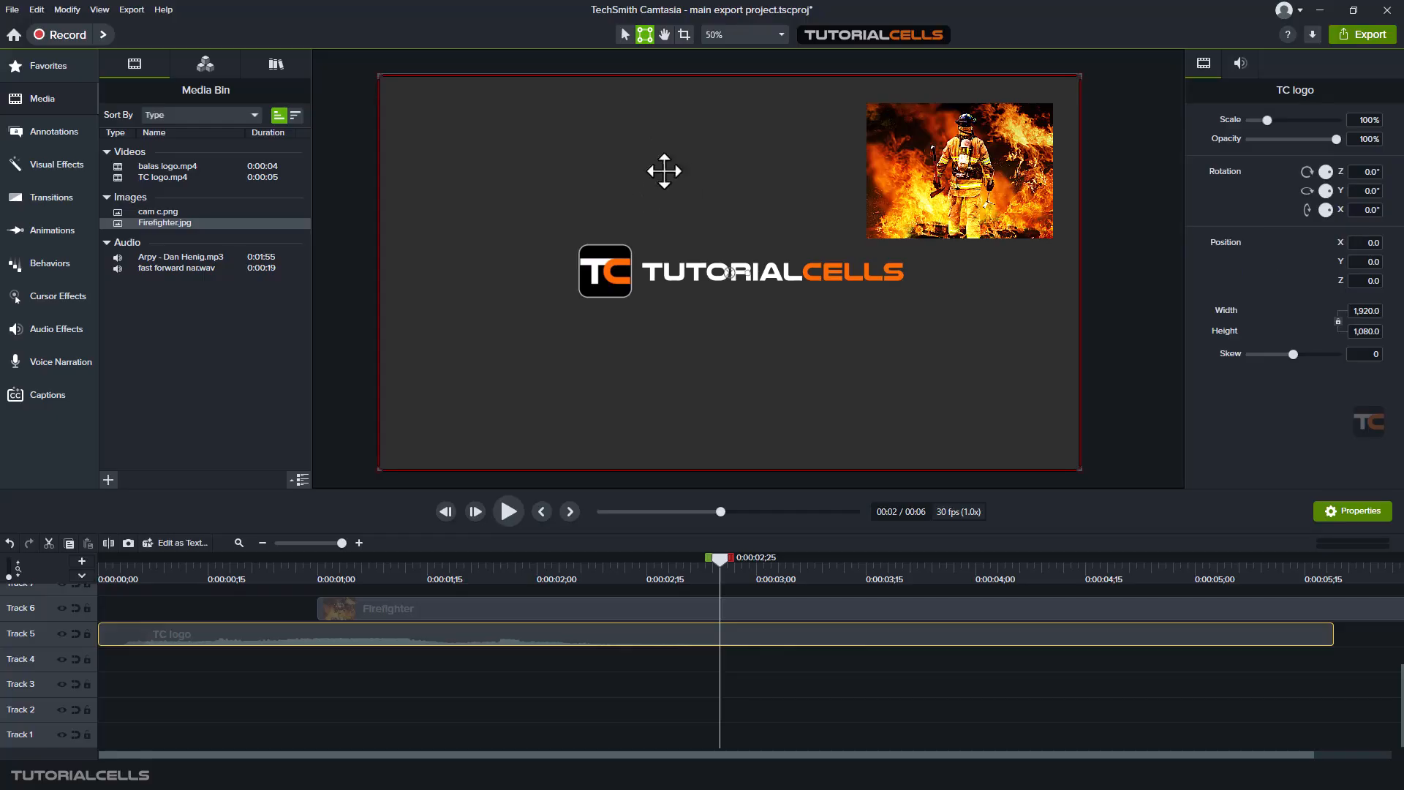
click(387, 283)
drag(399, 283, 408, 277)
drag(424, 279, 381, 273)
drag(380, 75, 519, 172)
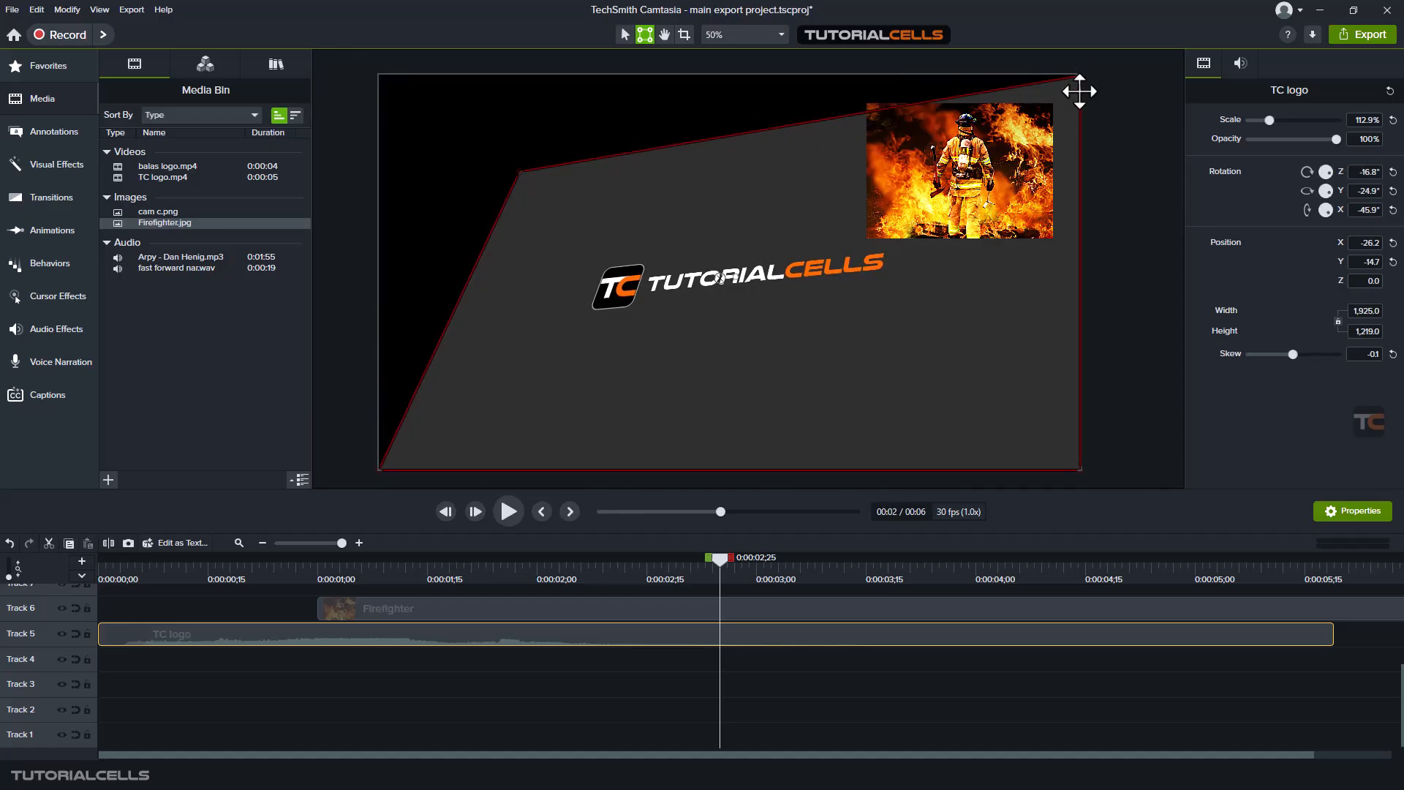
- At 0:00:02;07, shift the TC logo clip slightly, readjust its upper-left corner and pull its upper-right corner toward the logo
drag(709, 557, 588, 585)
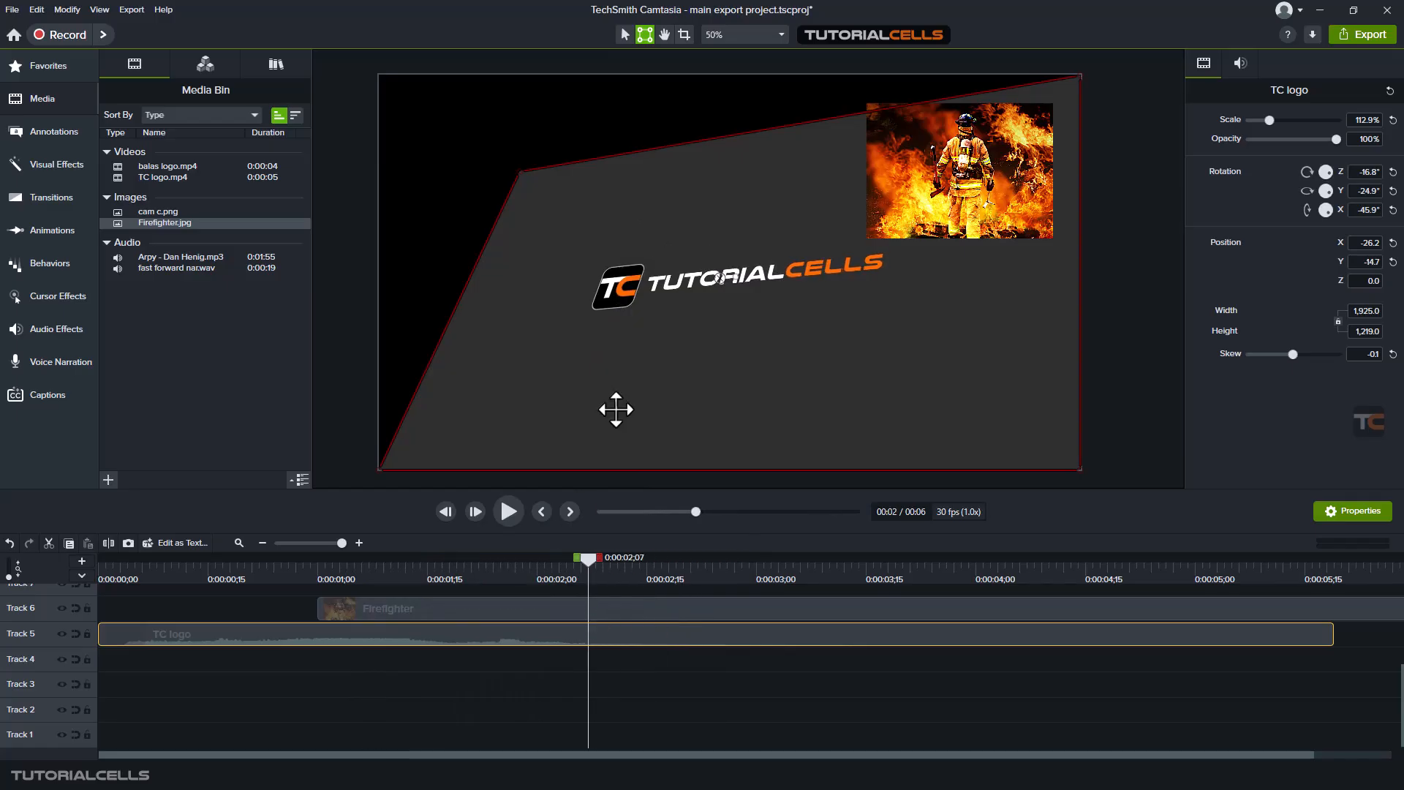
drag(616, 409, 603, 390)
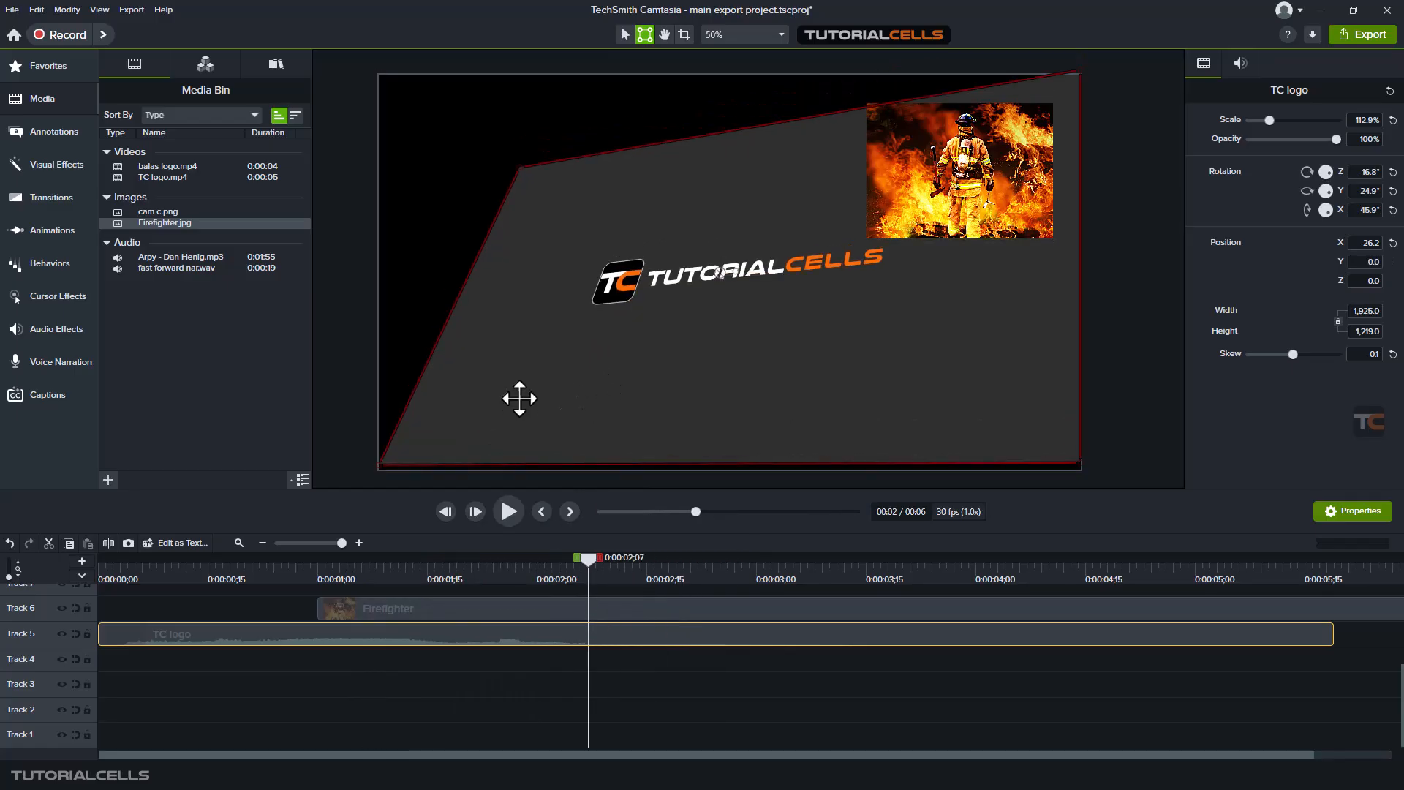
drag(524, 175, 494, 170)
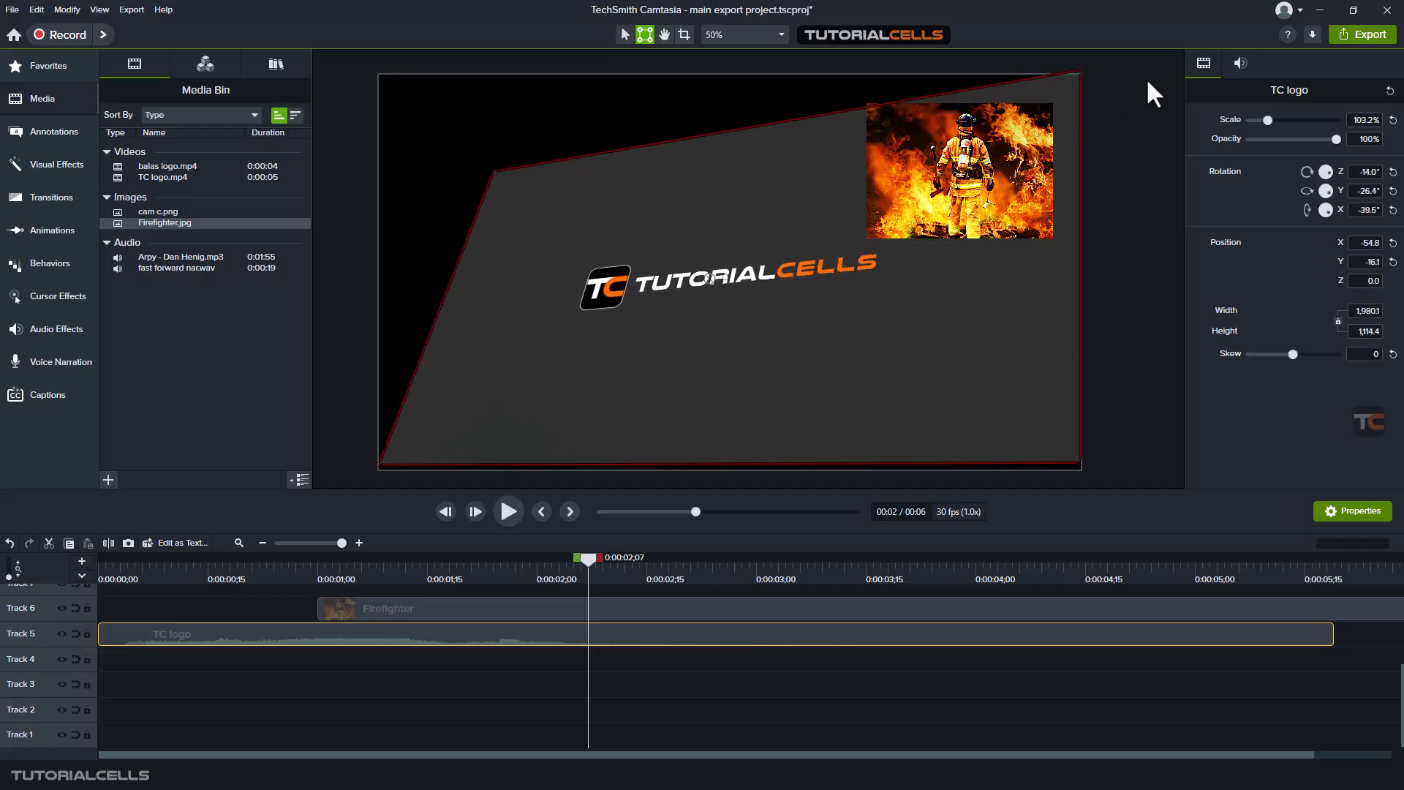
drag(1081, 71, 774, 244)
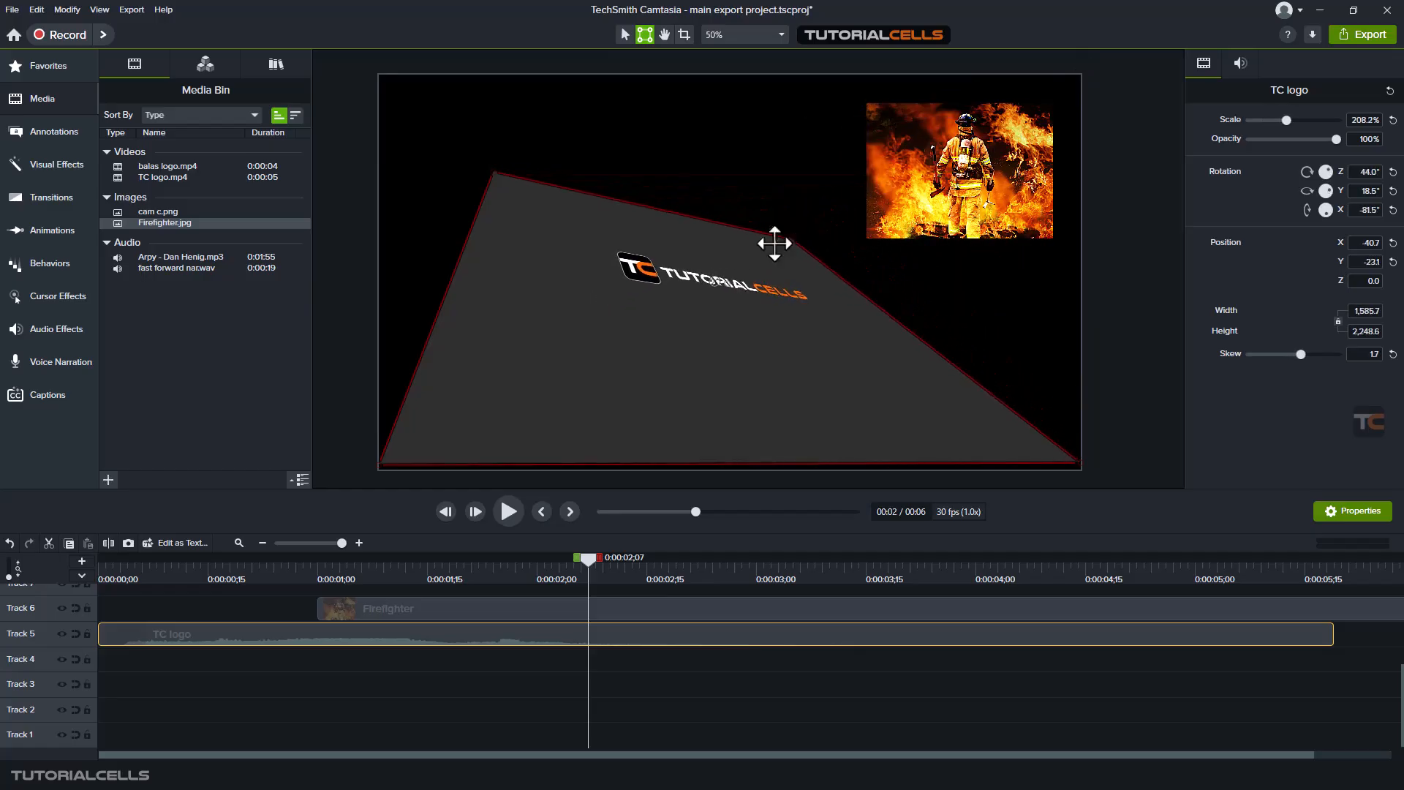
mouse_move(495, 174)
mouse_down()
mouse_move(495, 270)
mouse_move(528, 343)
mouse_move(473, 174)
mouse_up()
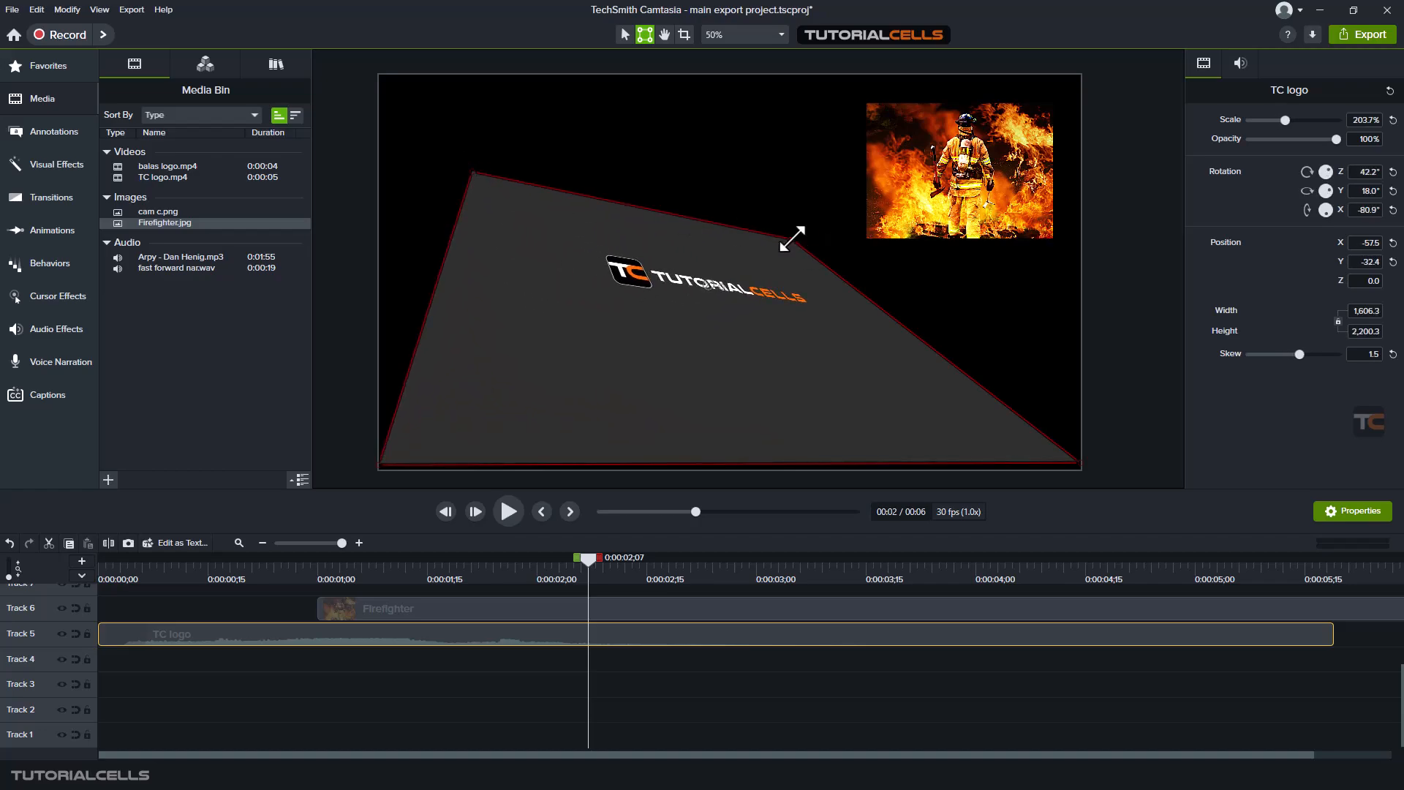
mouse_move(792, 238)
mouse_down()
mouse_move(815, 195)
mouse_move(787, 235)
mouse_up()
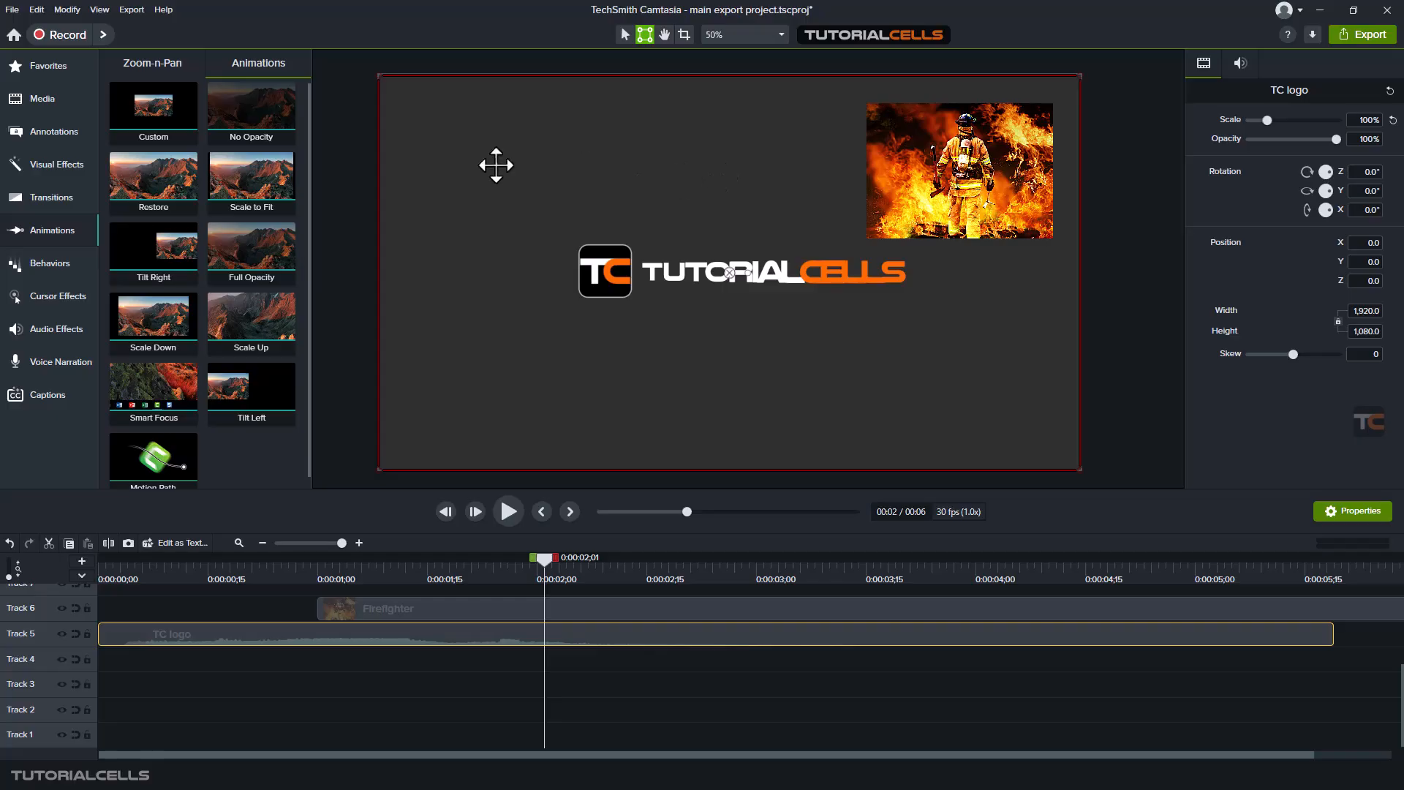
- Add a Custom animation to the TC logo clip ending at 0:00:02;11 and pin its upper-left corner inward
click(71, 226)
click(72, 226)
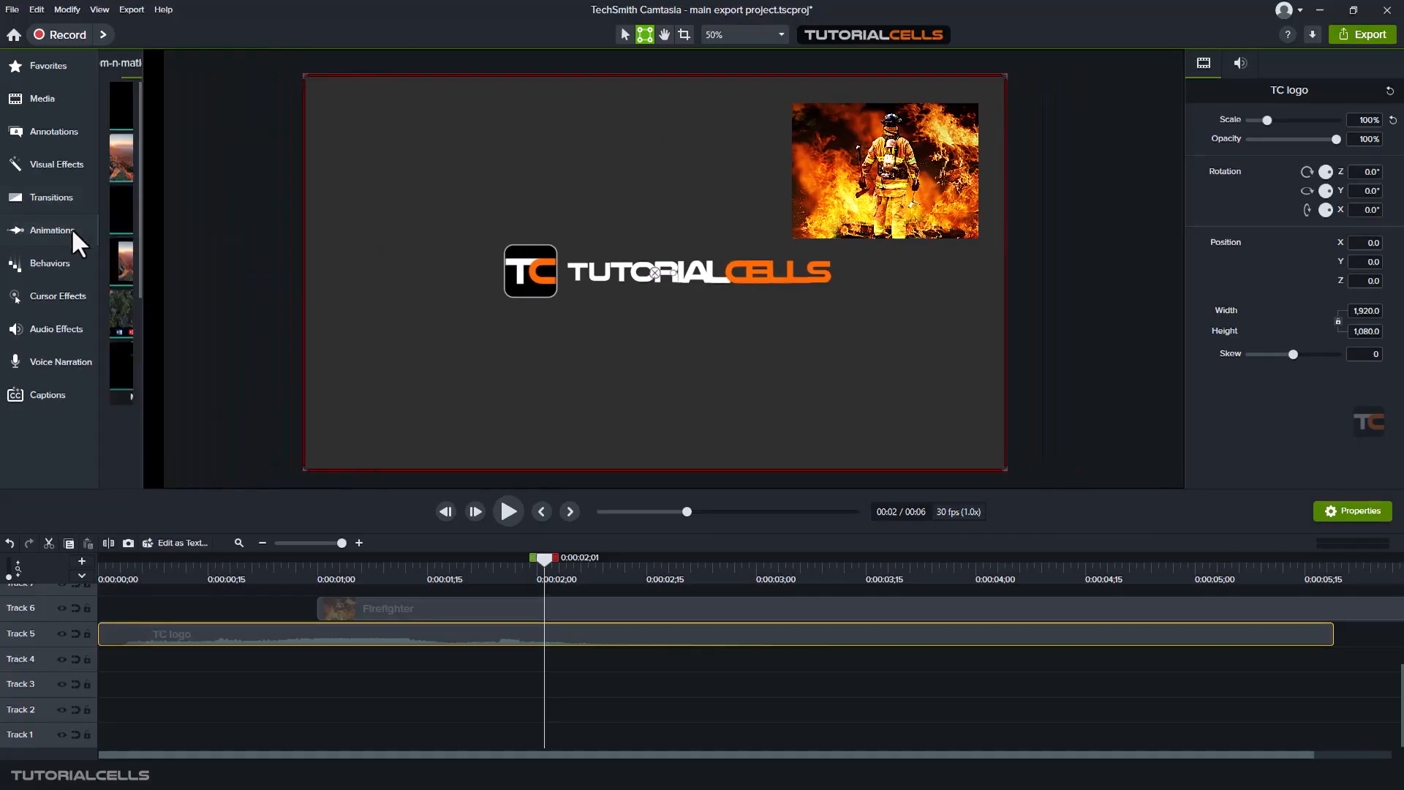
drag(153, 109, 616, 642)
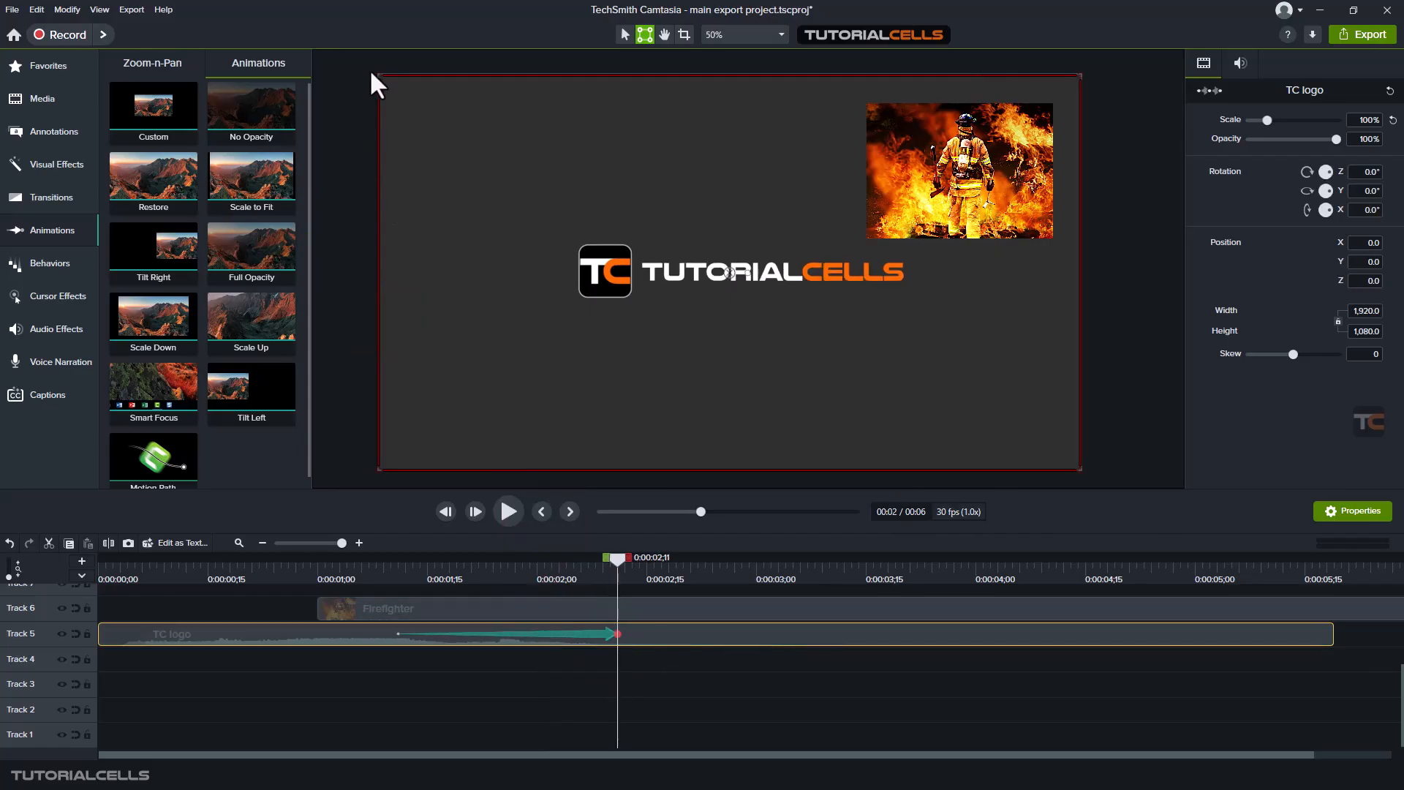
drag(381, 76, 525, 195)
- Preview the corner-pin animation at 0:00:02;07 and delete it from the TC logo clip
drag(615, 555, 589, 591)
click(607, 639)
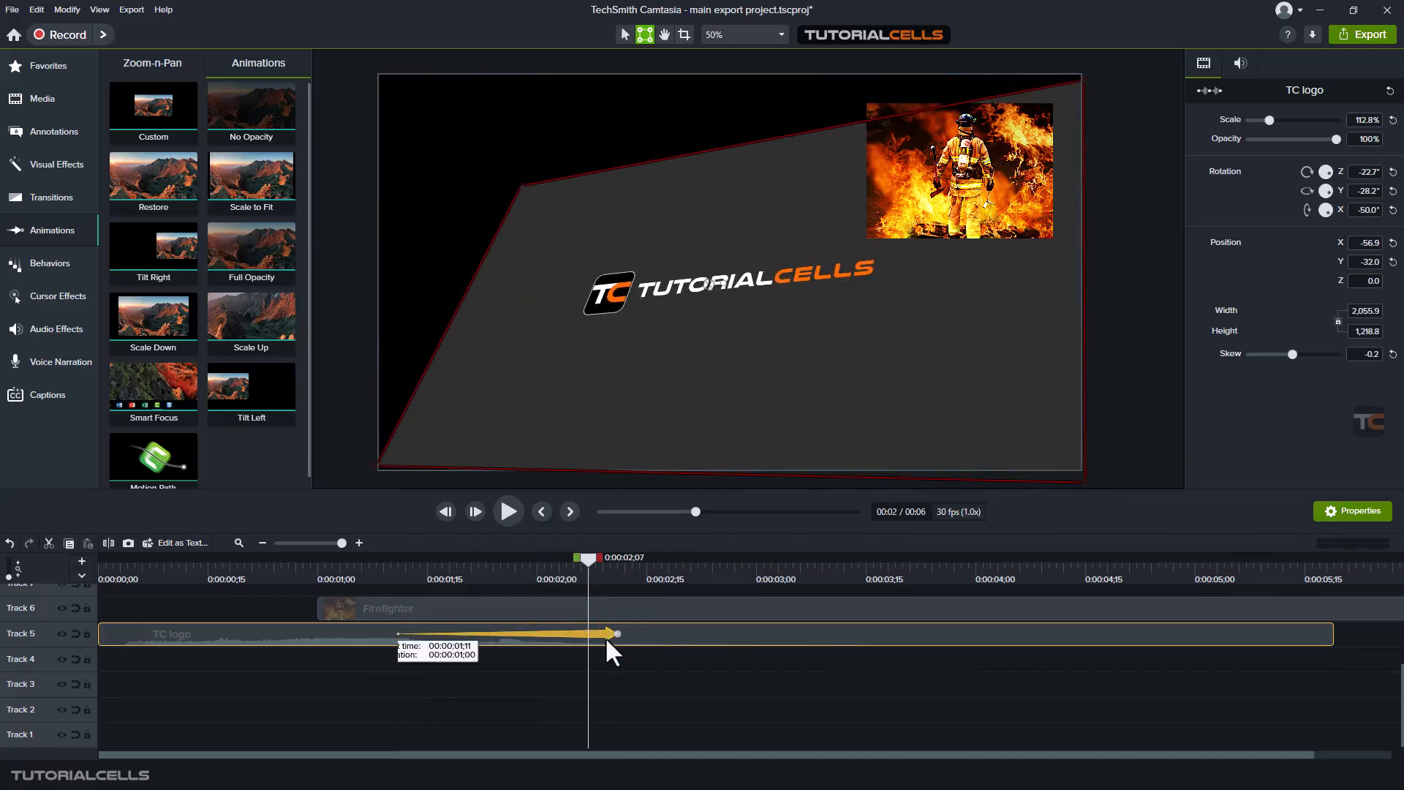
key(Delete)
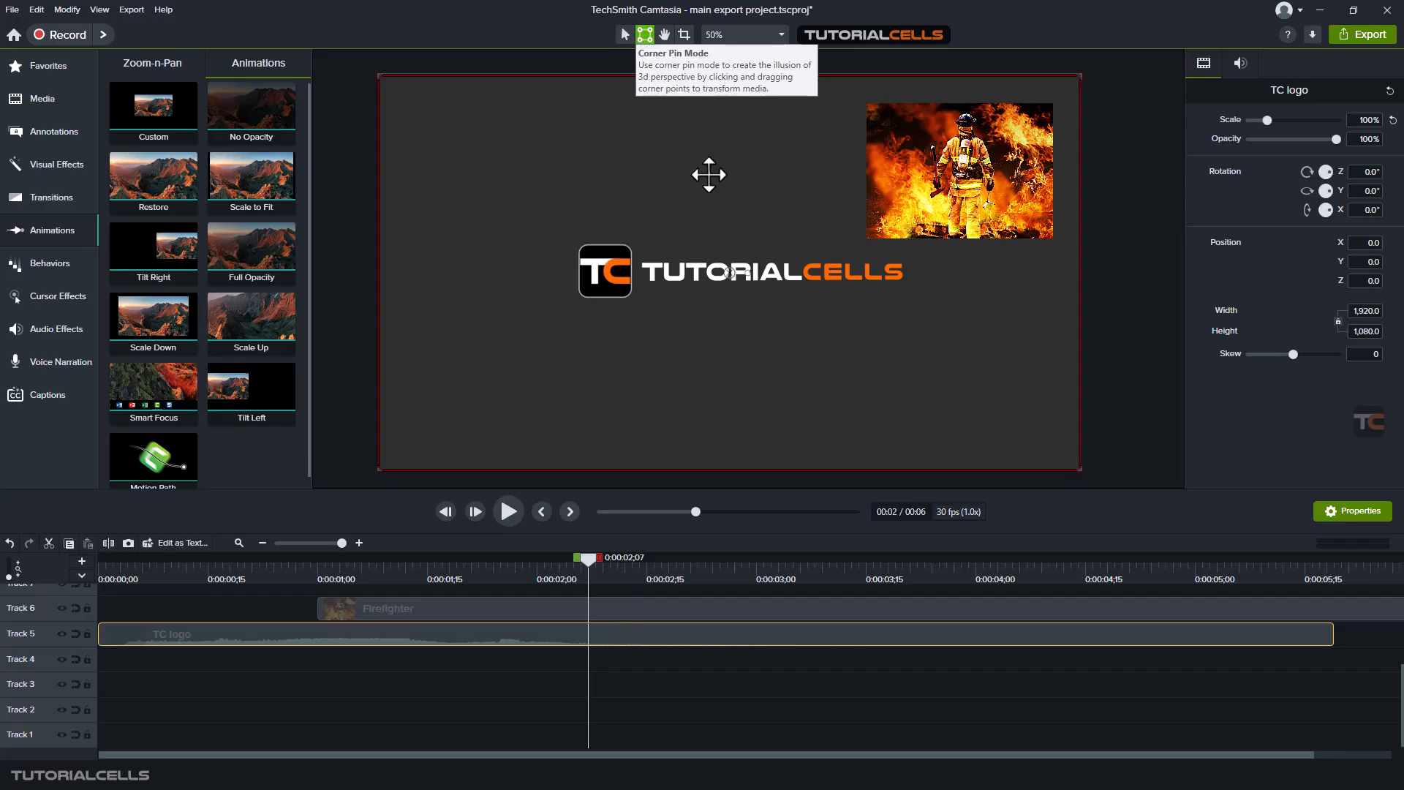
- Try pulling the Firefighter image's upper-left corner slightly inward in Corner Pin mode and undo it
click(895, 179)
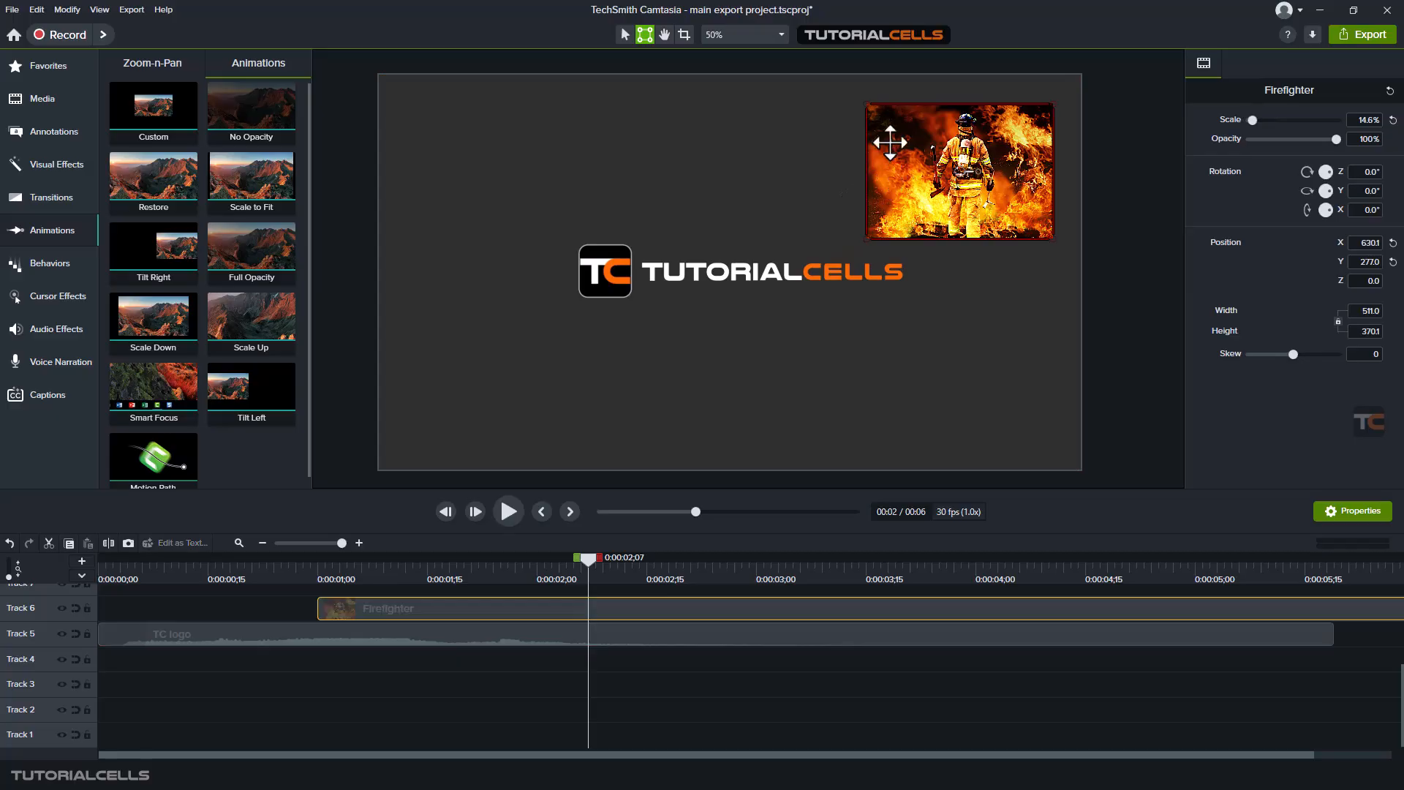
mouse_move(868, 104)
mouse_down()
mouse_move(898, 128)
mouse_move(877, 115)
mouse_move(819, 145)
mouse_move(896, 114)
mouse_move(874, 109)
mouse_up()
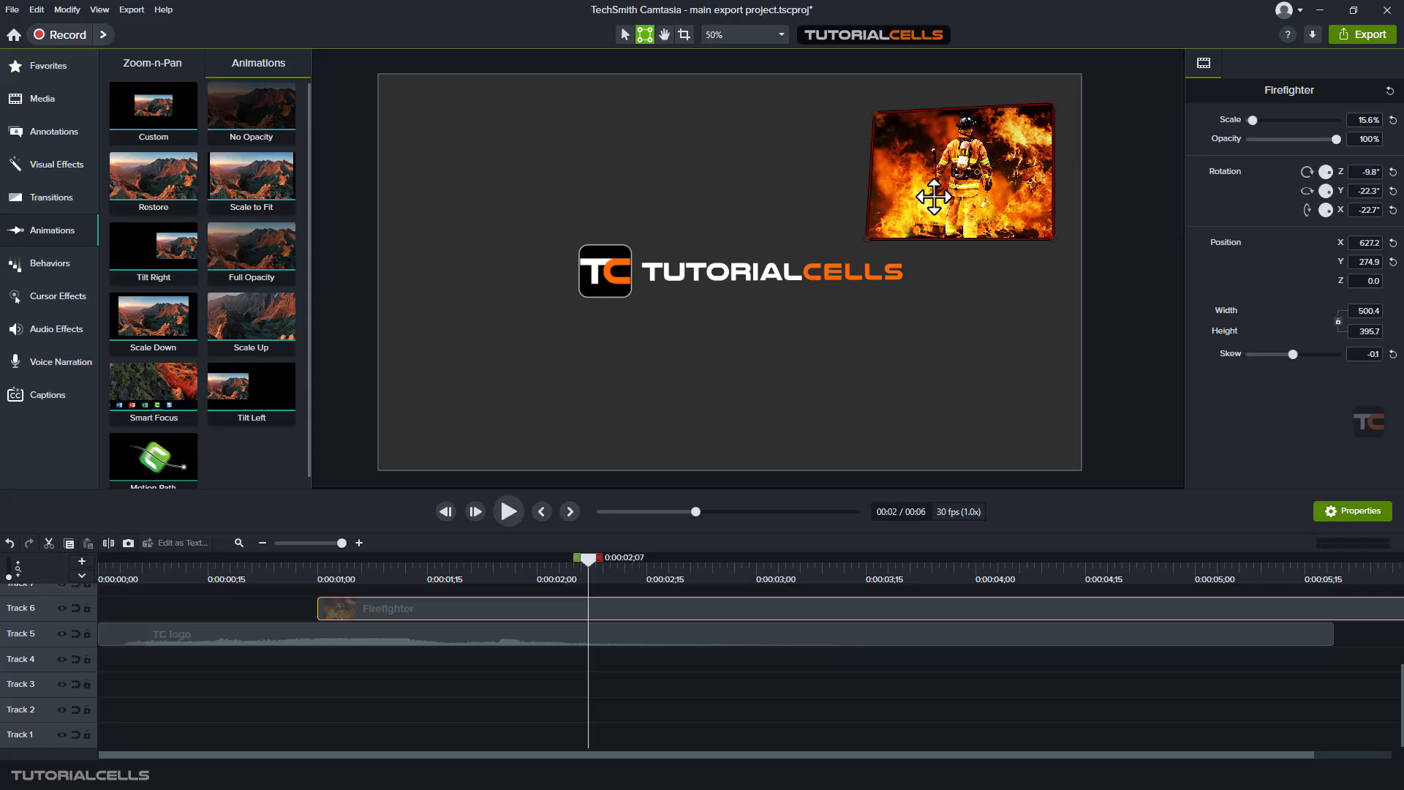
key(ctrl+z)
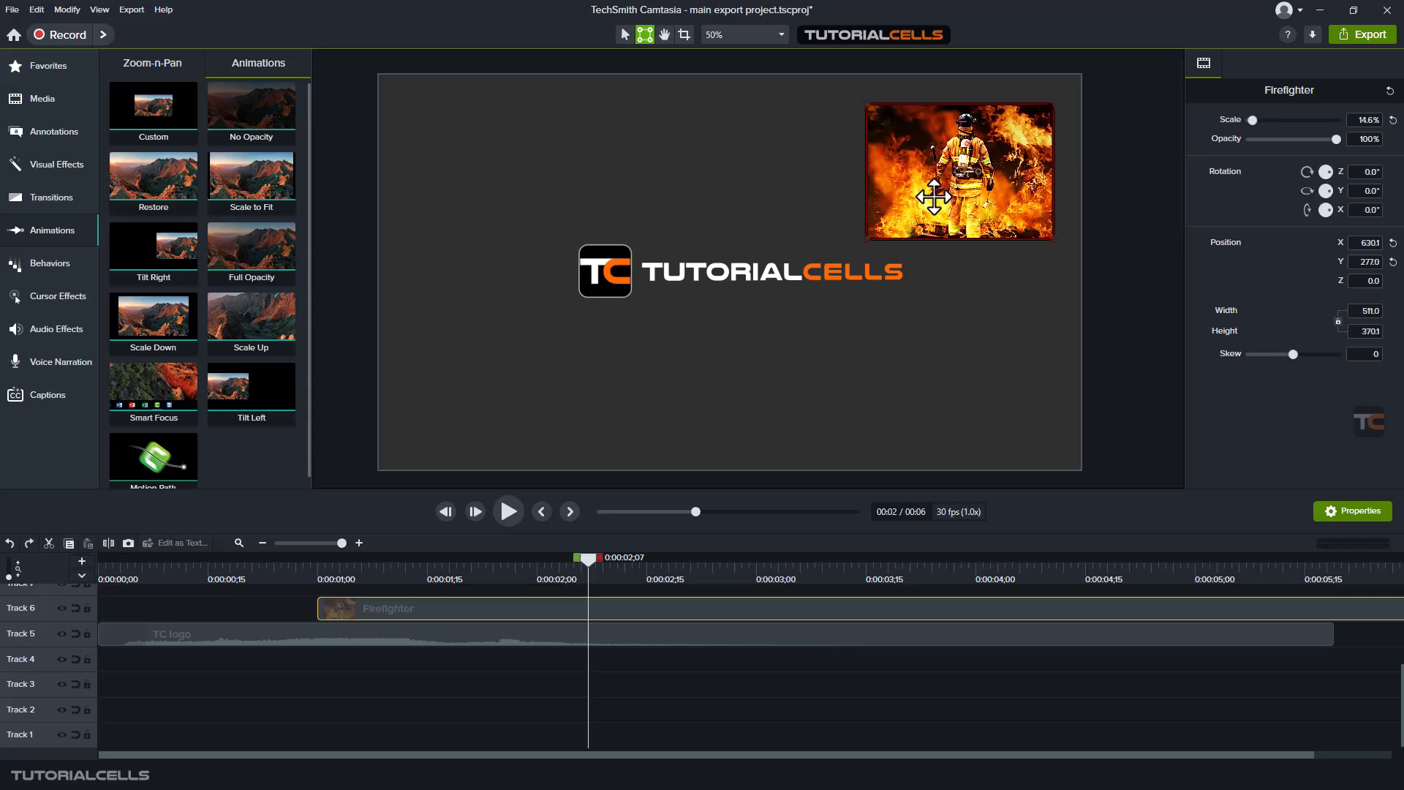
- Crop all four sides of the TC logo clip to about 1,108 wide by 922 high
click(625, 35)
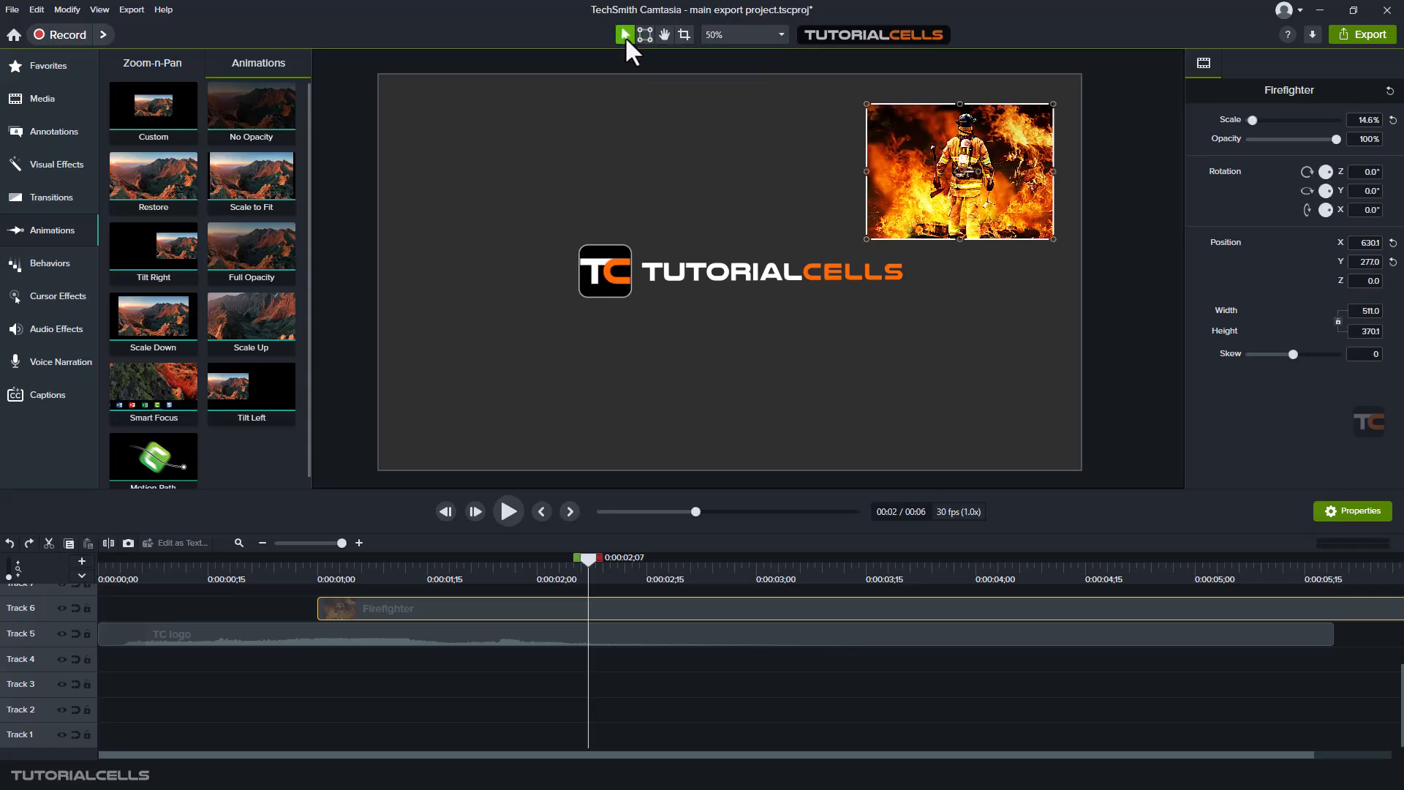
click(670, 146)
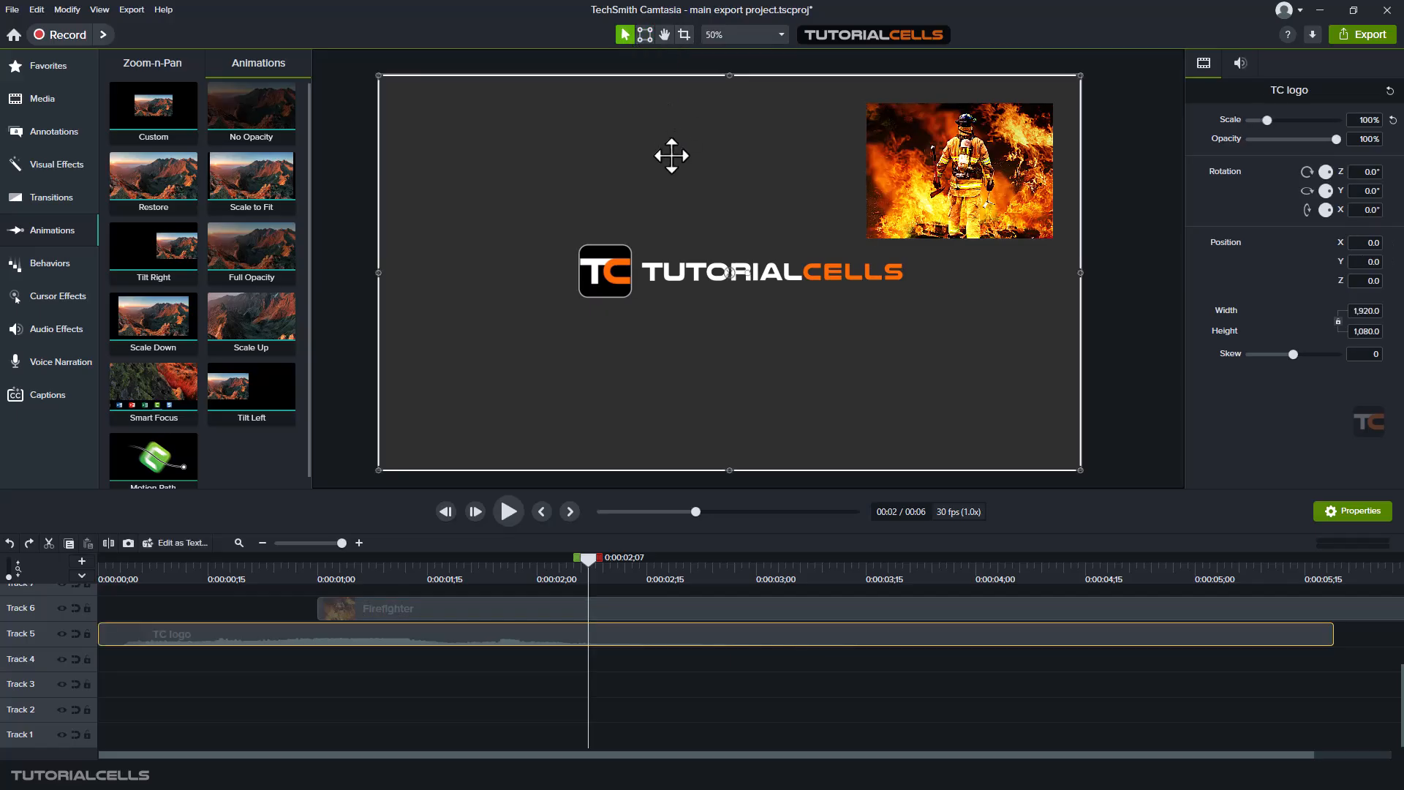
click(683, 35)
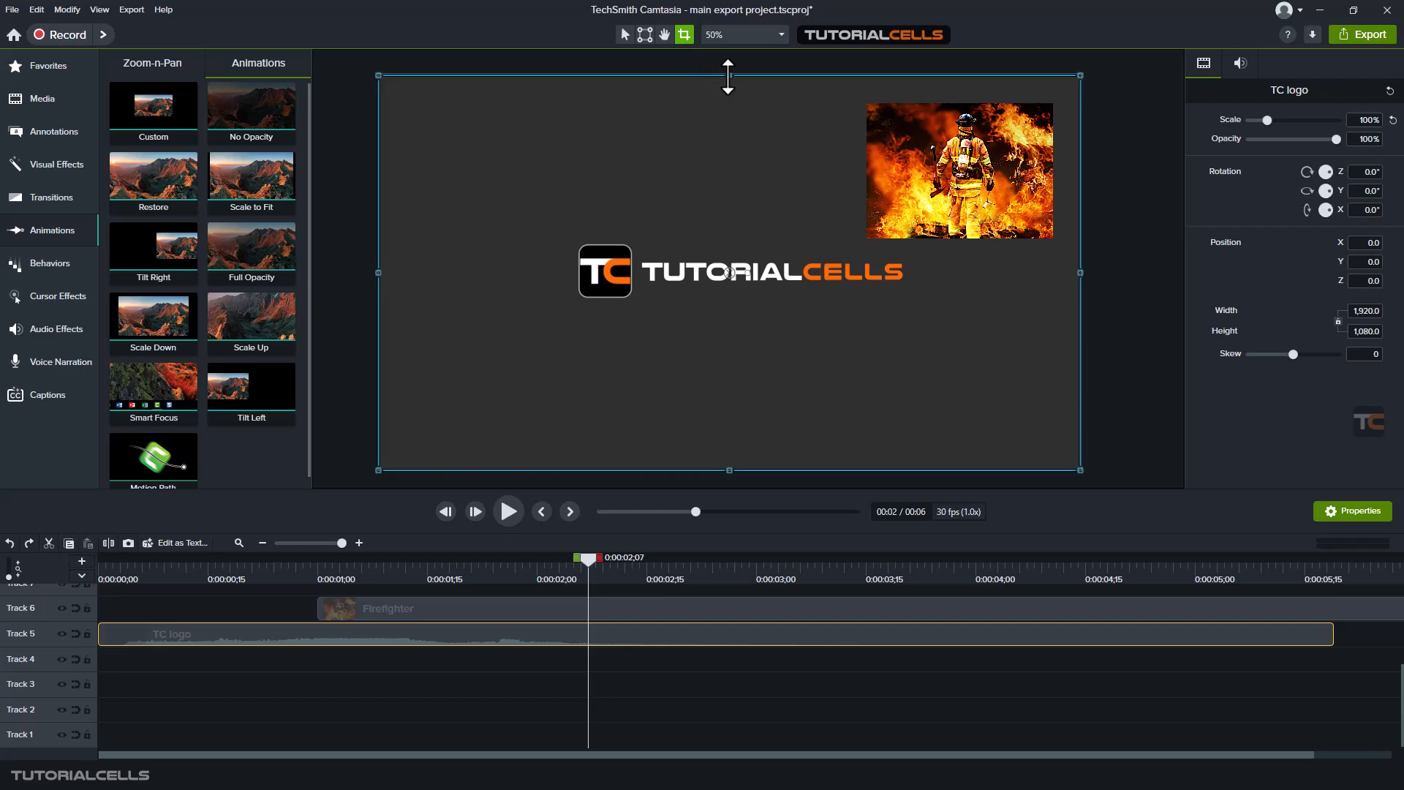
drag(729, 76, 729, 105)
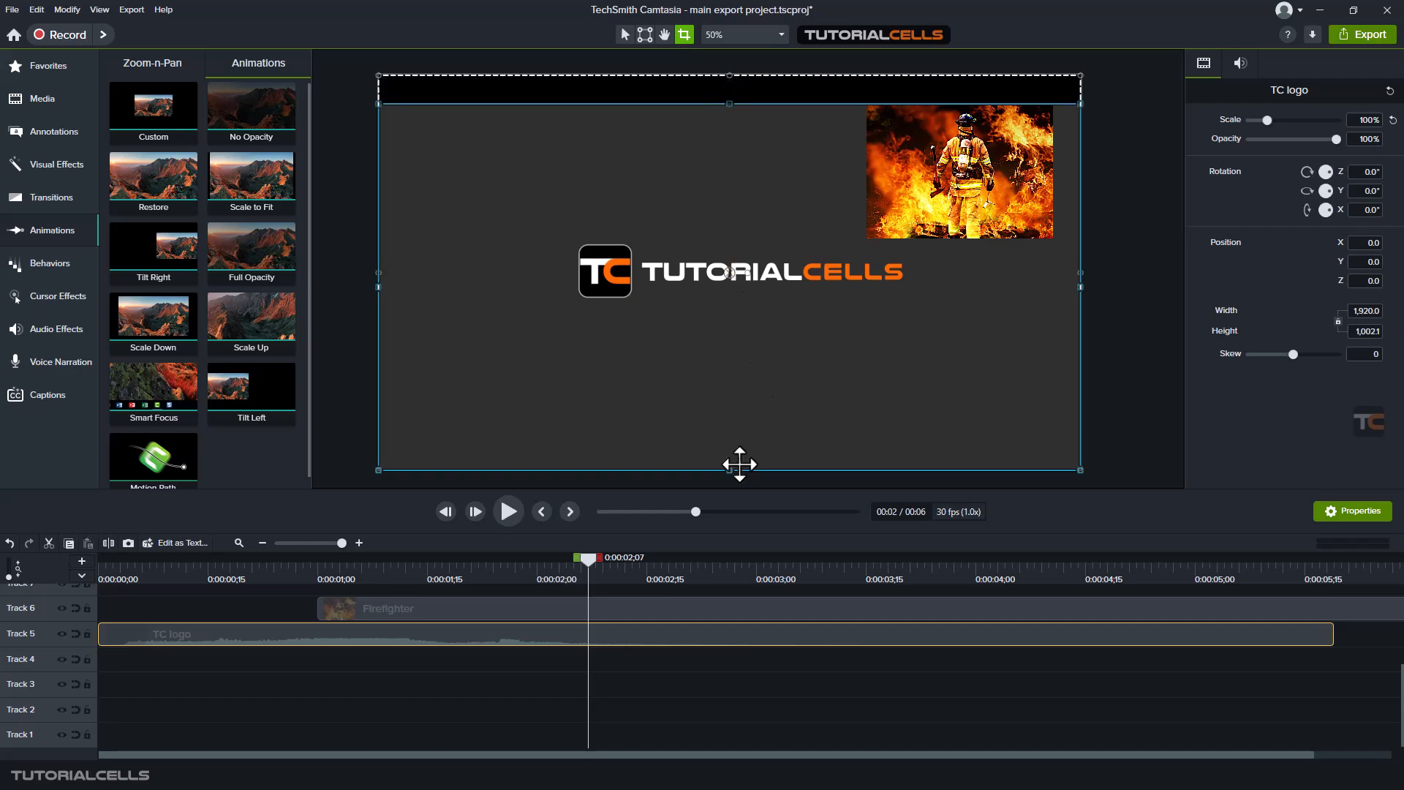
drag(730, 470, 730, 441)
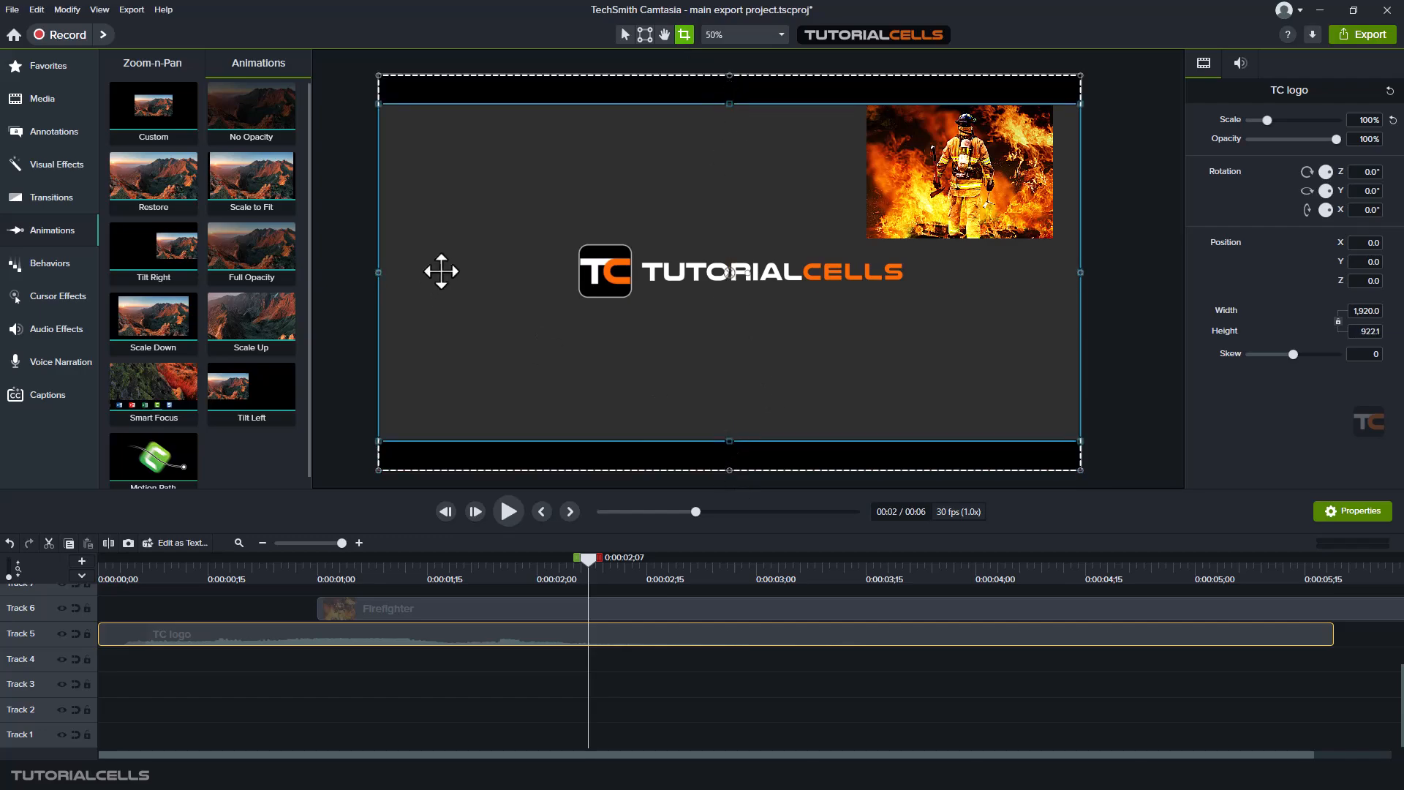
drag(379, 274, 555, 274)
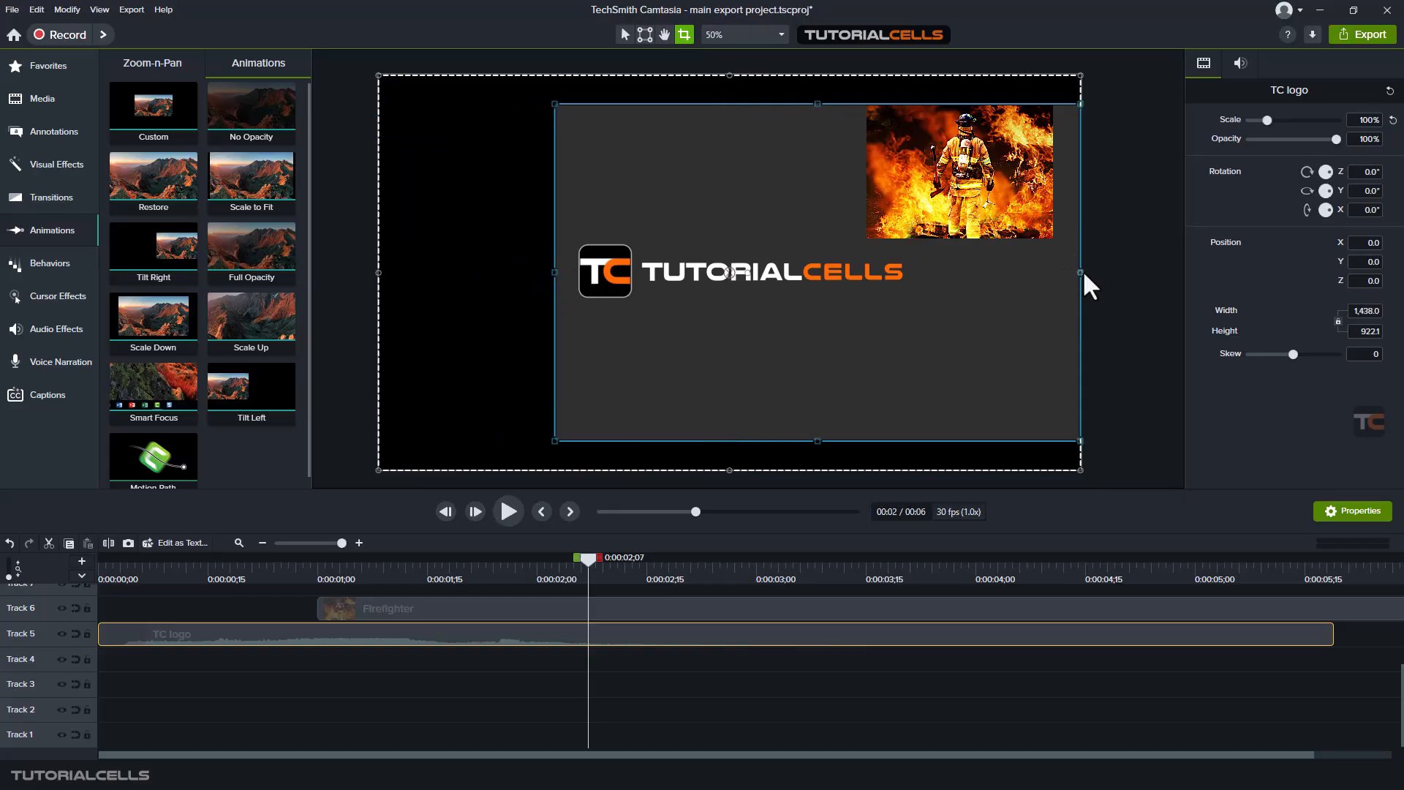
drag(1080, 271, 953, 266)
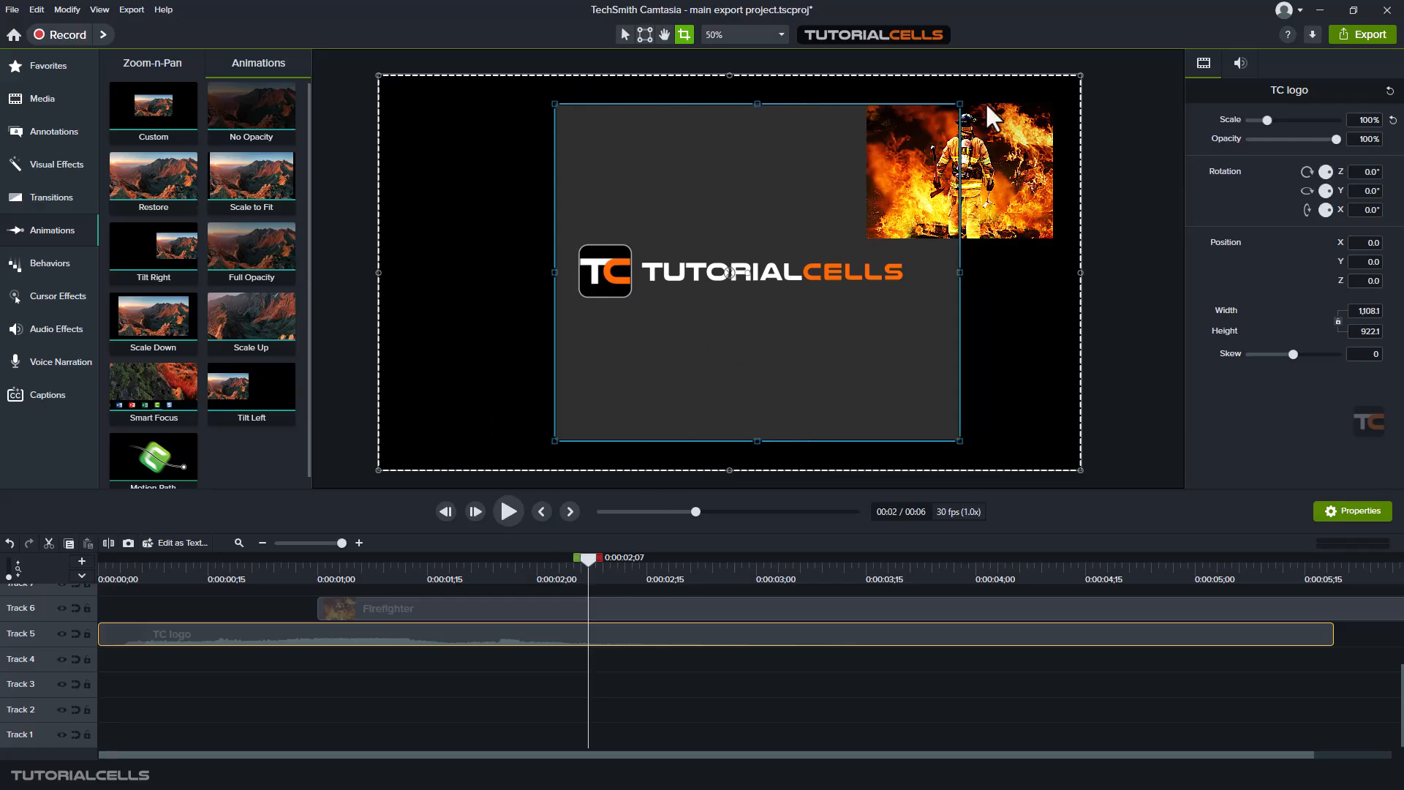
- Check the cropped TC logo clip at 0:00:02;22 and undo the crops on all four sides
drag(588, 561, 697, 585)
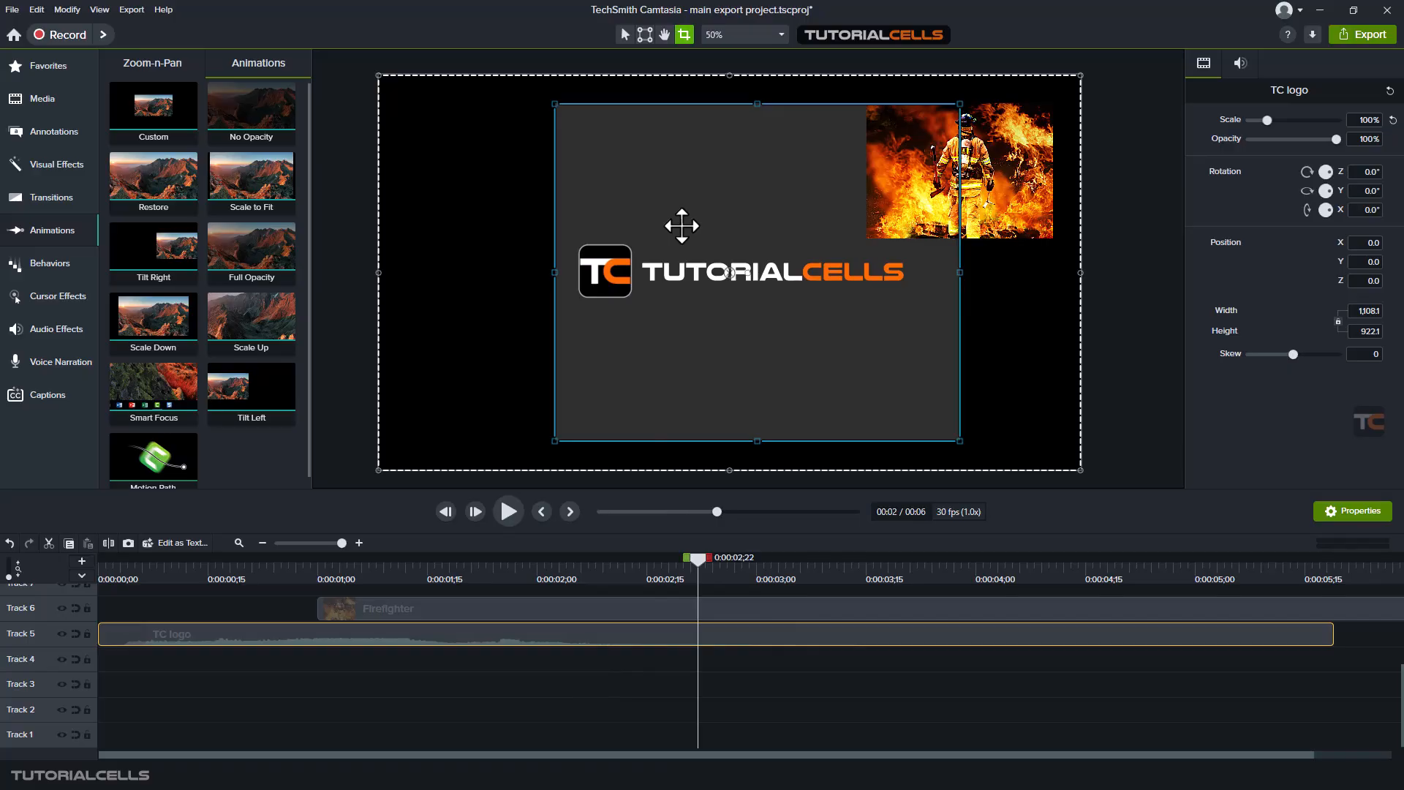
key(ctrl+z)
key(ctrl+z)
key(ctrl+z)
key(ctrl+z)
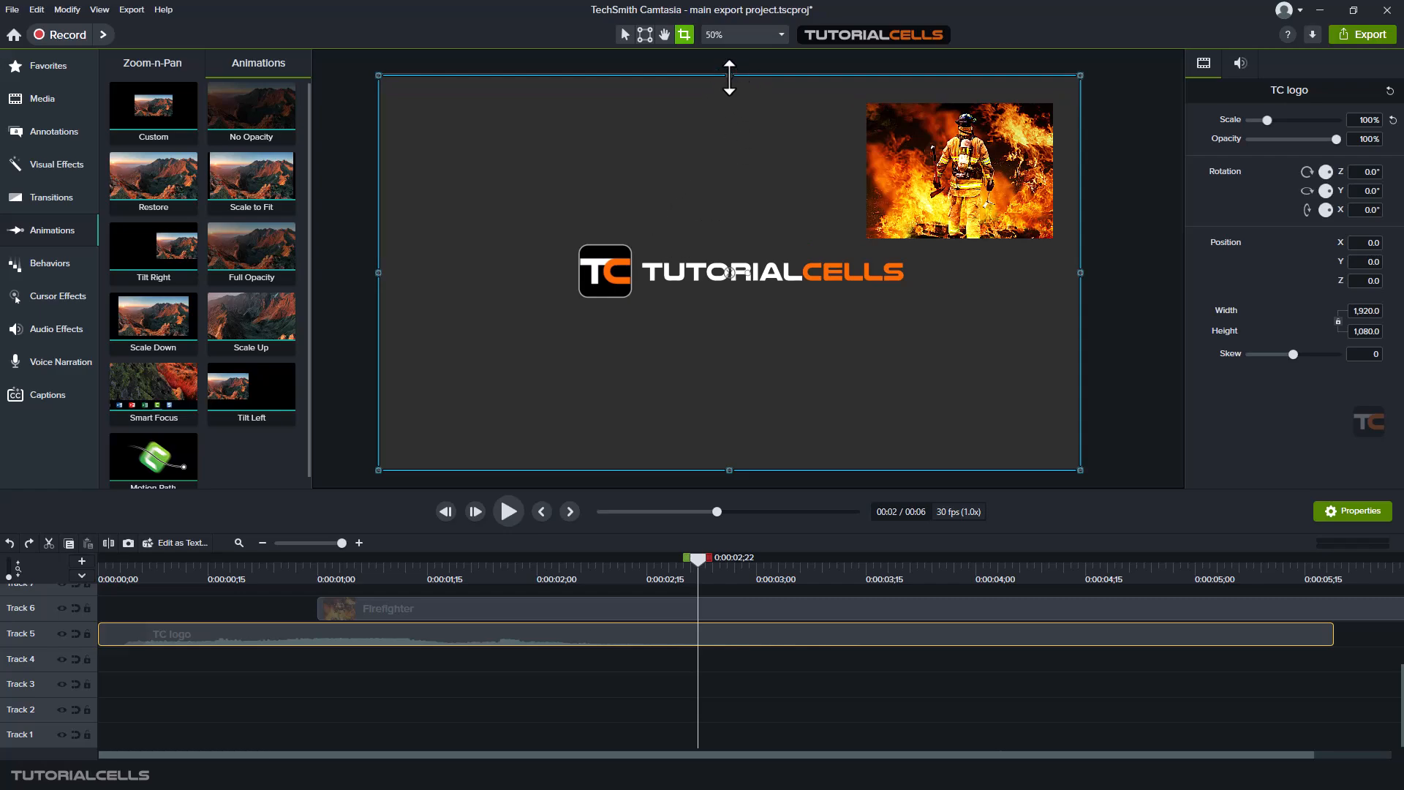
mouse_move(729, 77)
mouse_down()
mouse_move(739, 110)
mouse_move(729, 75)
mouse_up()
drag(378, 273, 362, 285)
- Crop the Firefighter image's left and right sides to a width of 233, and move it to X 760.1, Y 281.0
click(947, 205)
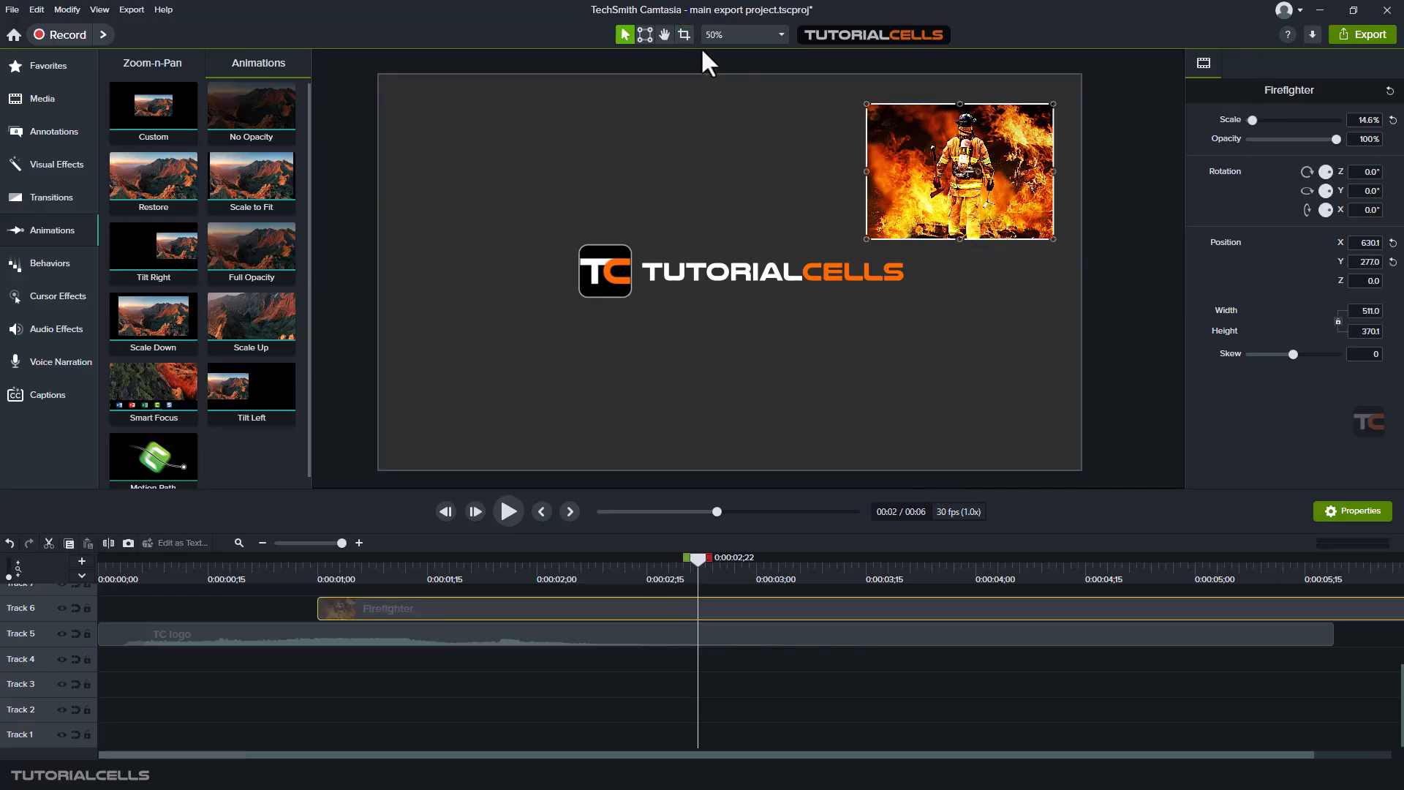
click(683, 34)
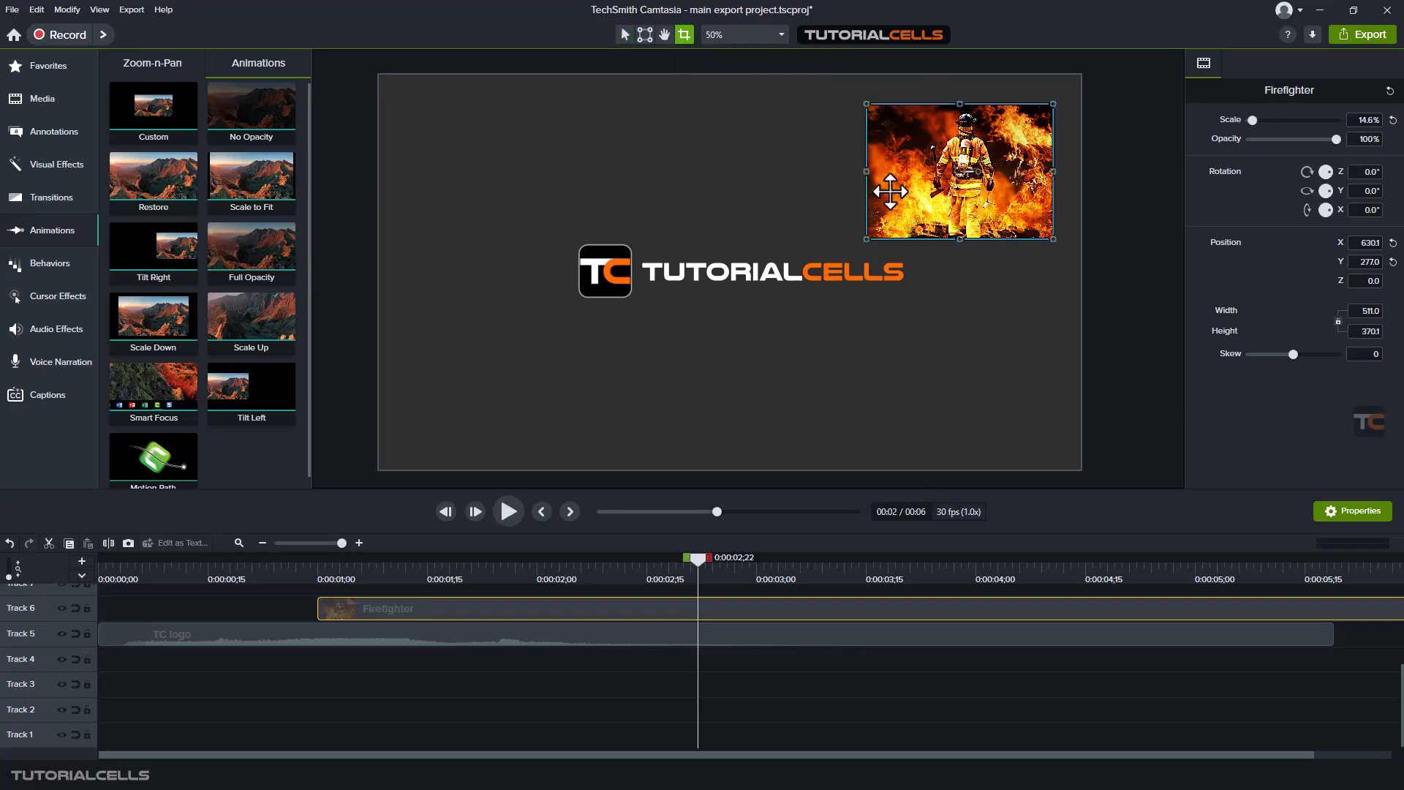
drag(868, 170, 921, 170)
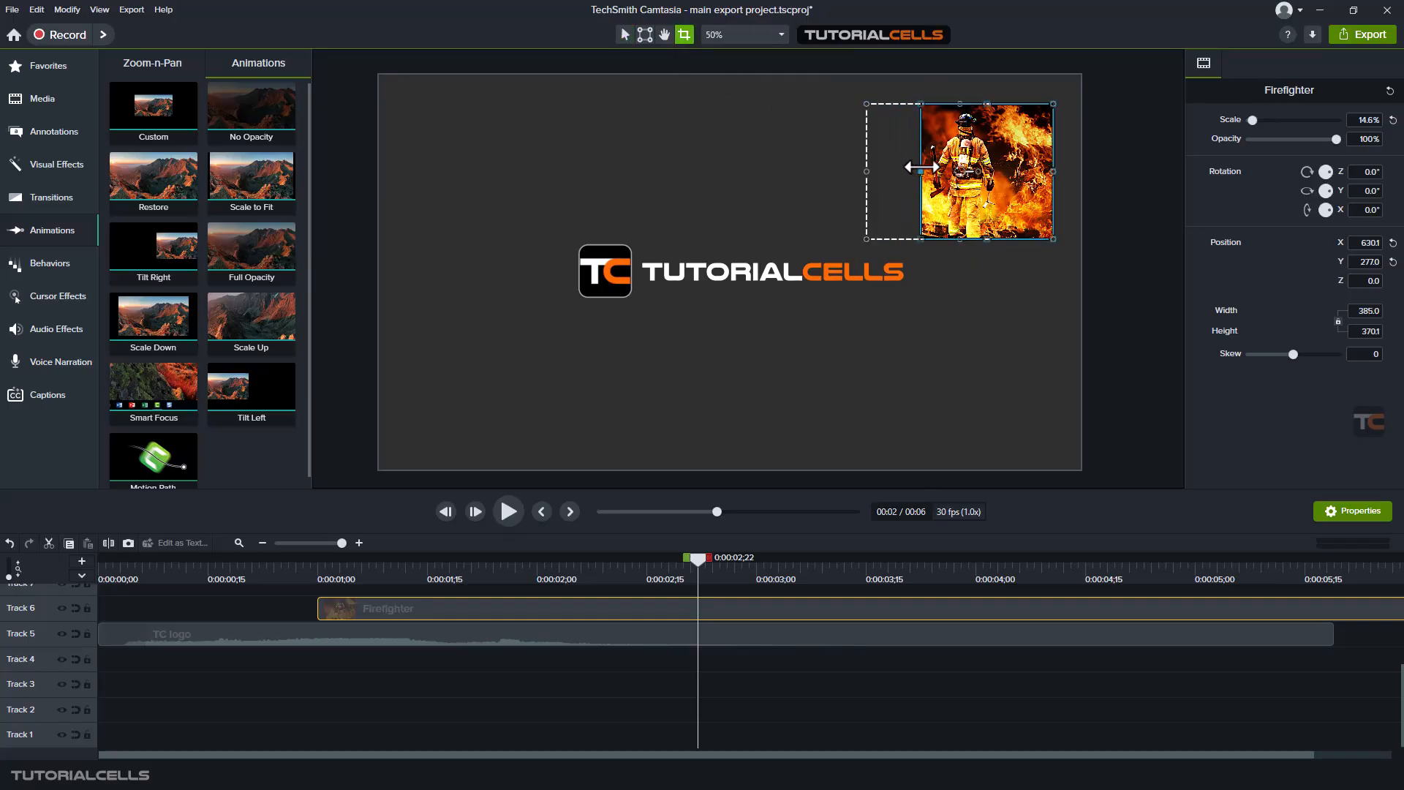
drag(1051, 170, 1006, 170)
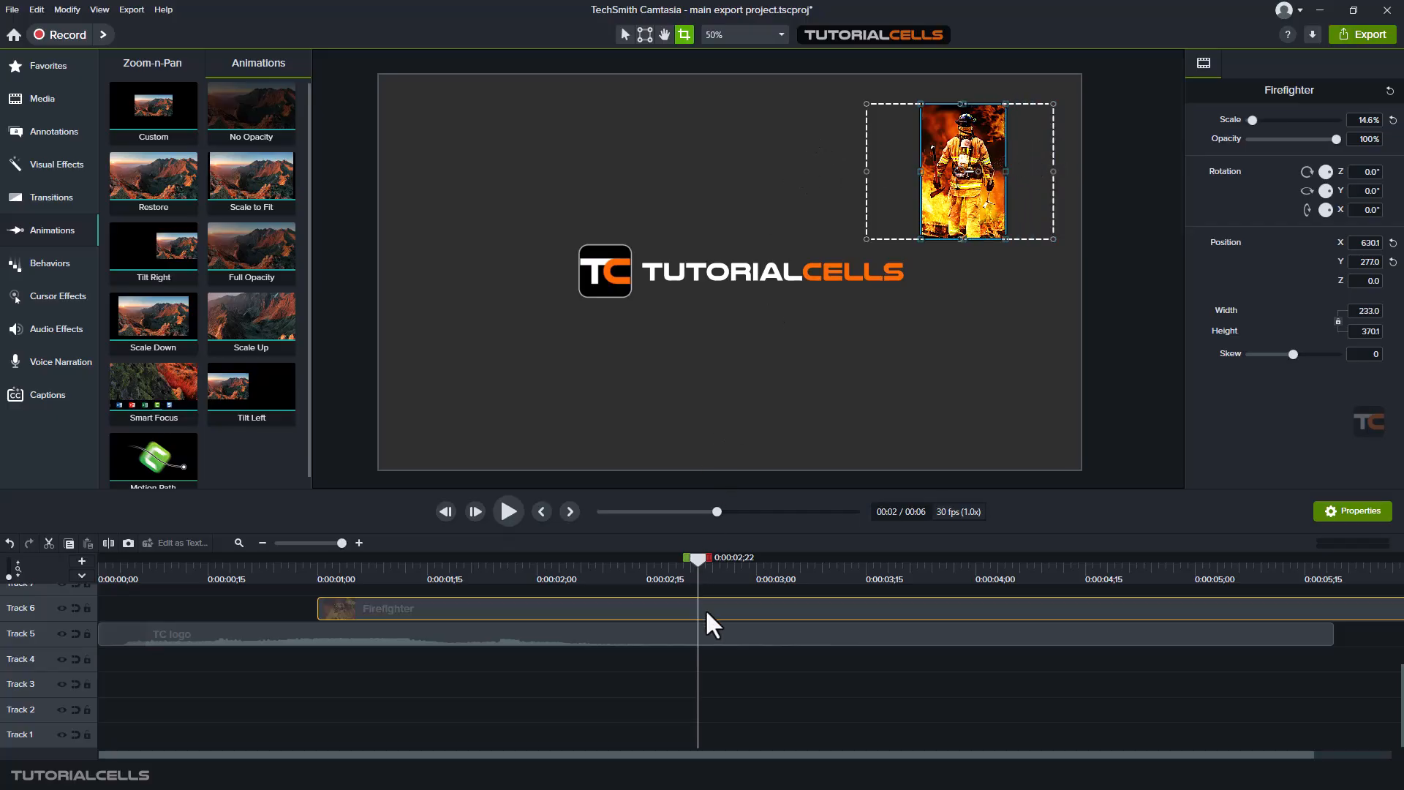
click(1140, 349)
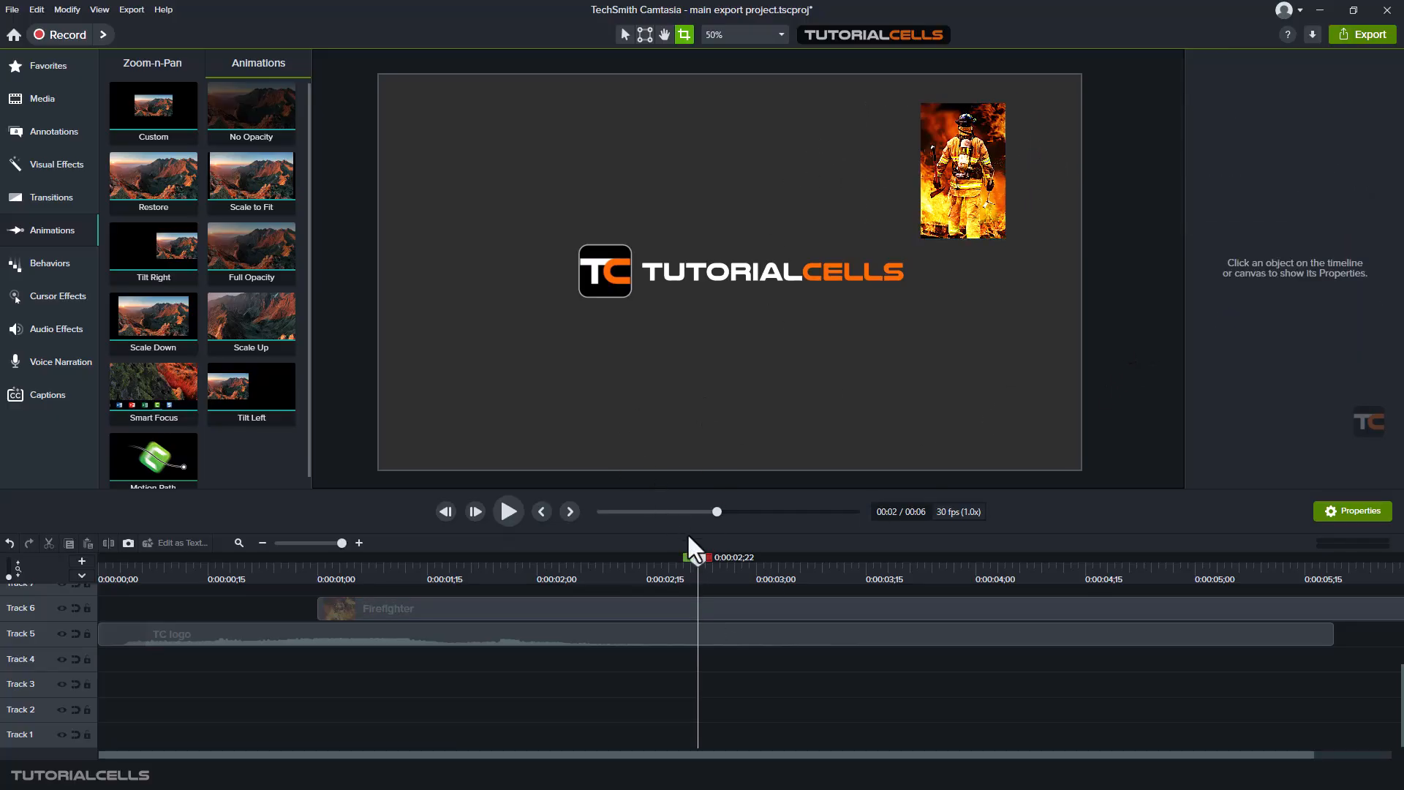
click(939, 232)
drag(967, 211, 1014, 211)
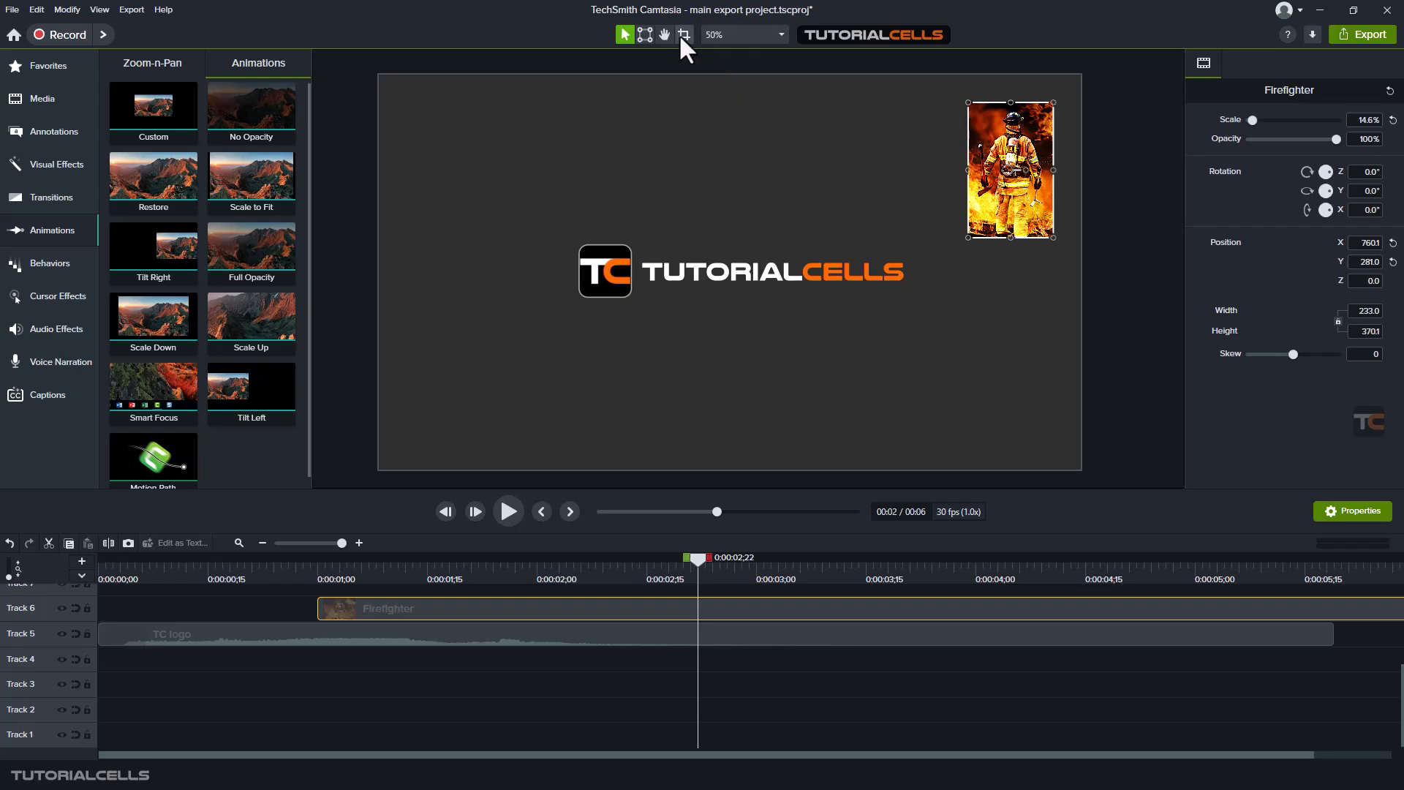
- Zoom the canvas in to 250% over the TutorialCells logo and fit it back in the view
click(743, 35)
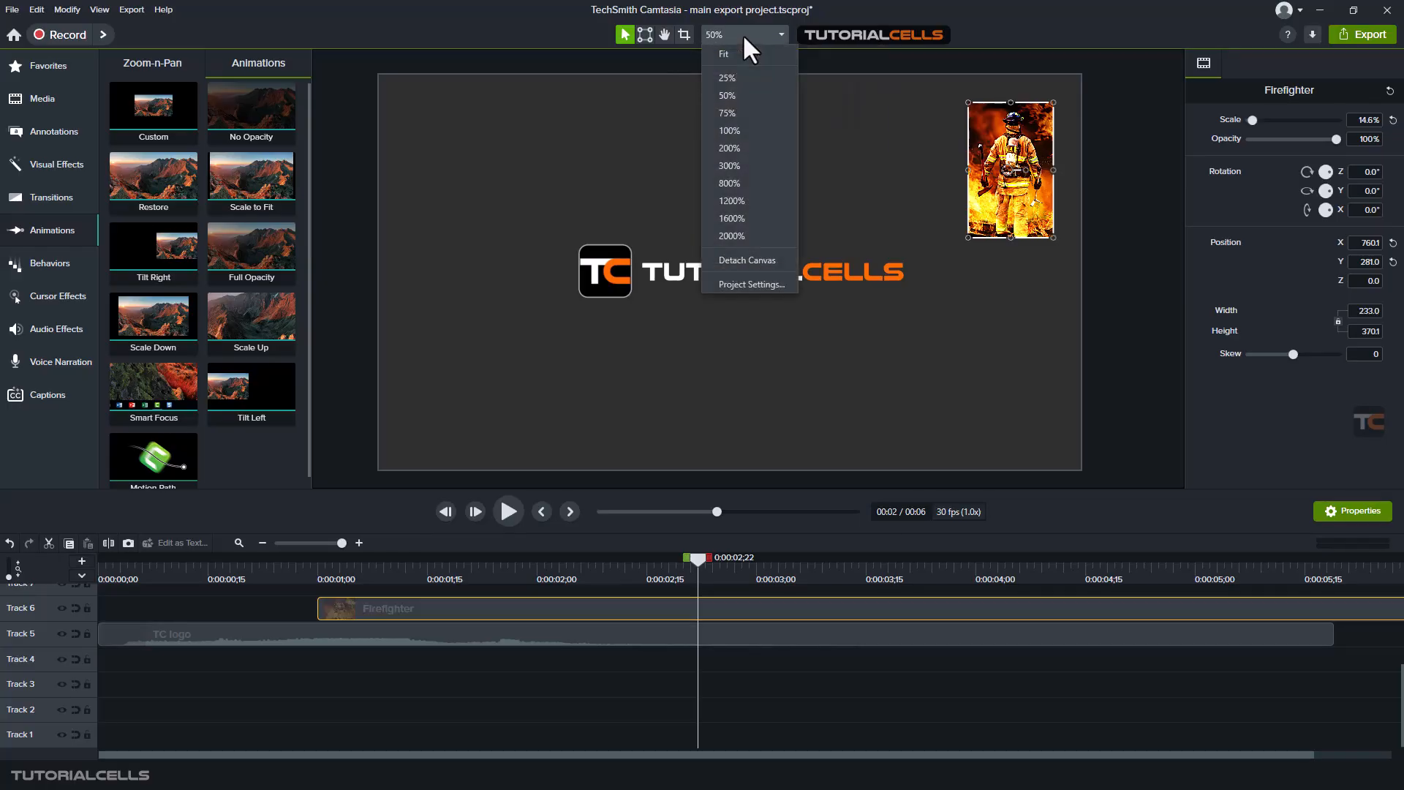
click(1117, 256)
scroll(919, 255, up, 8)
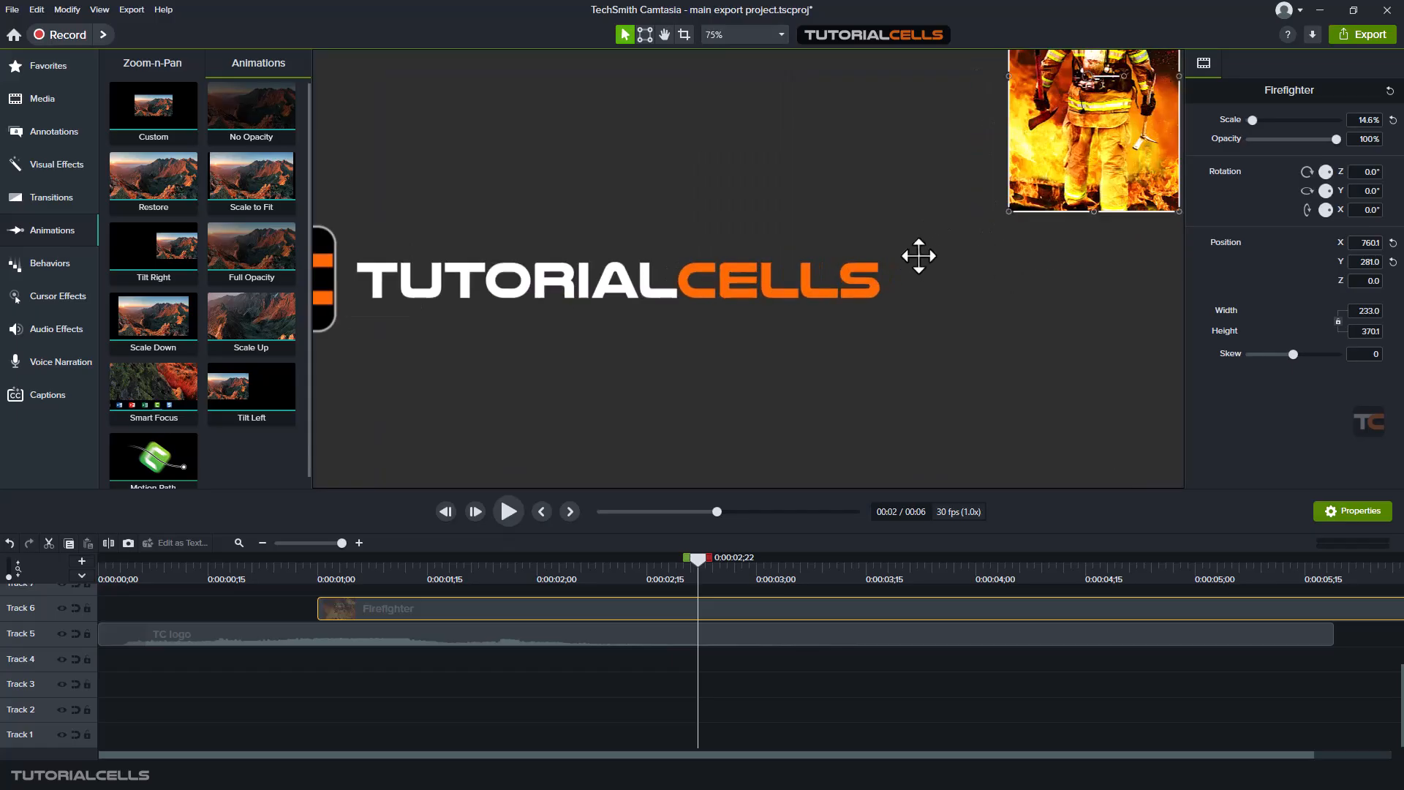
click(768, 34)
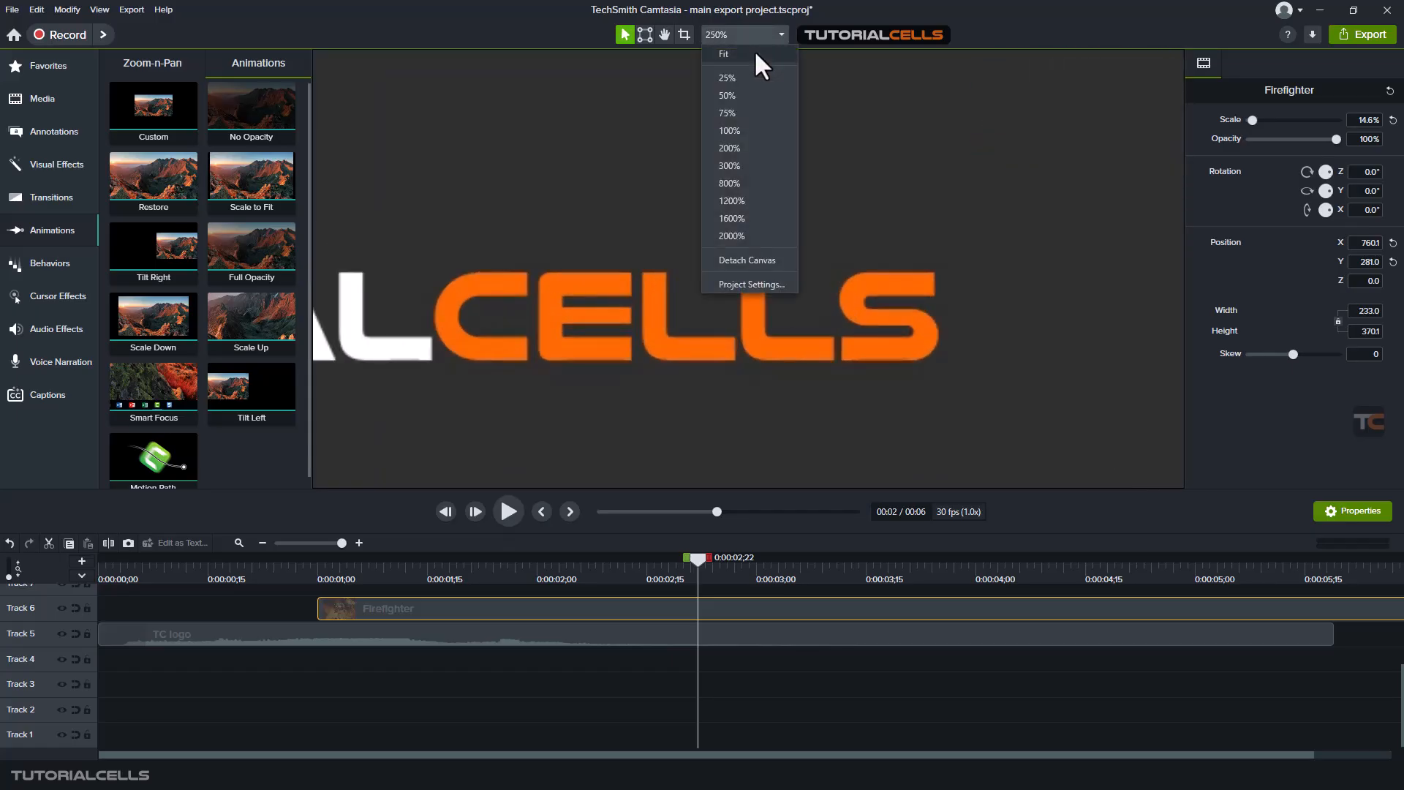
click(755, 53)
- Try the 75% and 300% canvas zoom presets and return the canvas to Fit
click(760, 36)
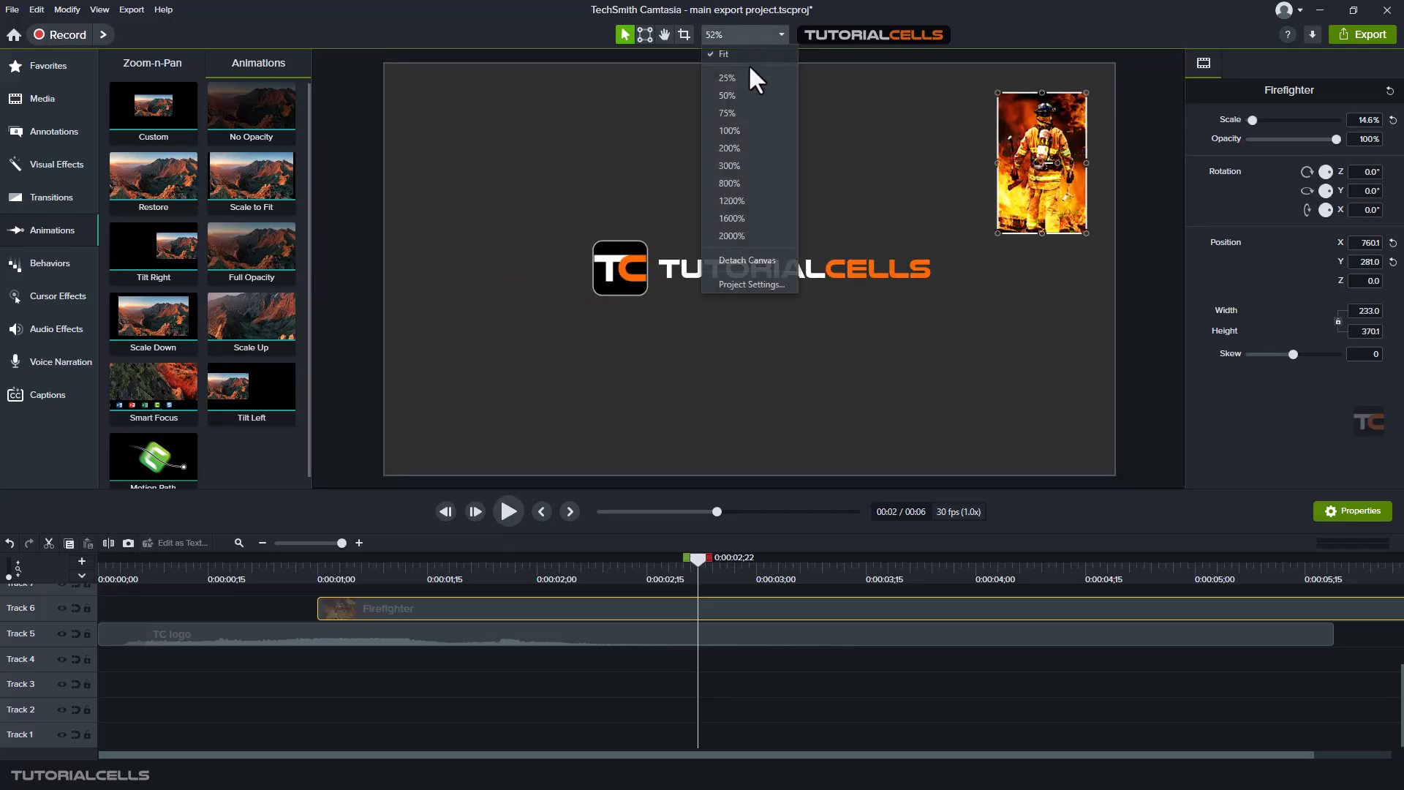
click(749, 57)
click(749, 38)
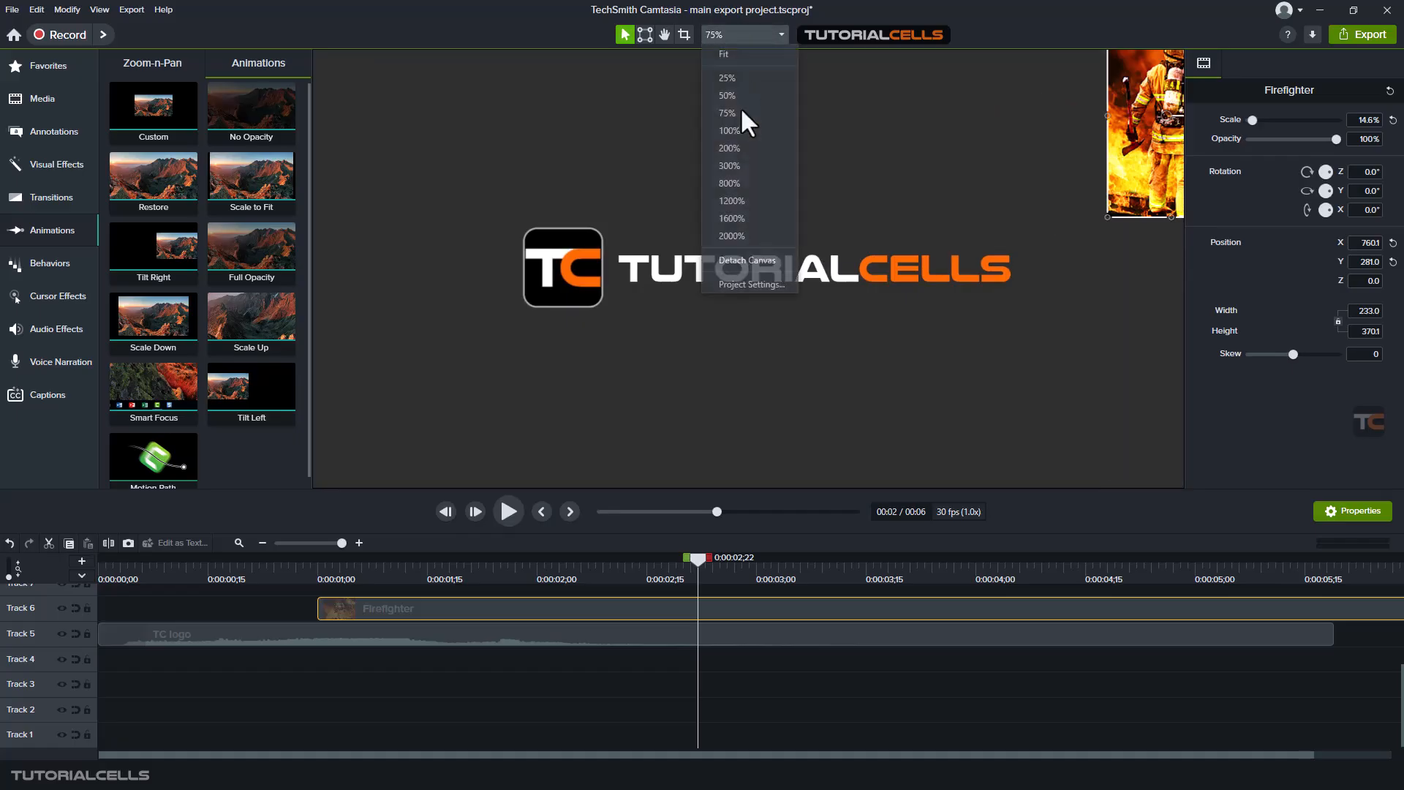
click(740, 158)
click(740, 37)
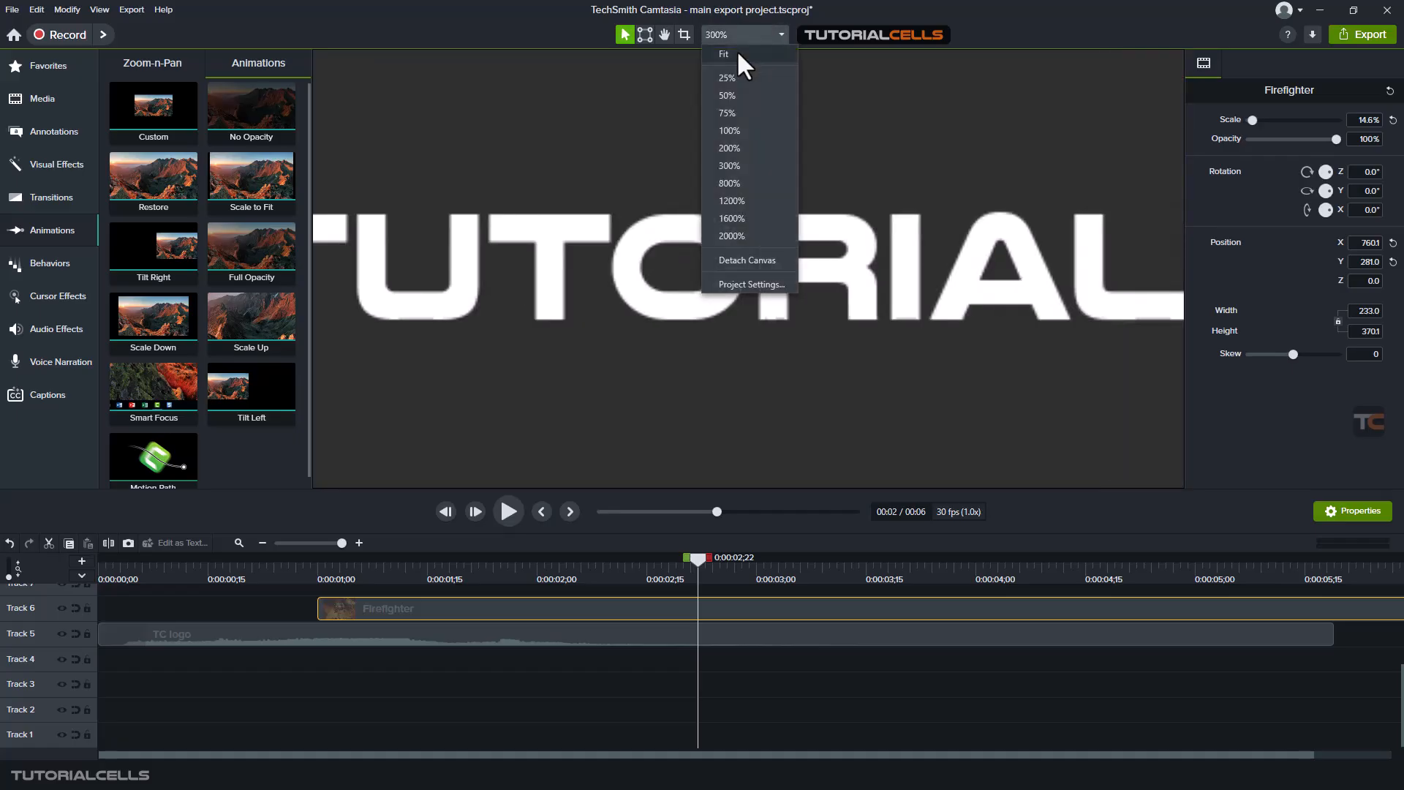
click(733, 54)
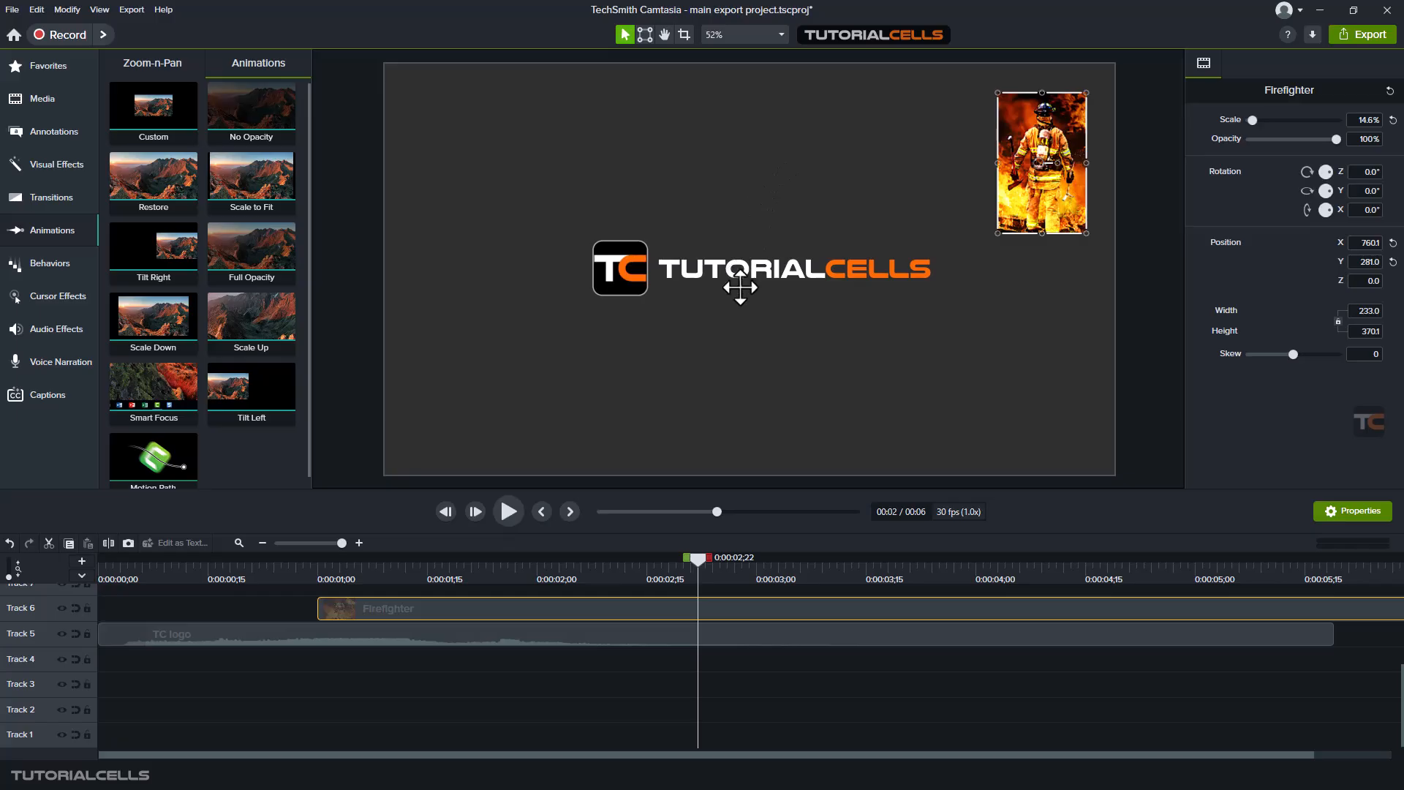
- Zoom the canvas freely in and out around the logo and pan it, ending at 50% zoom
scroll(740, 285, up, 5)
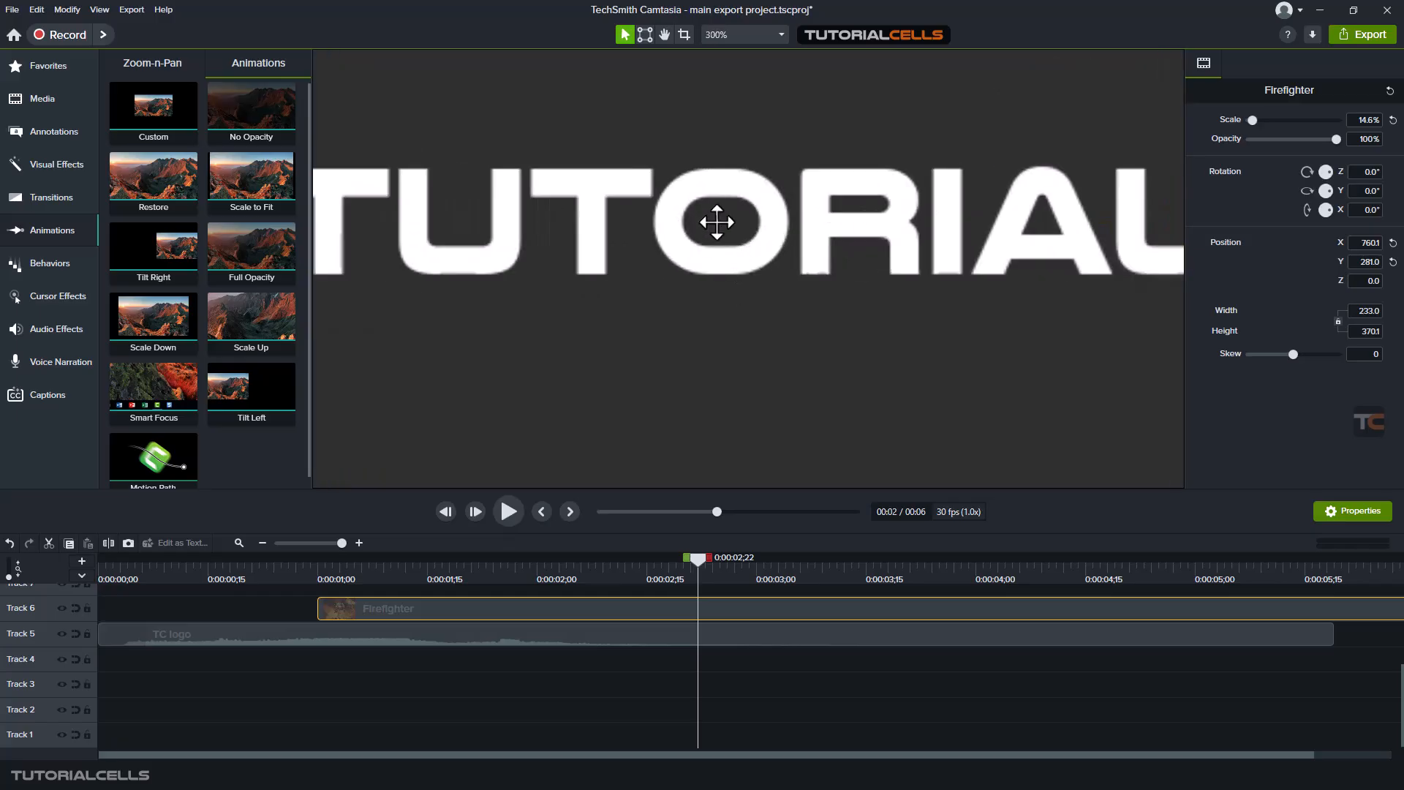
scroll(714, 250, down, 3)
scroll(723, 229, down, 3)
scroll(723, 228, up, 1)
scroll(723, 229, down, 1)
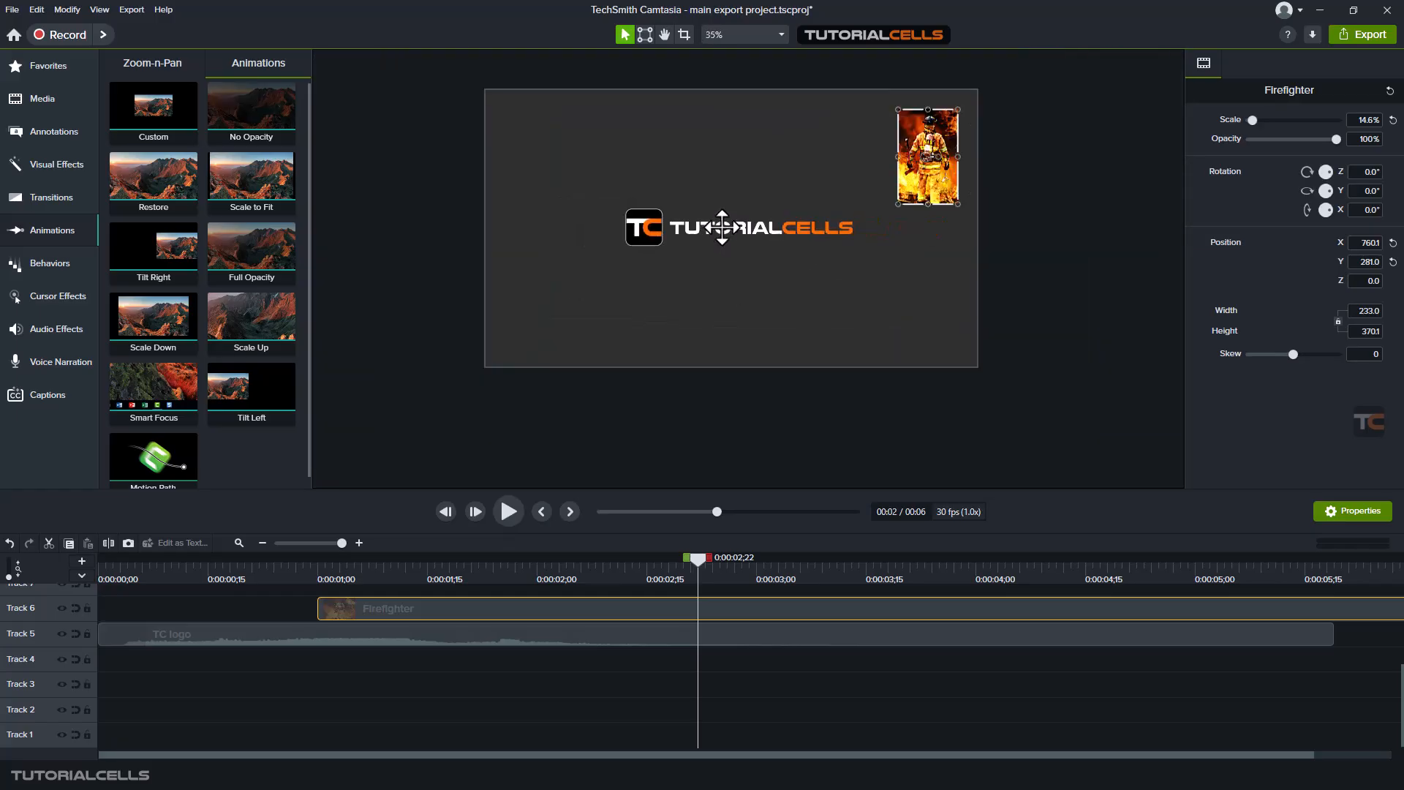
key(space)
drag(722, 246, 724, 275)
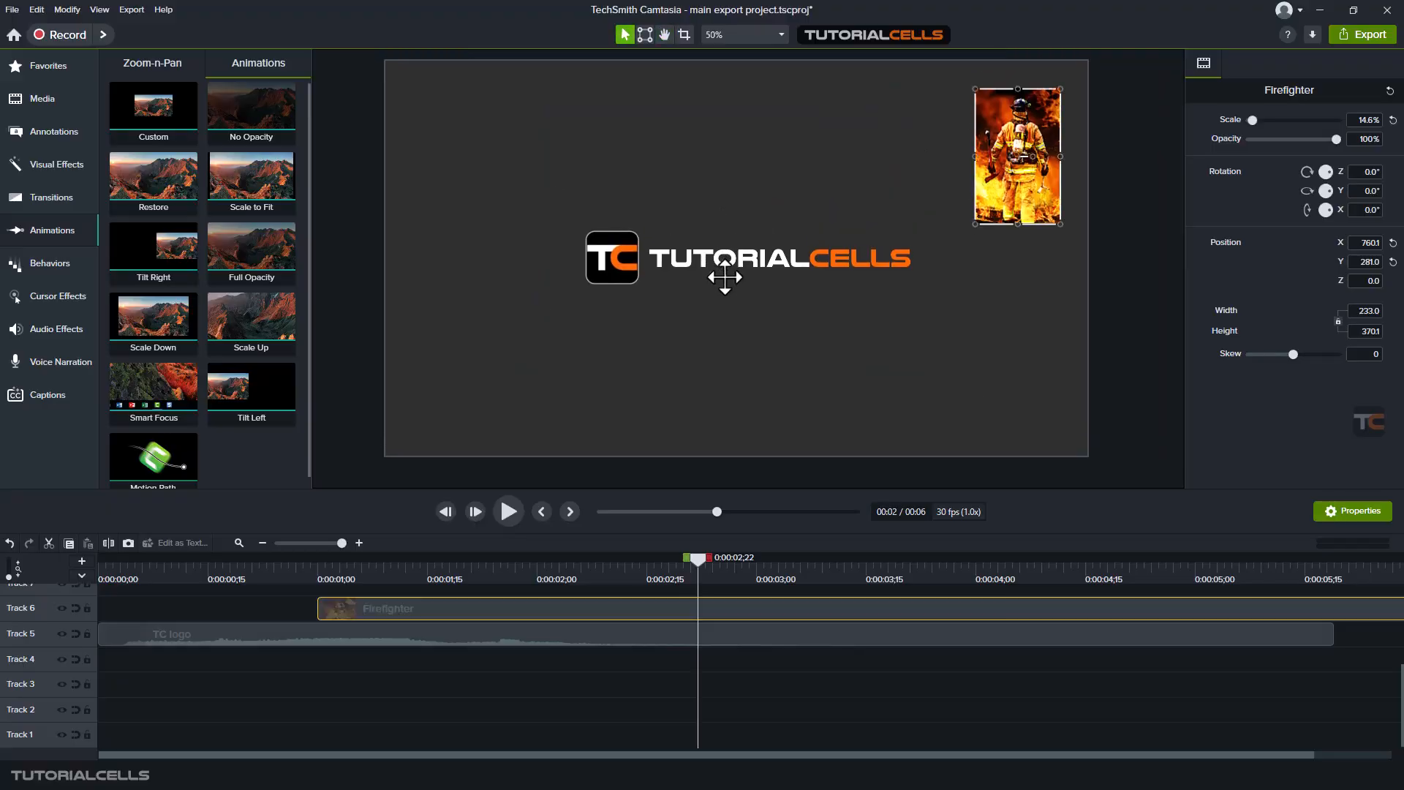
- Detach the canvas into a separate window, move that window aside and reattach the canvas
click(775, 35)
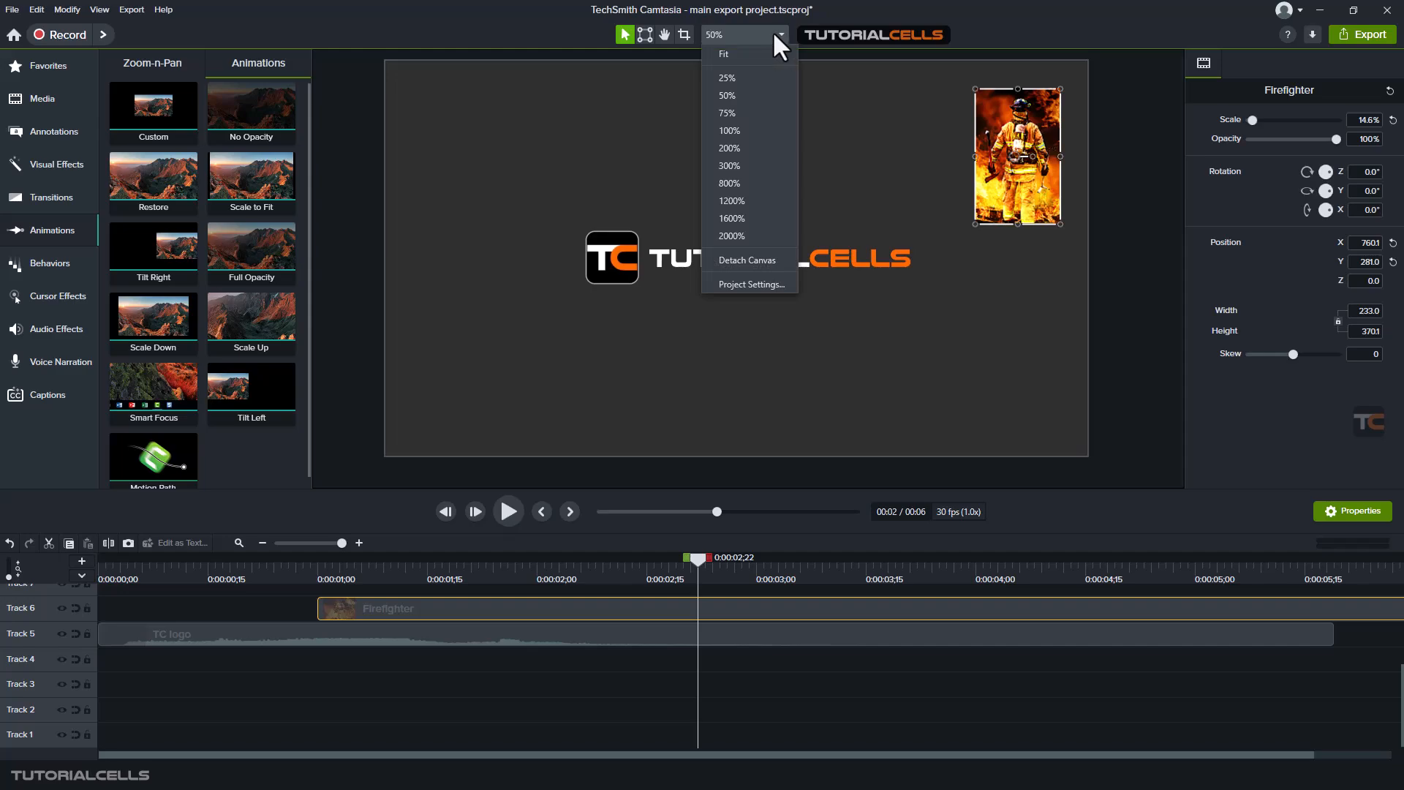
click(740, 259)
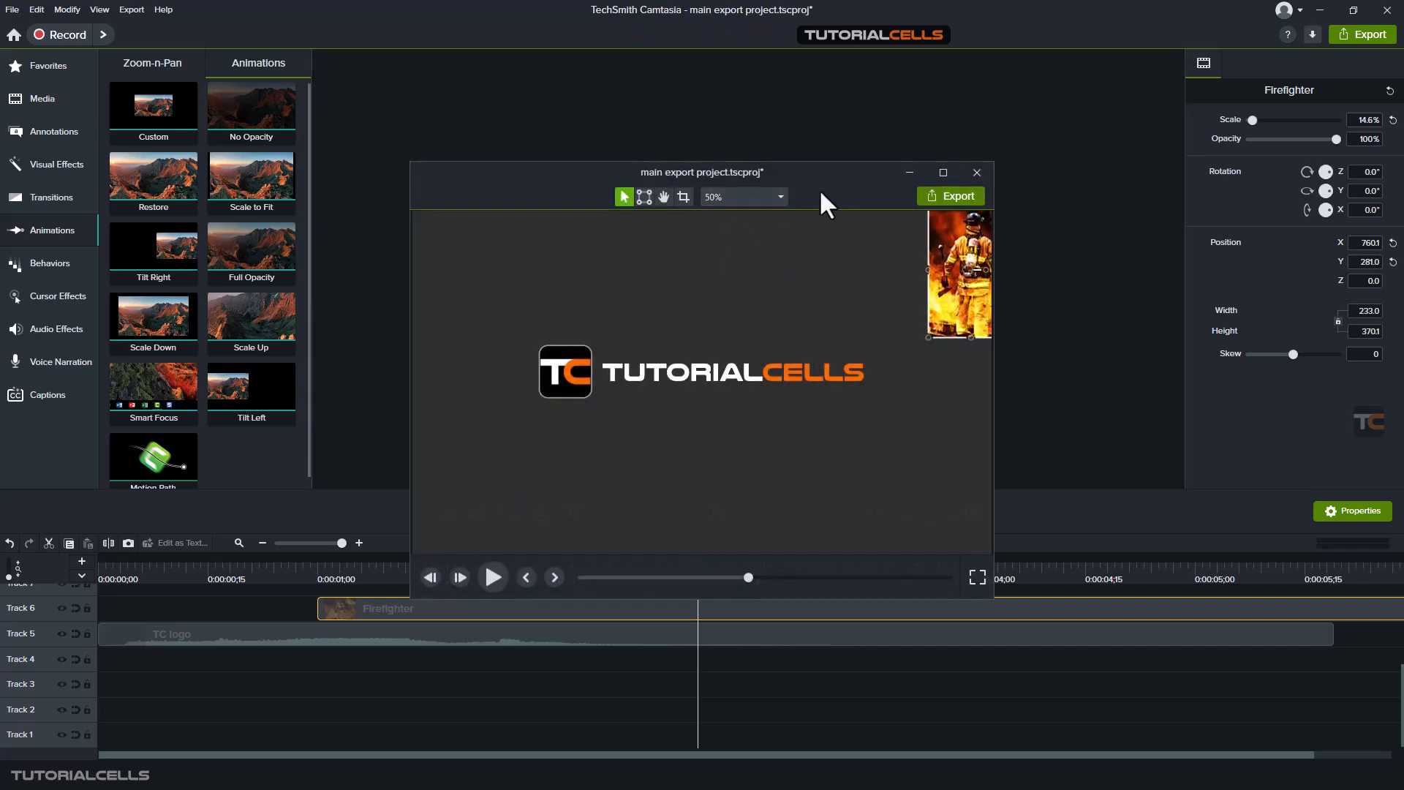
drag(838, 171, 1255, 146)
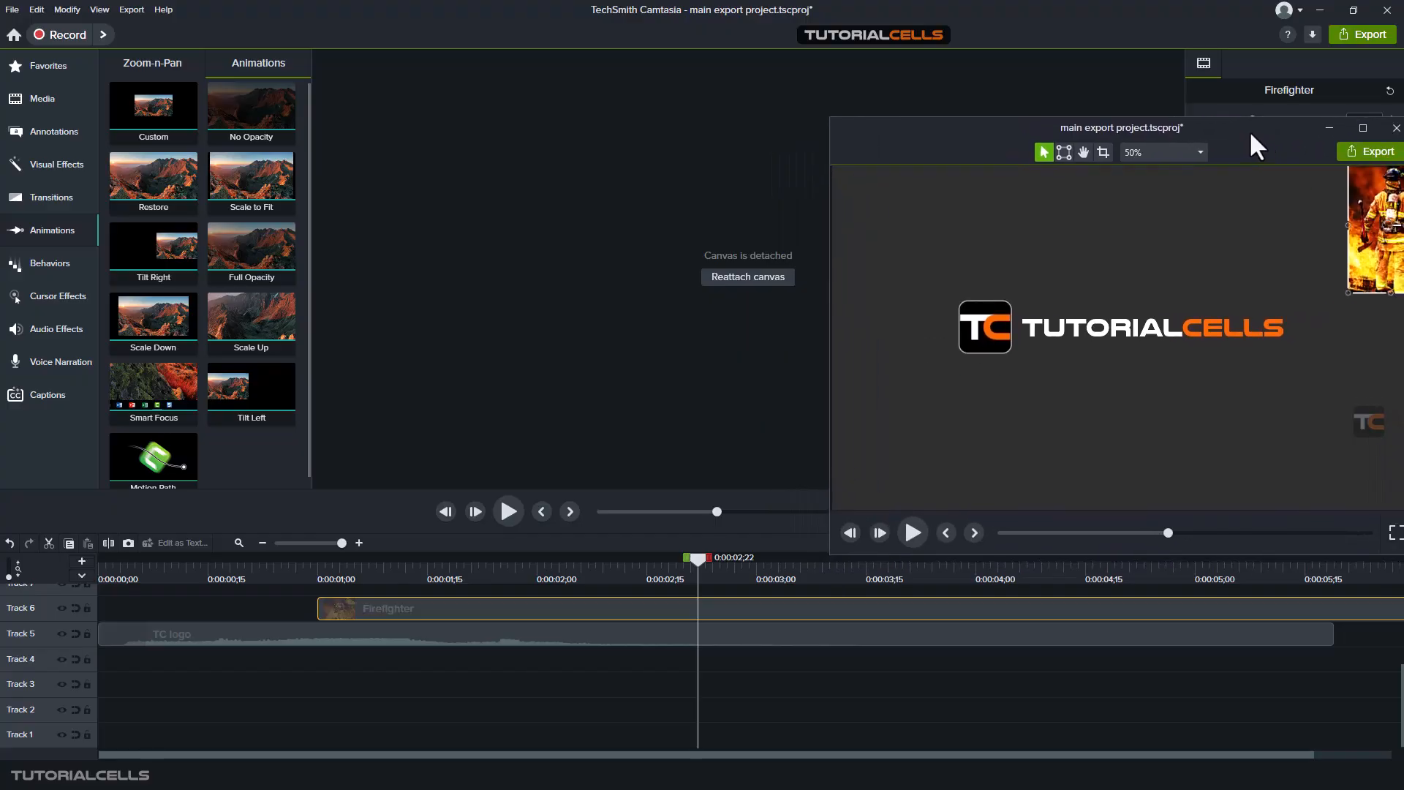
click(778, 278)
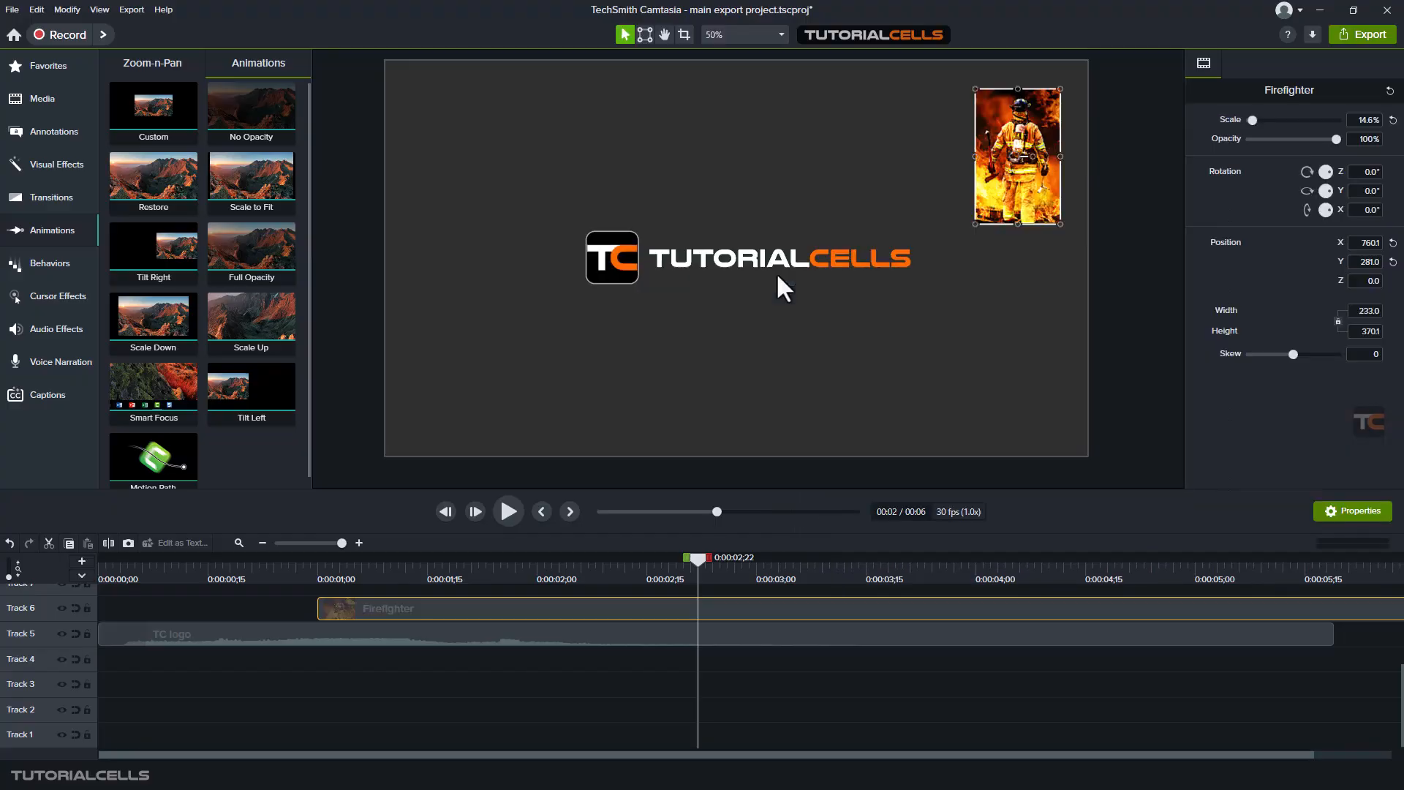
click(770, 38)
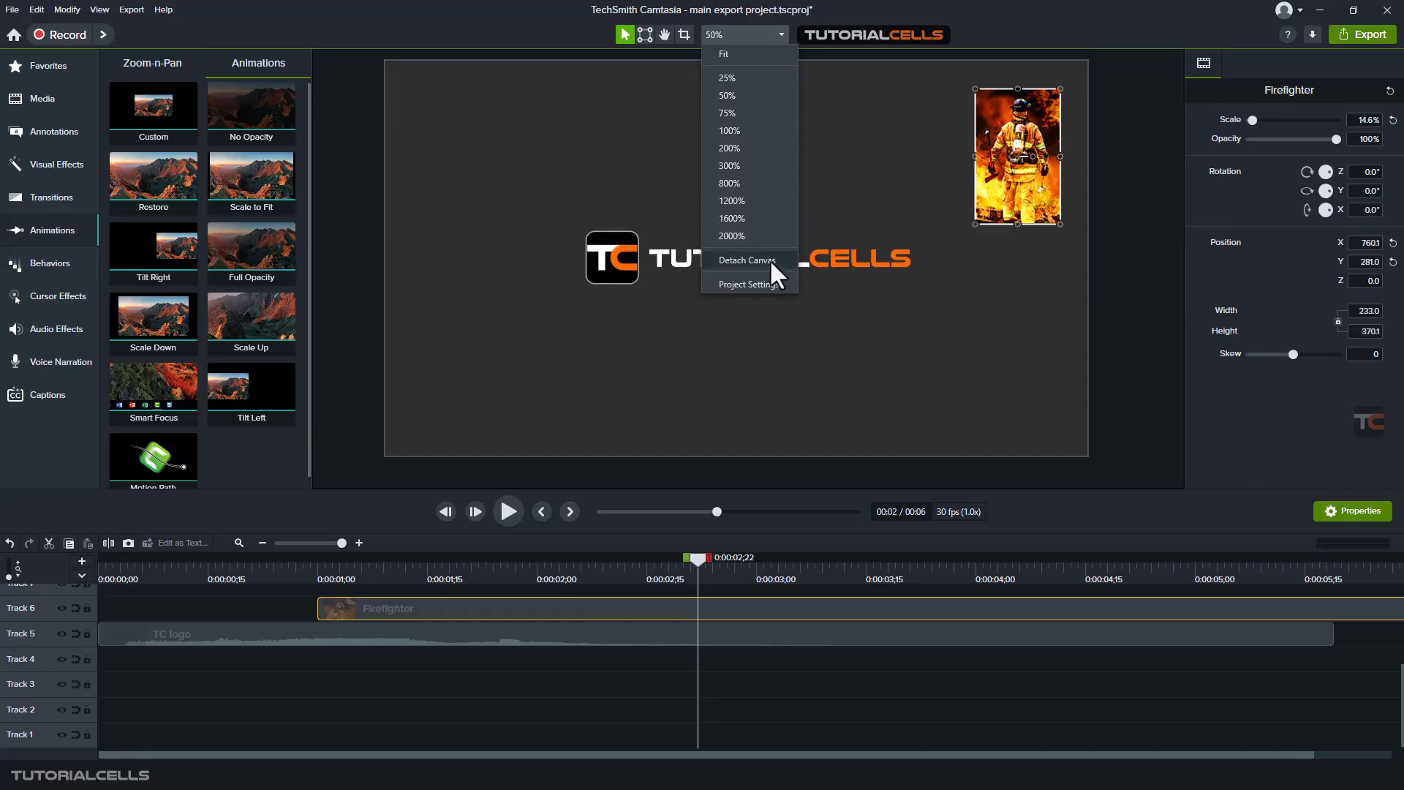
click(749, 285)
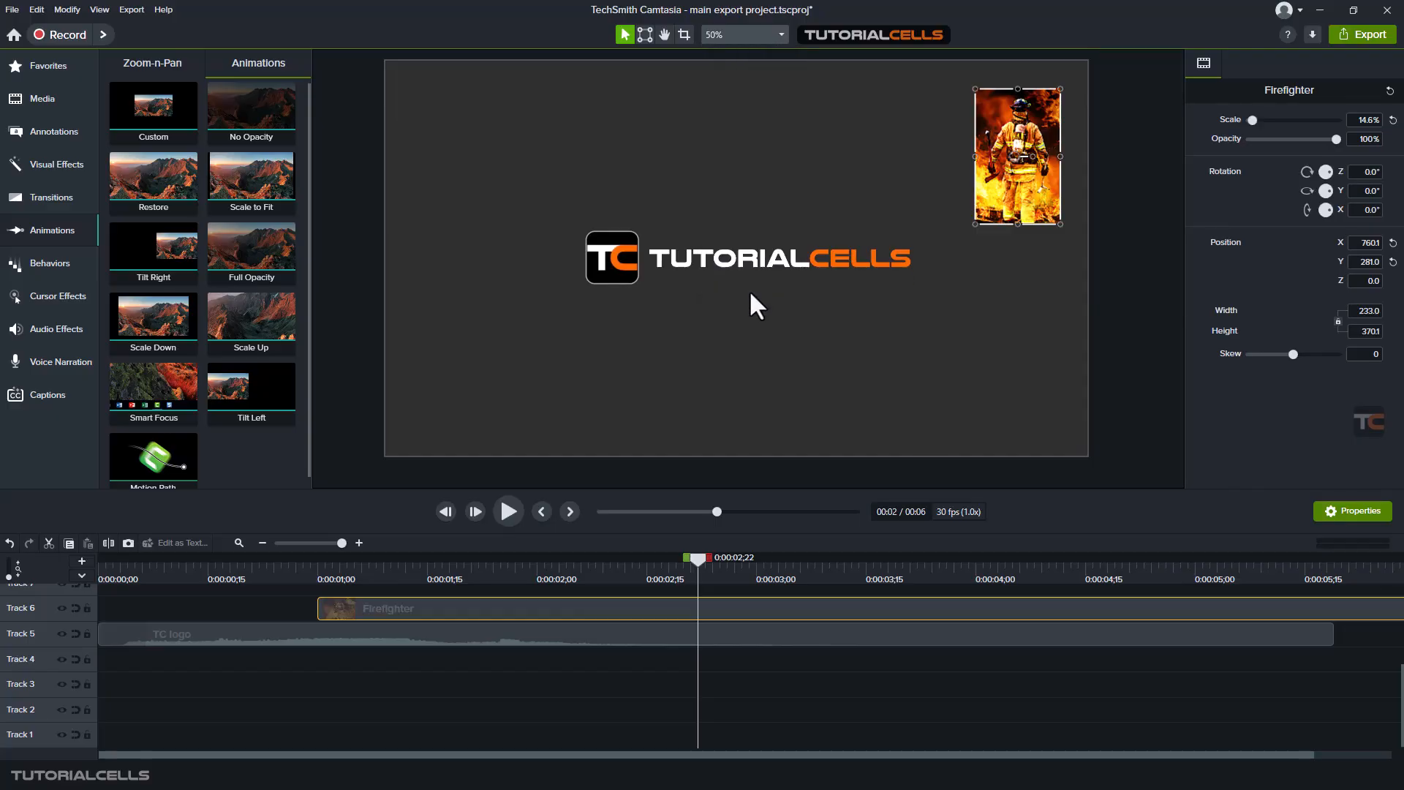
drag(701, 194, 658, 154)
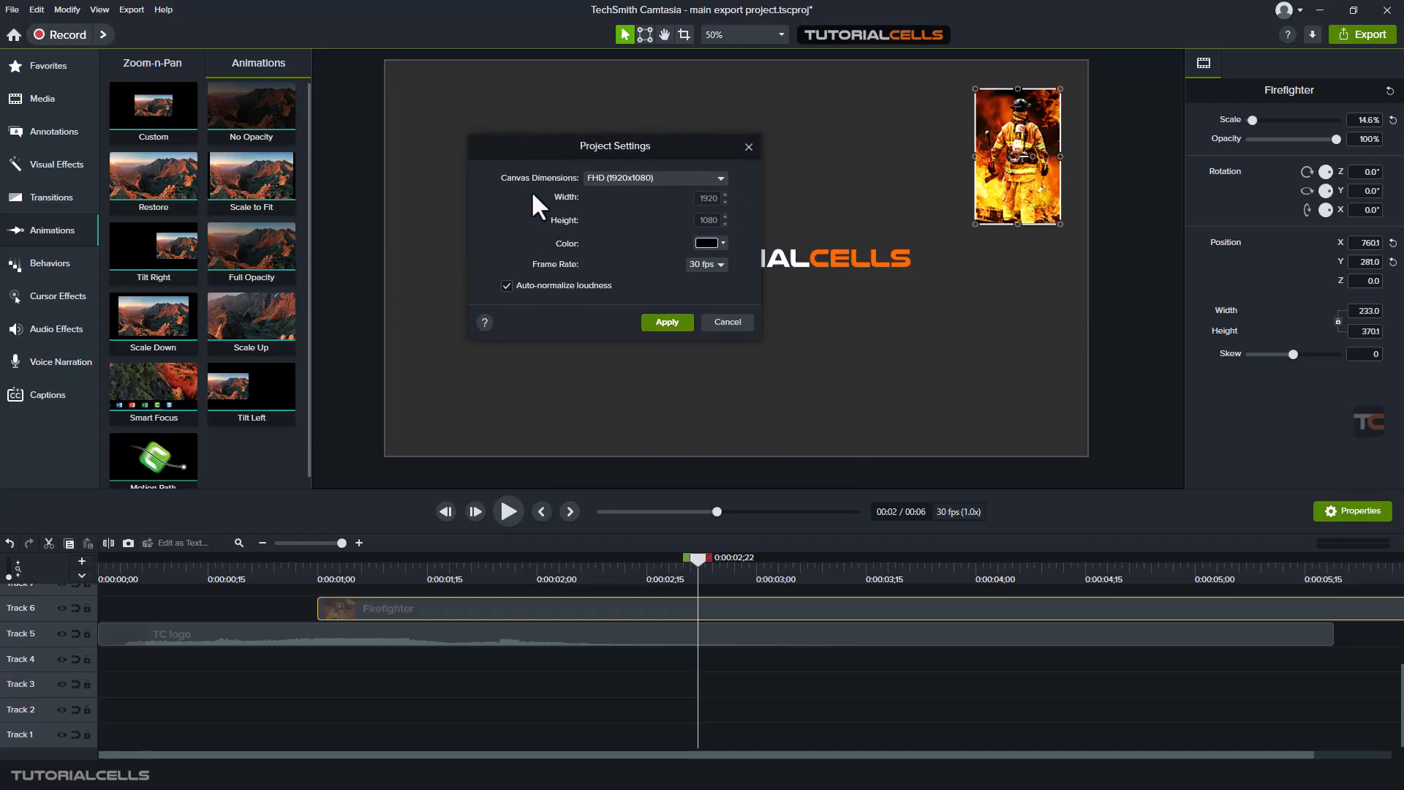
click(625, 179)
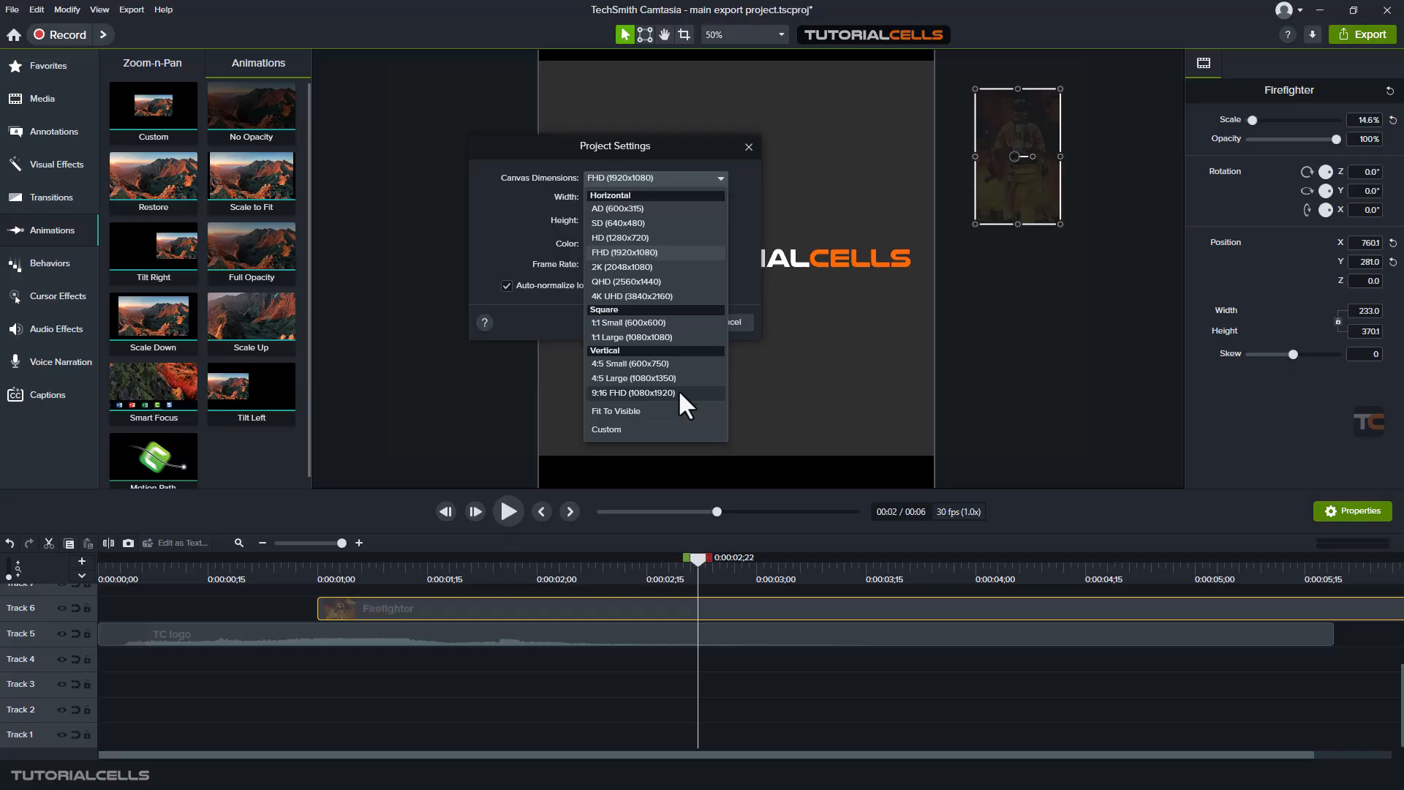
click(678, 389)
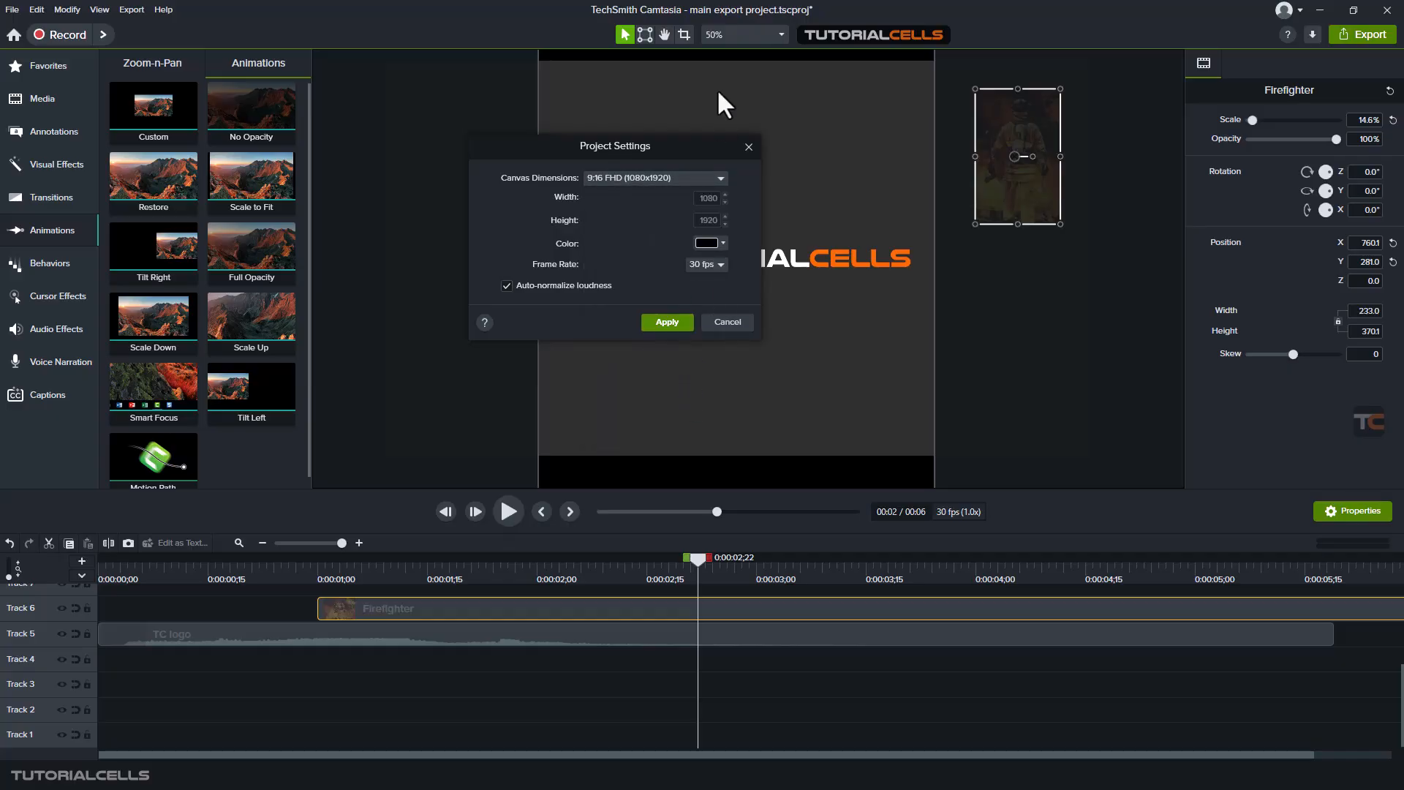
click(719, 322)
- Change the project's canvas dimensions to the vertical 9:16 FHD (1080x1920) preset and fit the canvas in the view
click(769, 32)
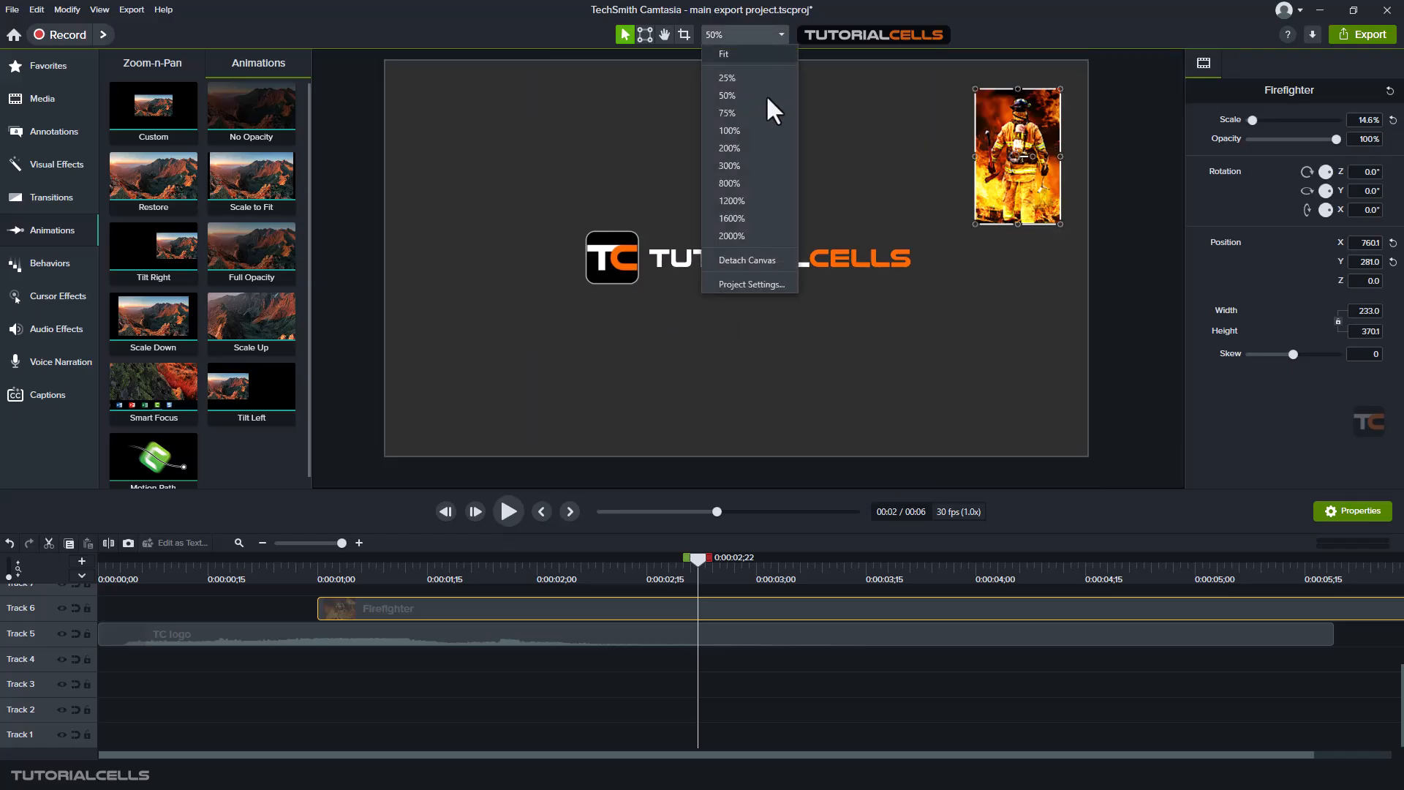
click(756, 284)
click(714, 321)
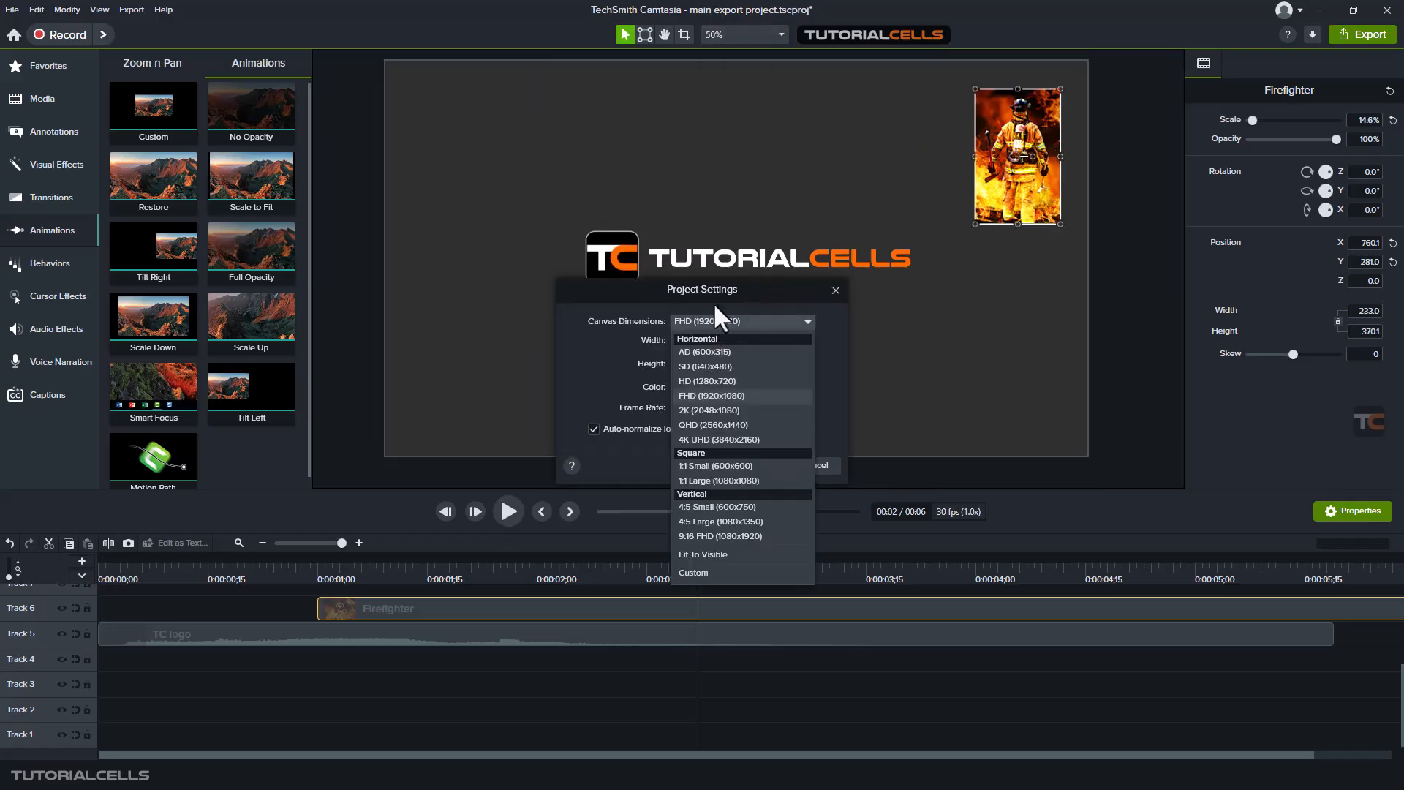
click(732, 289)
drag(722, 306, 638, 129)
click(651, 145)
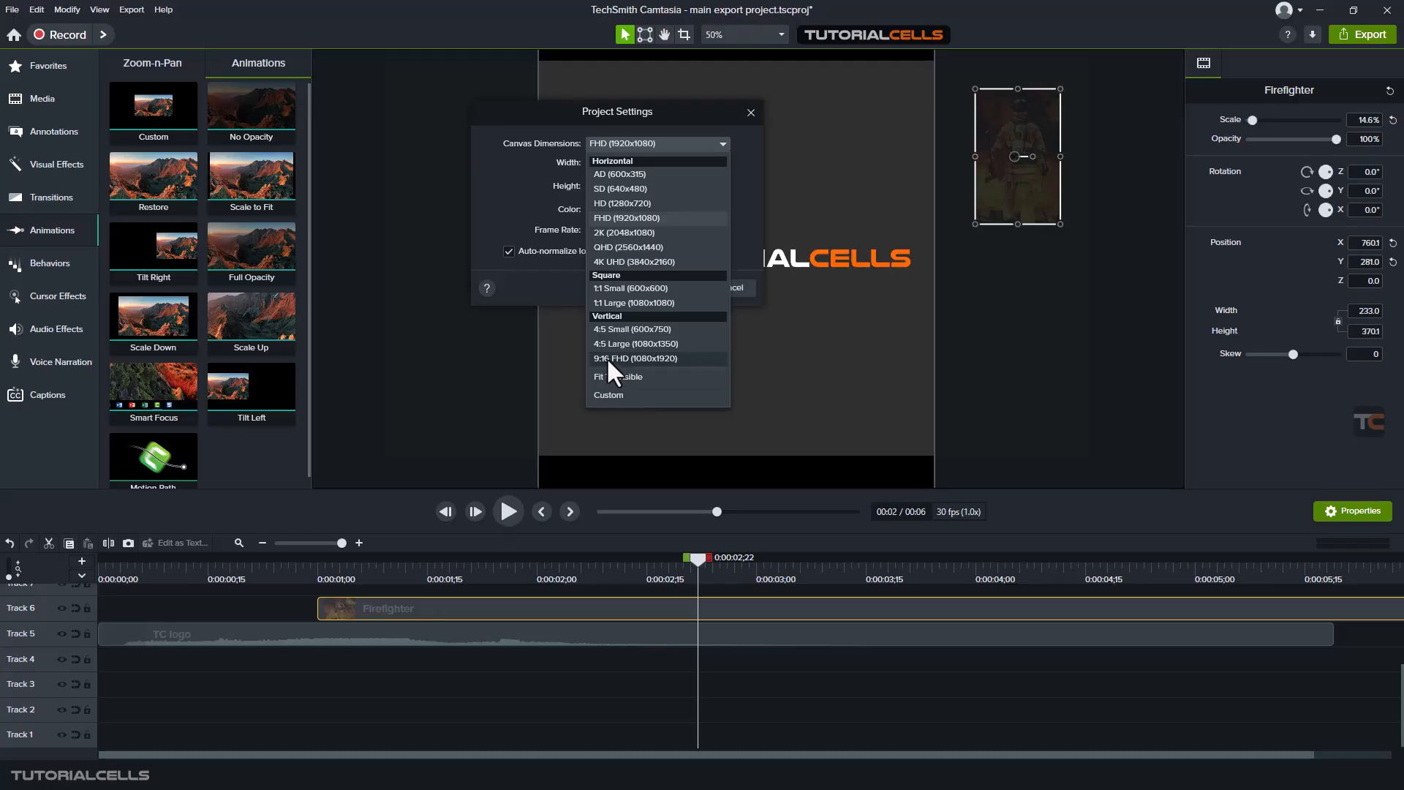
click(609, 358)
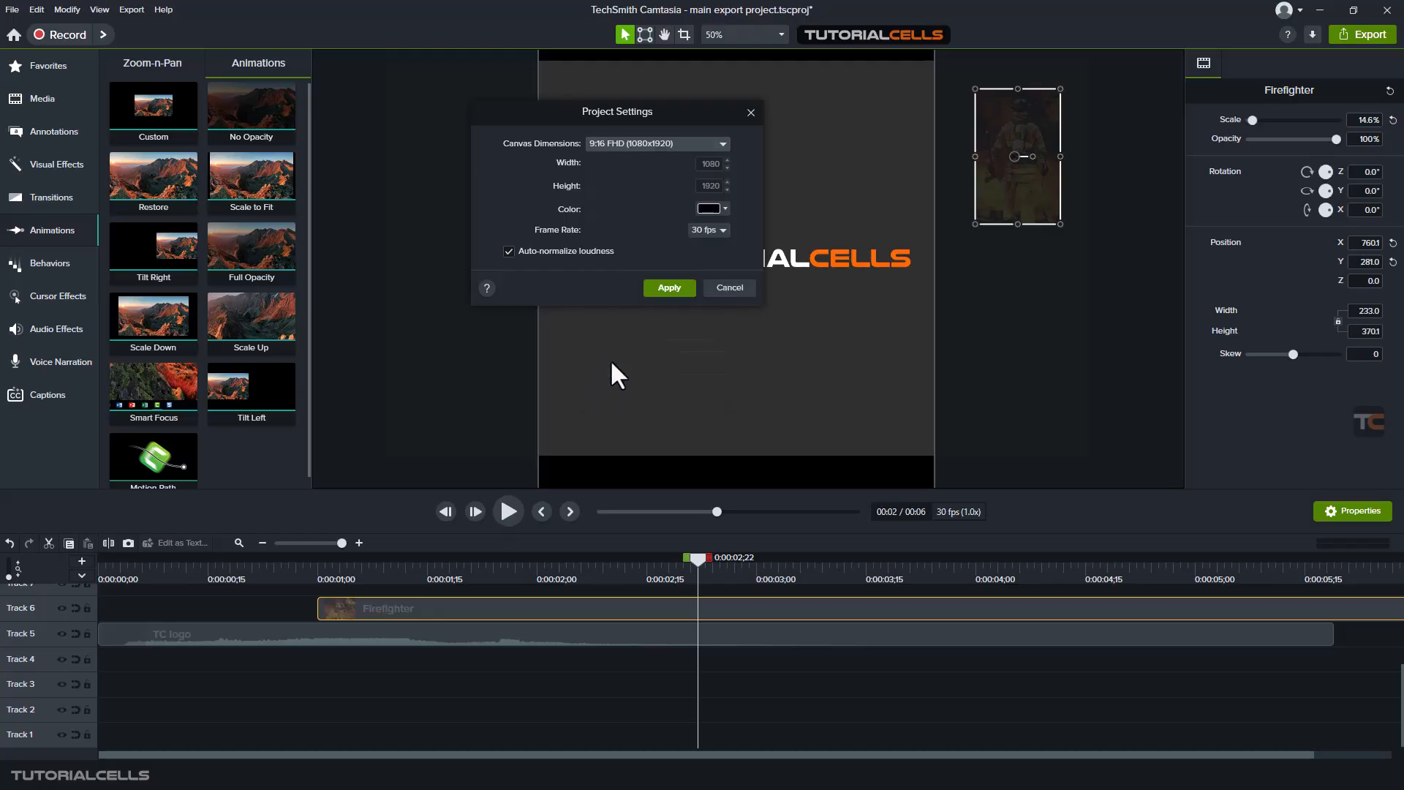
click(691, 289)
click(762, 37)
click(748, 51)
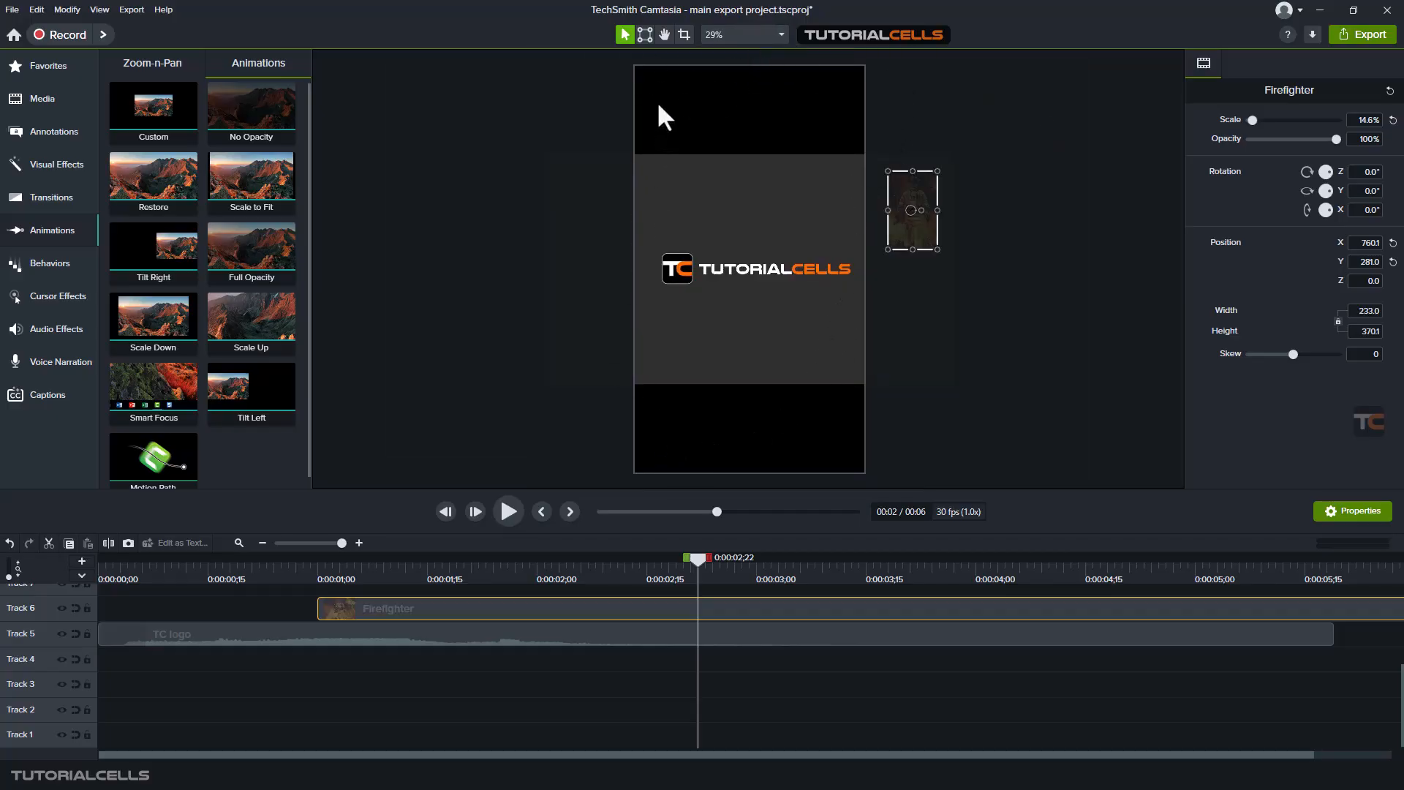
- Move the Firefighter image inside the vertical canvas above the logo, to X 414.5, Y 355.0
click(593, 114)
click(911, 219)
drag(921, 232, 846, 219)
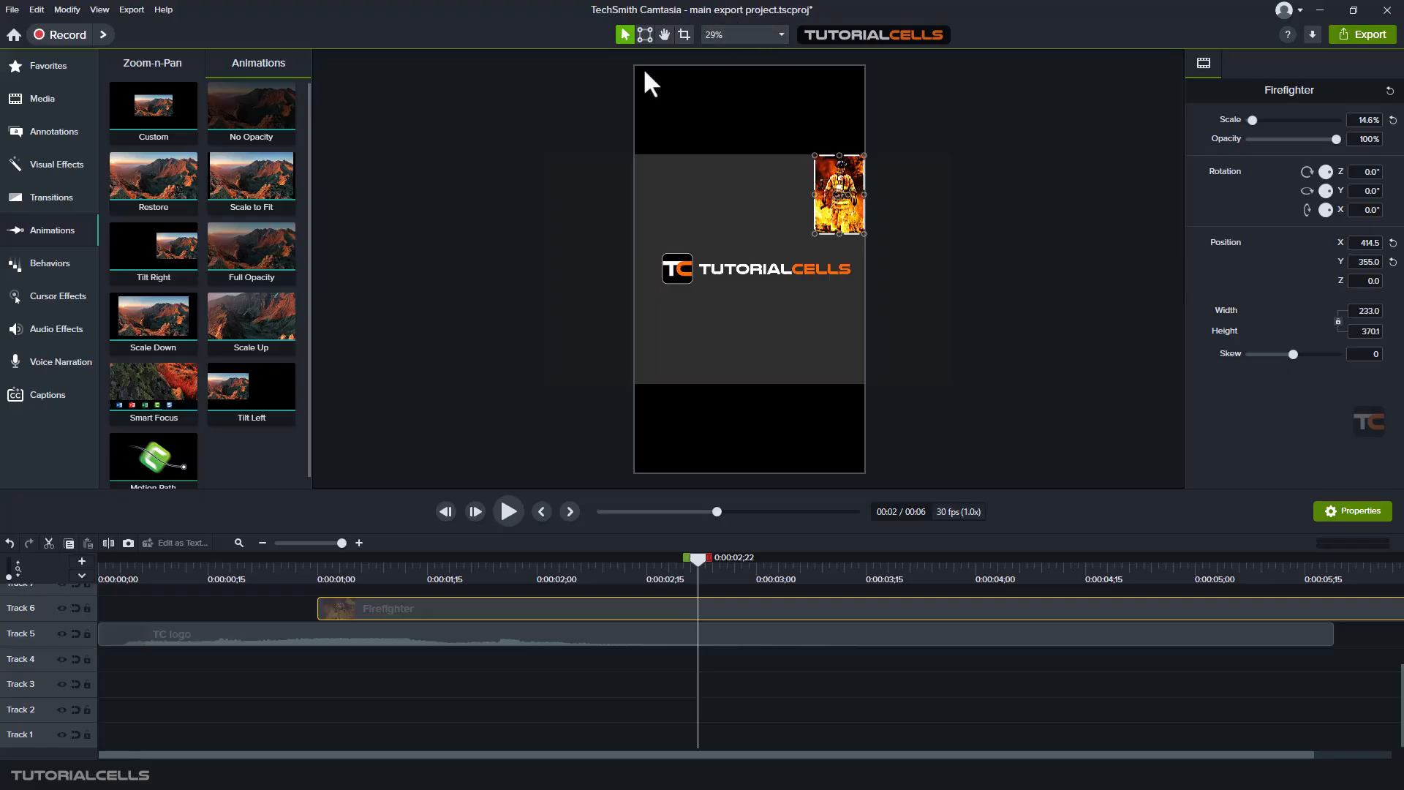
- Set the canvas dimensions in the project settings to the horizontal FHD (1920x1080) preset
click(714, 33)
click(754, 284)
click(754, 322)
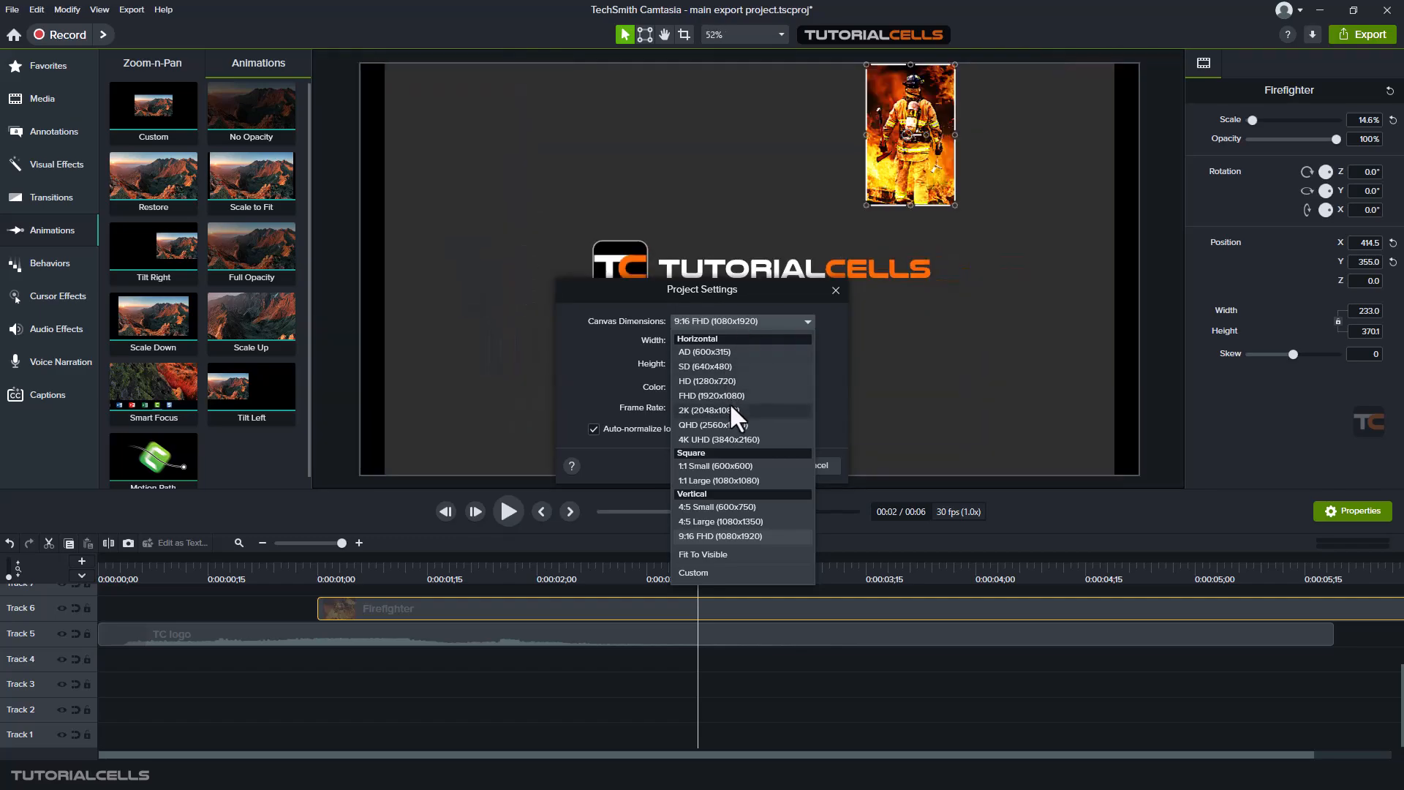
click(730, 397)
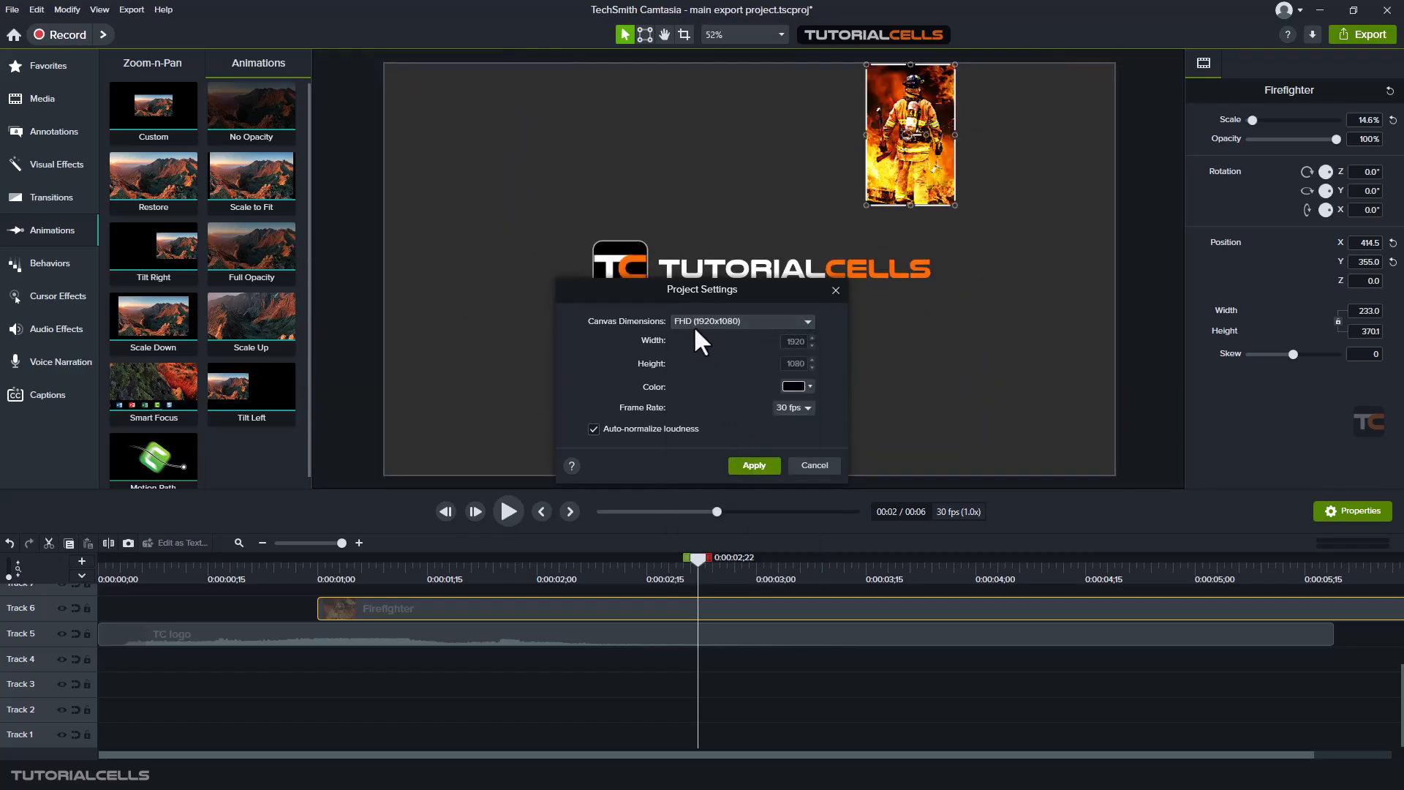
drag(693, 291, 576, 161)
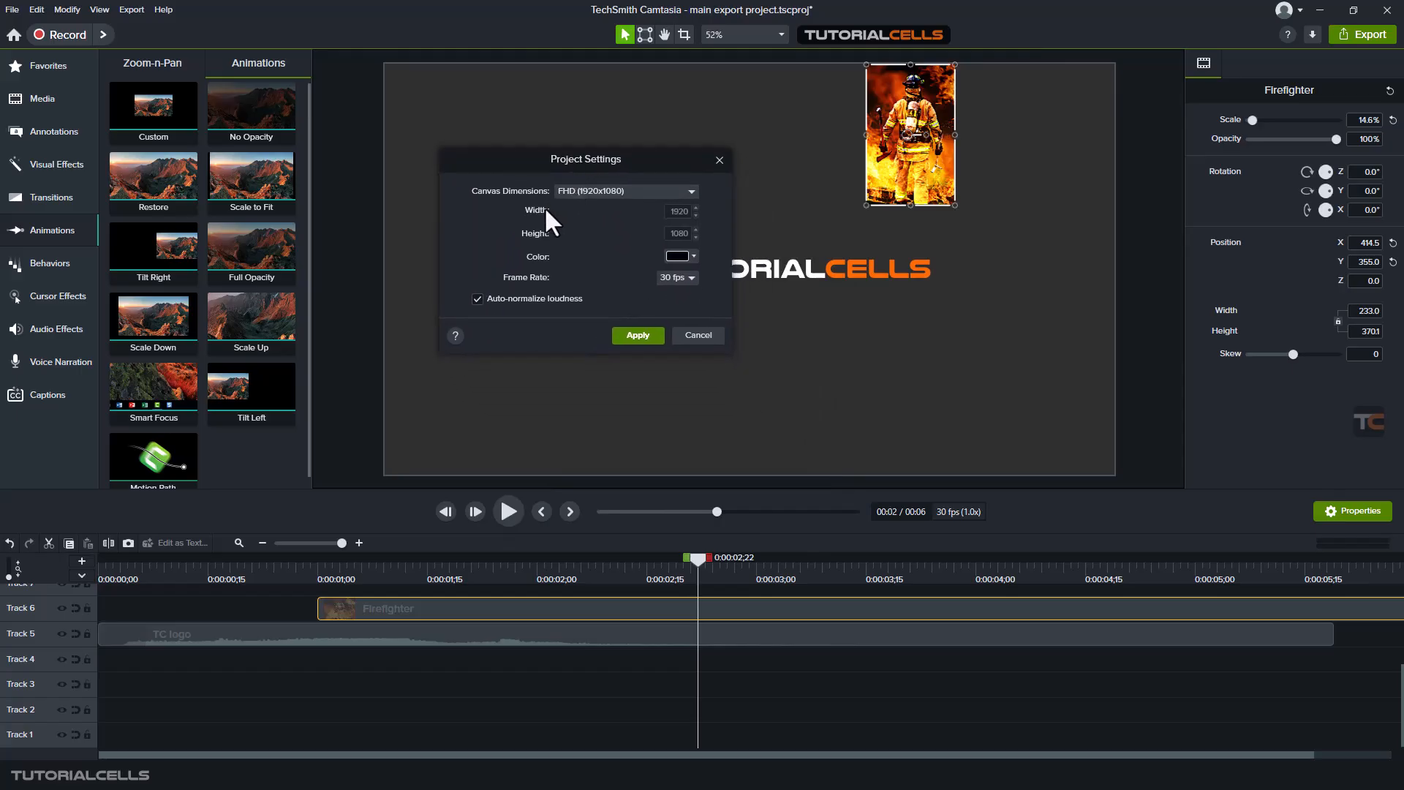
- Review the canvas dimension presets and choose Custom with a width of 1920 and a height of 1080
click(564, 190)
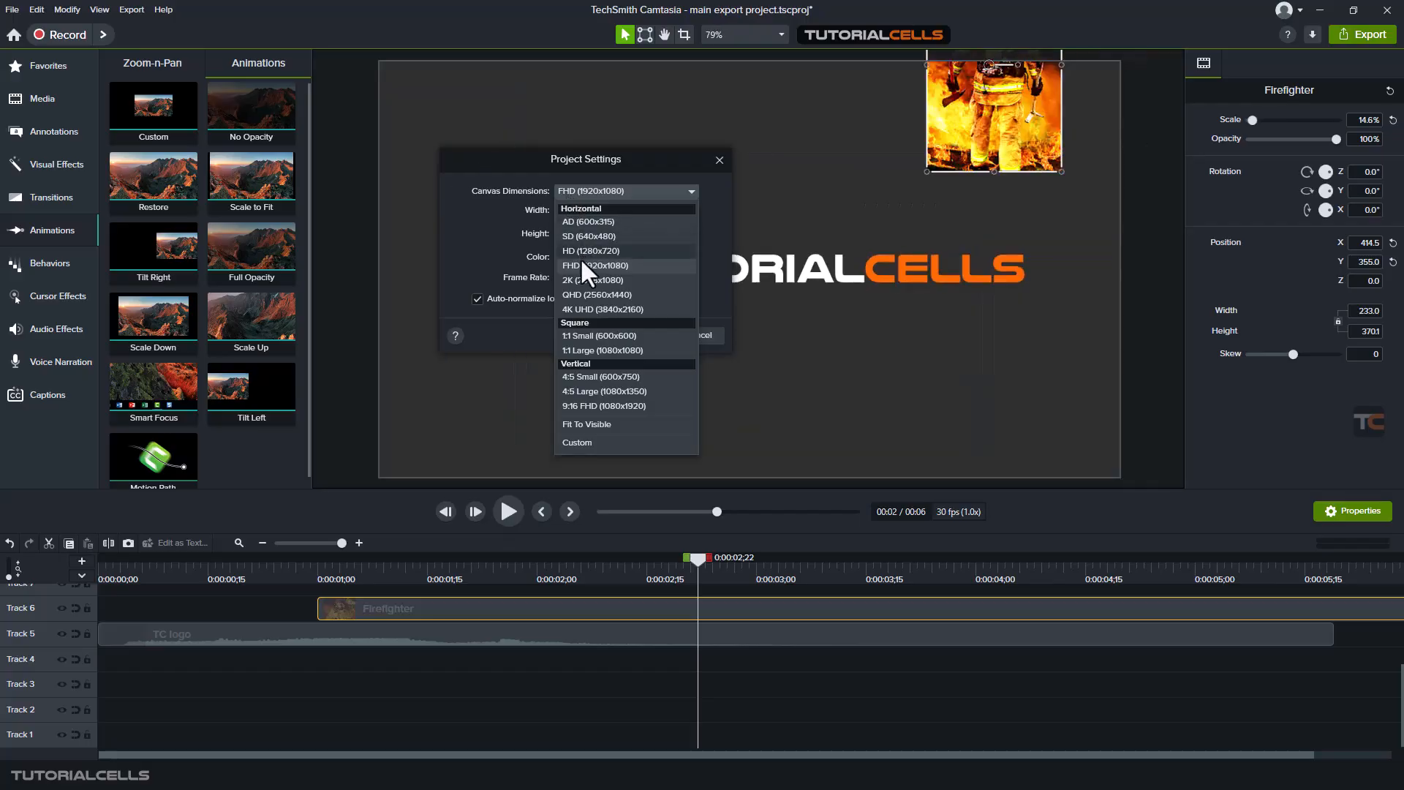
click(491, 218)
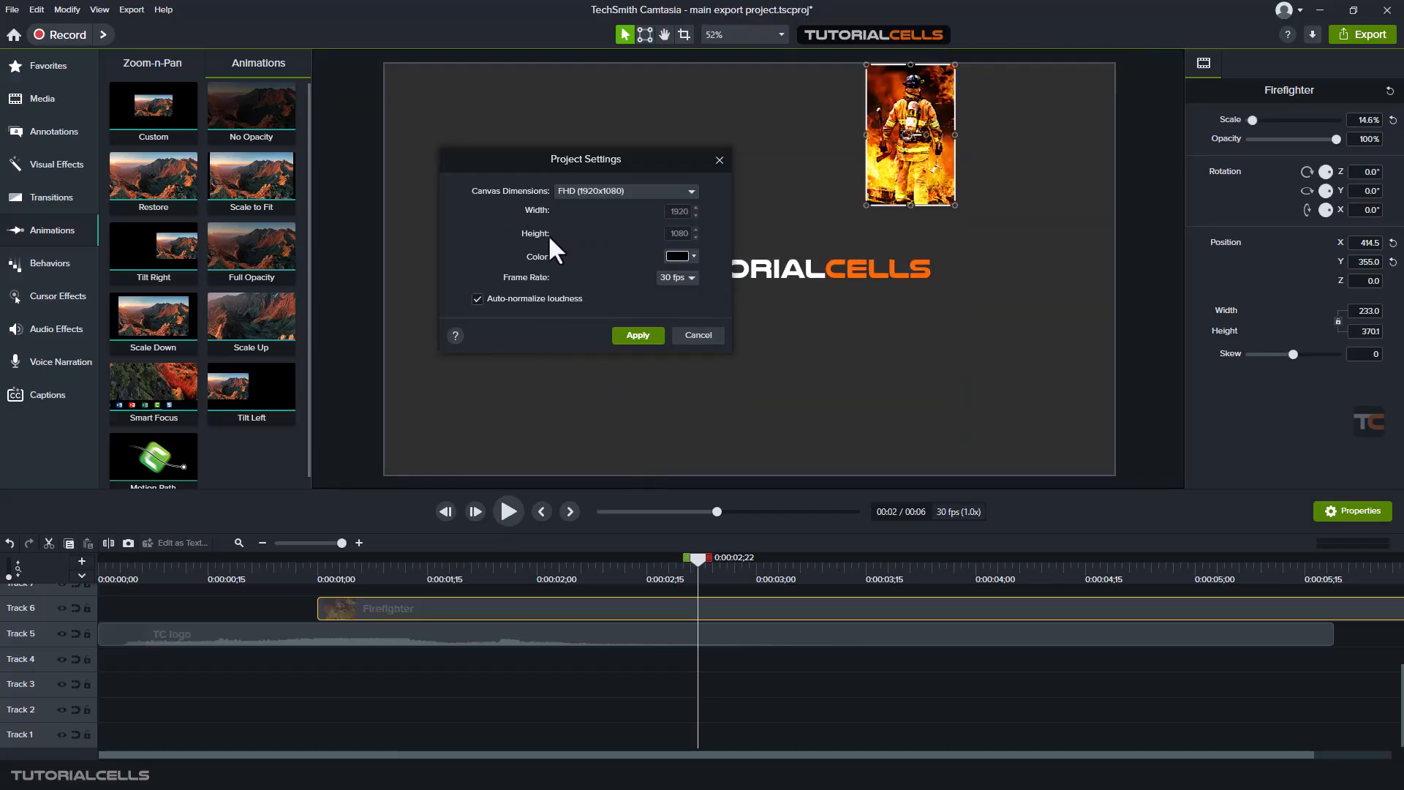
click(652, 190)
click(577, 443)
click(680, 235)
click(612, 237)
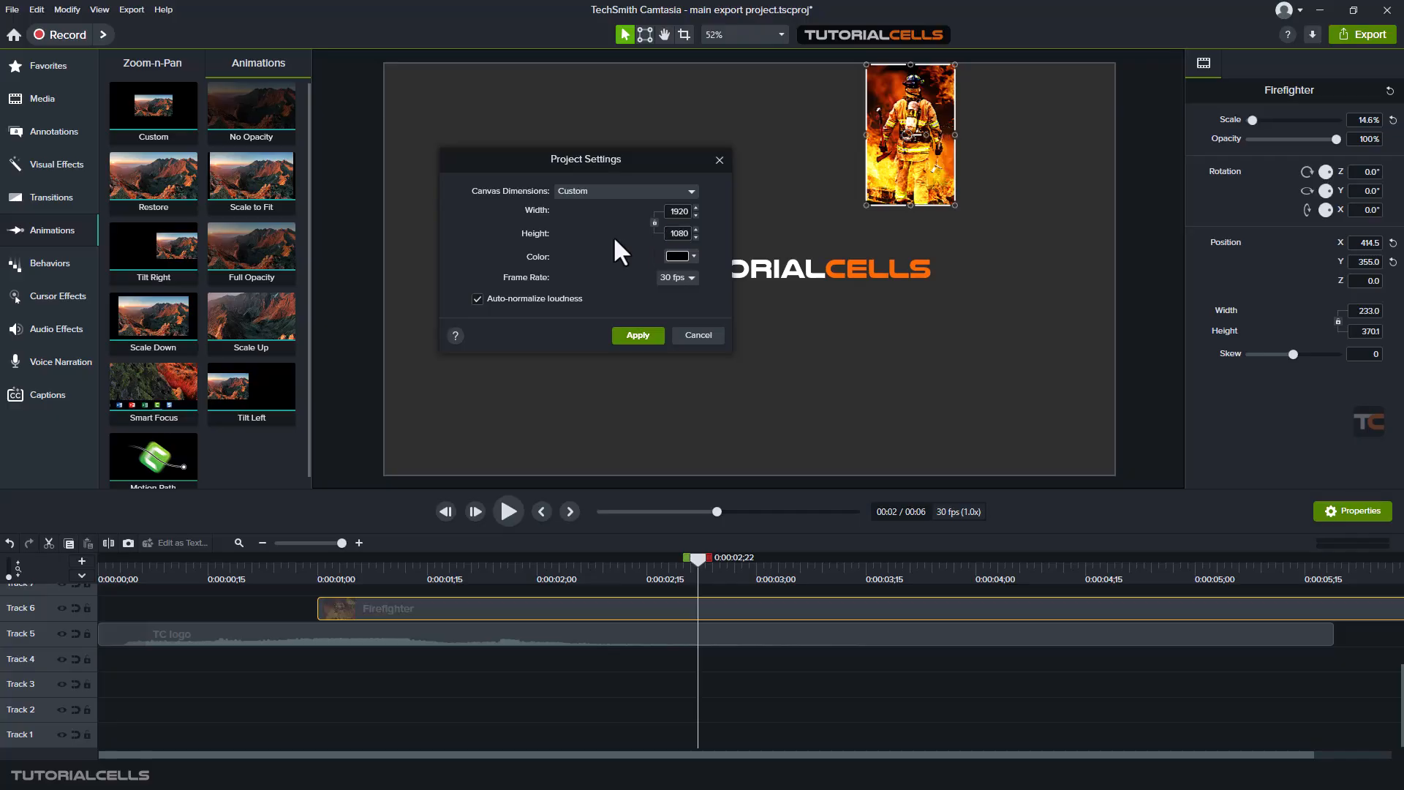
- Set the canvas background color to light red #F26565 and apply the project settings
click(690, 259)
drag(667, 335, 671, 324)
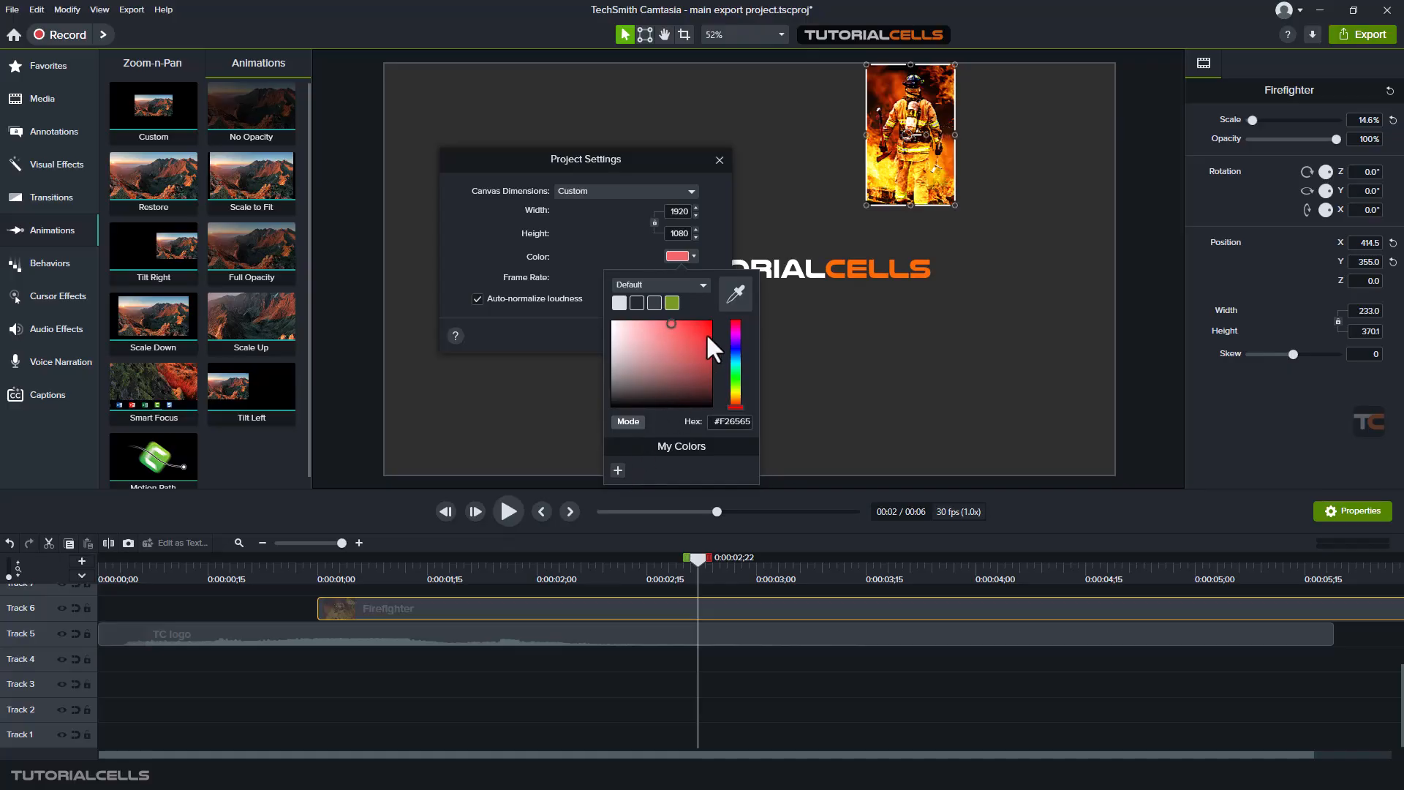
click(521, 323)
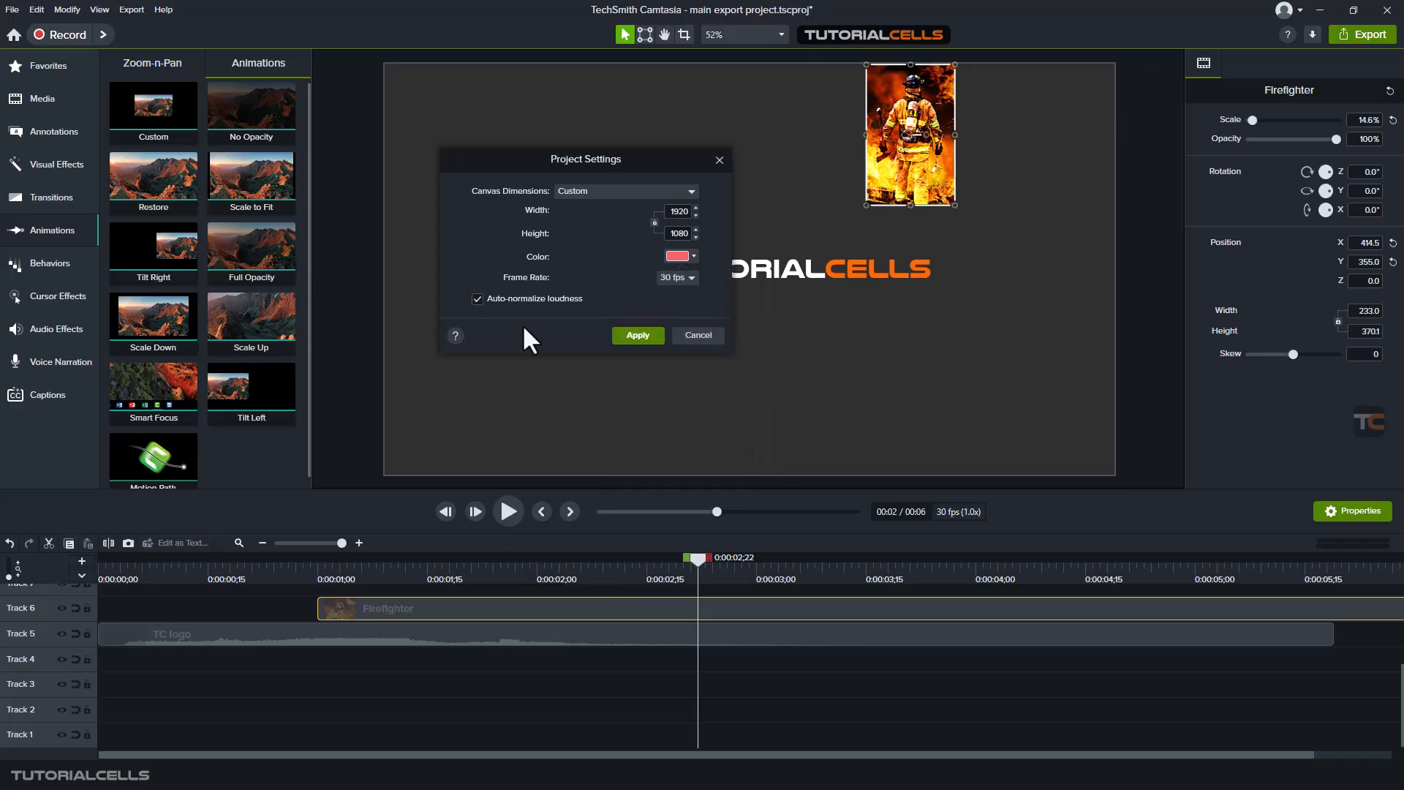
click(633, 338)
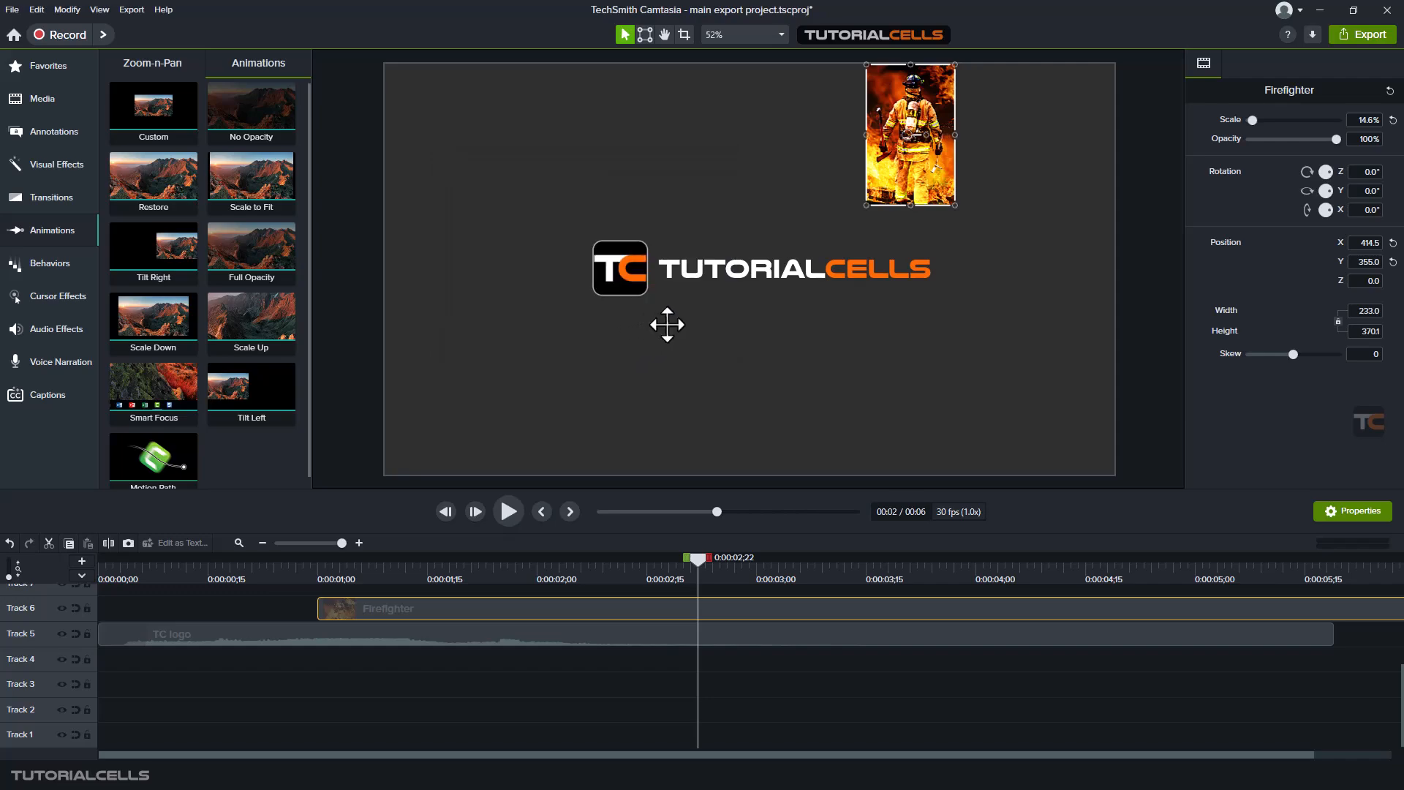
- Move the TC logo clip to X 207.7, Y 219.2 to uncover part of the canvas background
click(598, 326)
drag(599, 326, 638, 249)
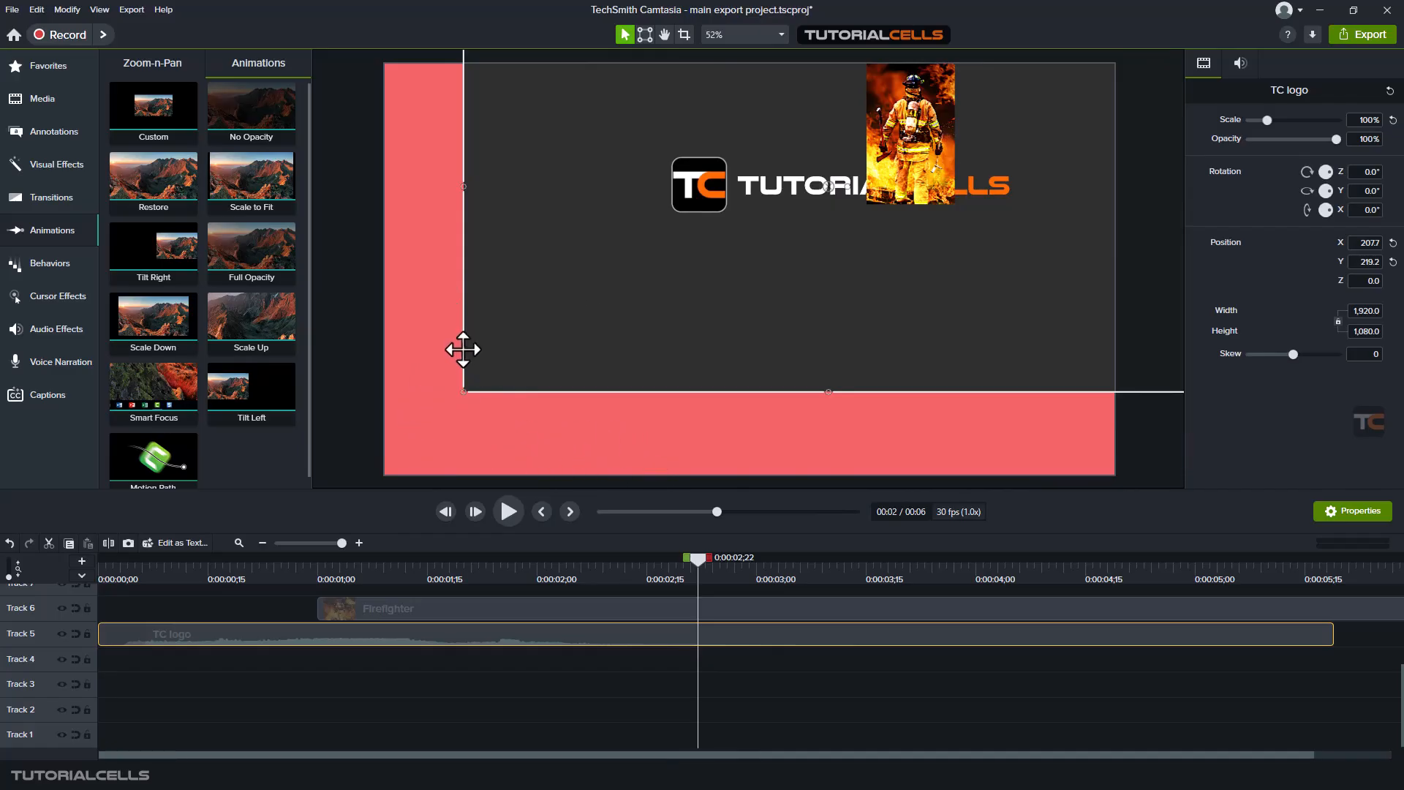
- Return the TC logo clip to X 0.0, Y 0.0 and set the canvas background color to black #000000 in the project settings
drag(533, 322, 458, 398)
click(736, 33)
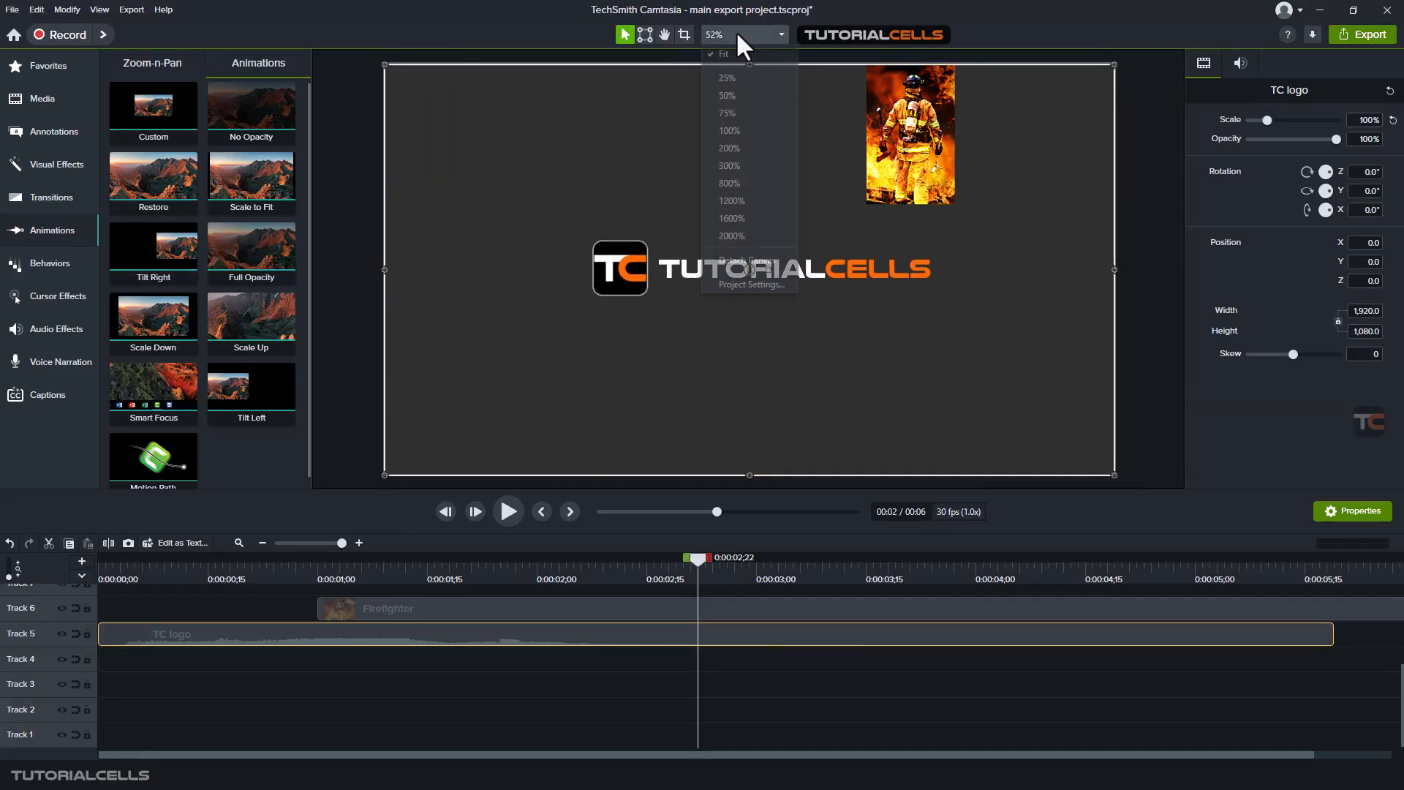
click(727, 284)
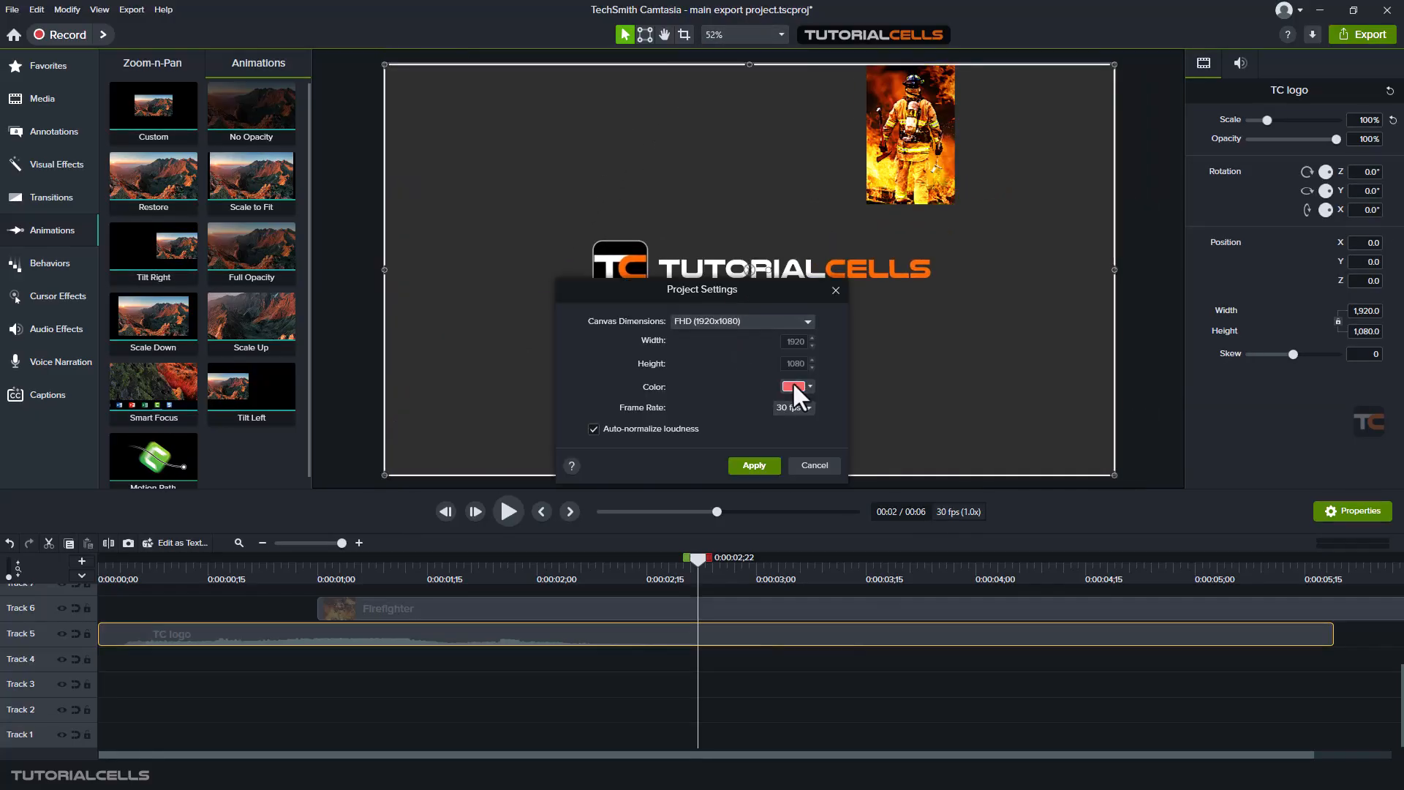
click(793, 384)
drag(793, 442, 920, 577)
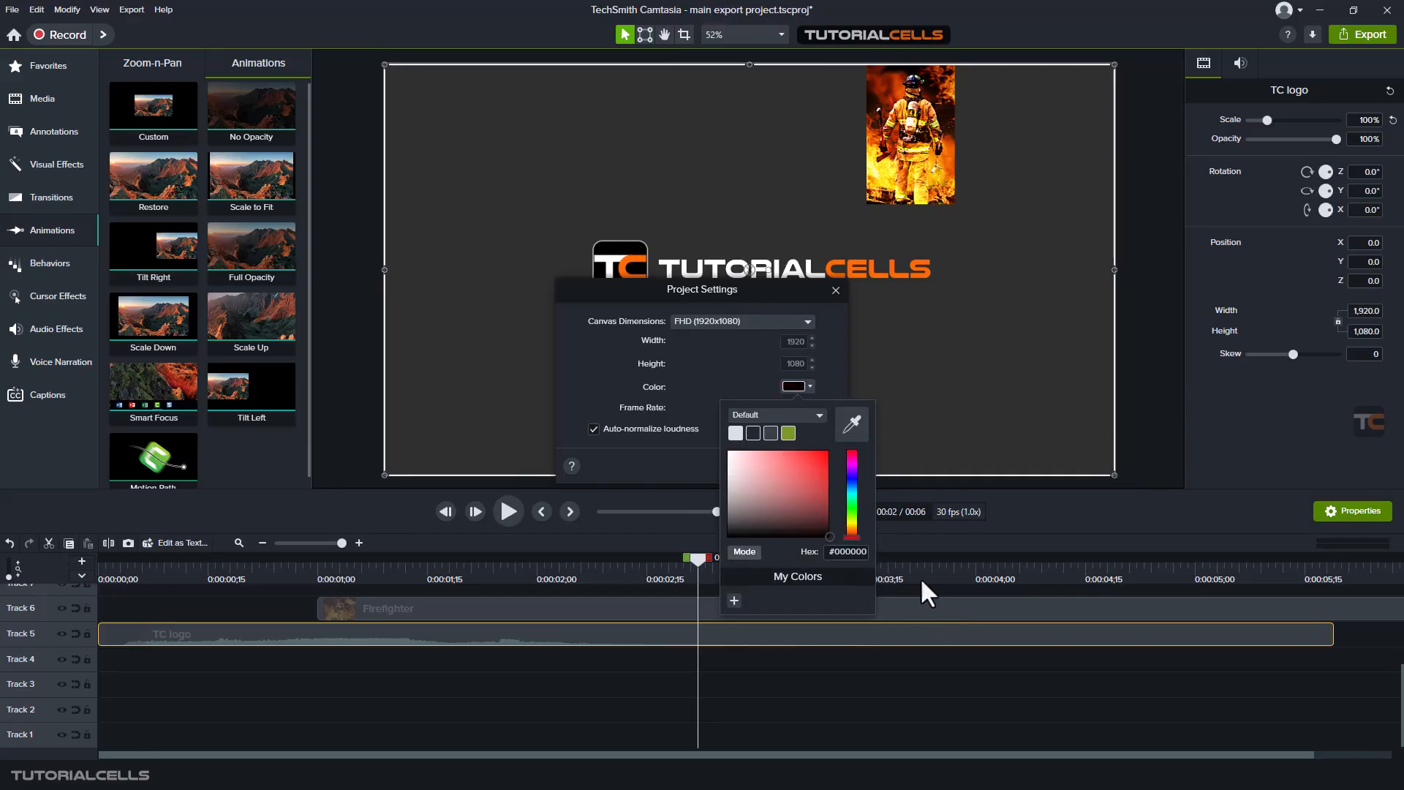
click(673, 472)
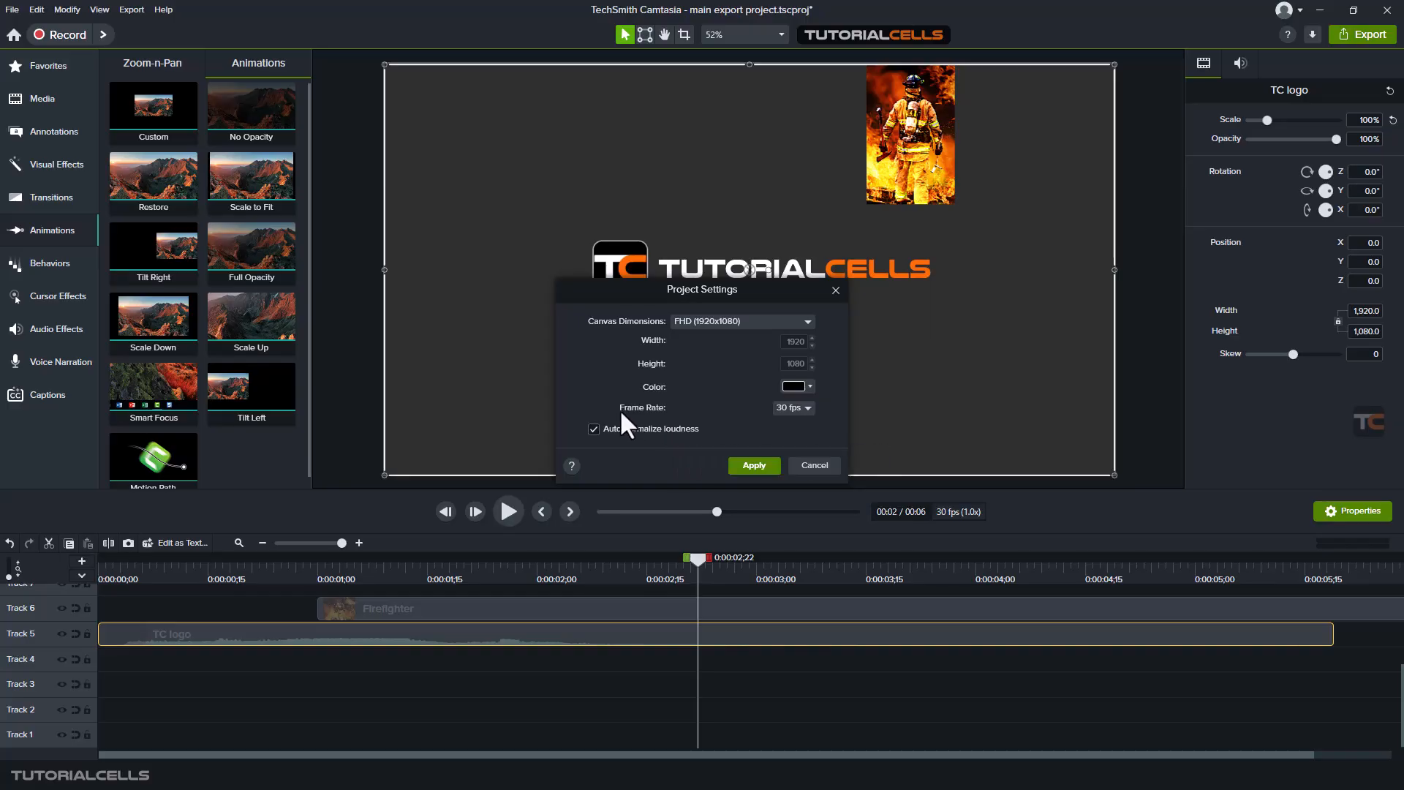
- Review the frame rate options, choose 30 fps, and apply the project settings, leaving no clip selected
click(793, 409)
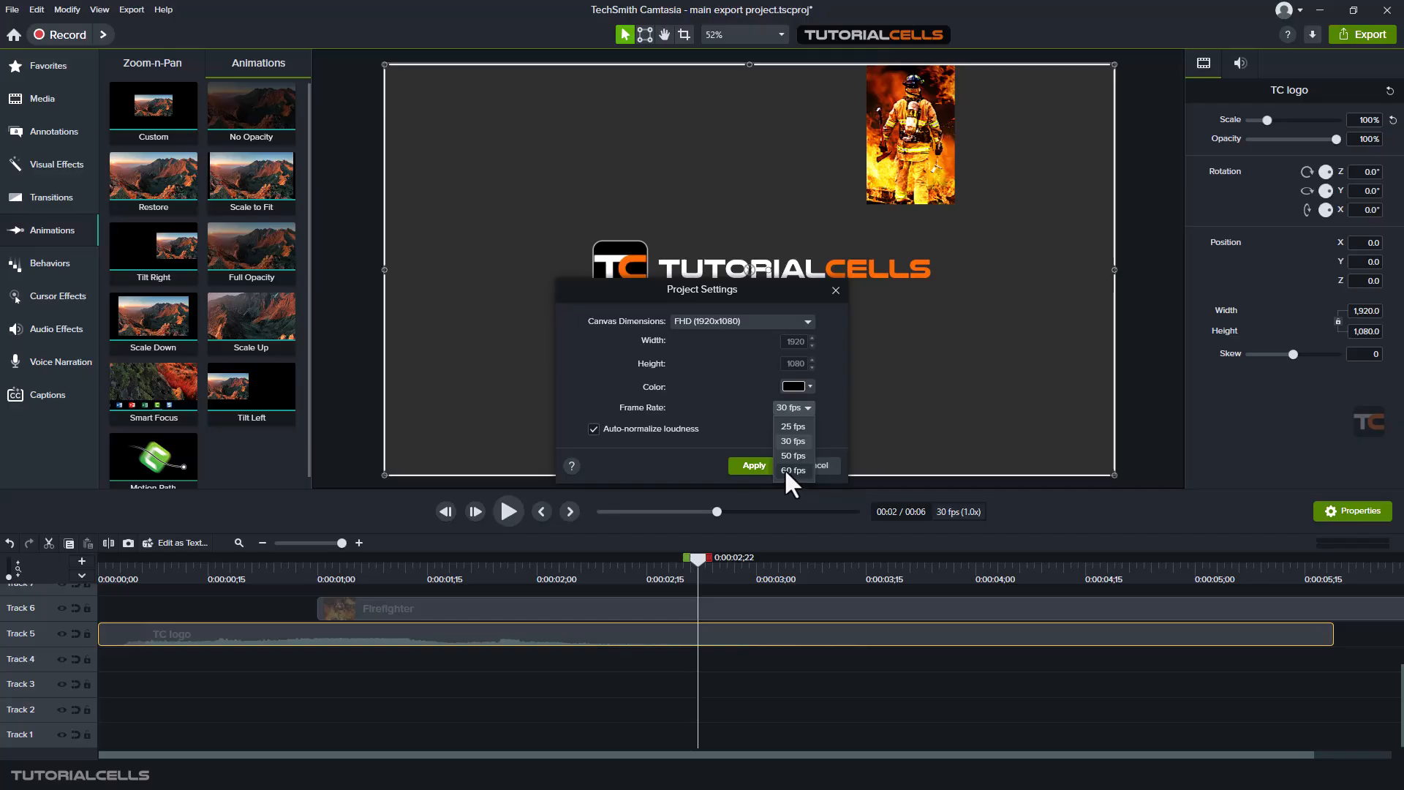
click(722, 414)
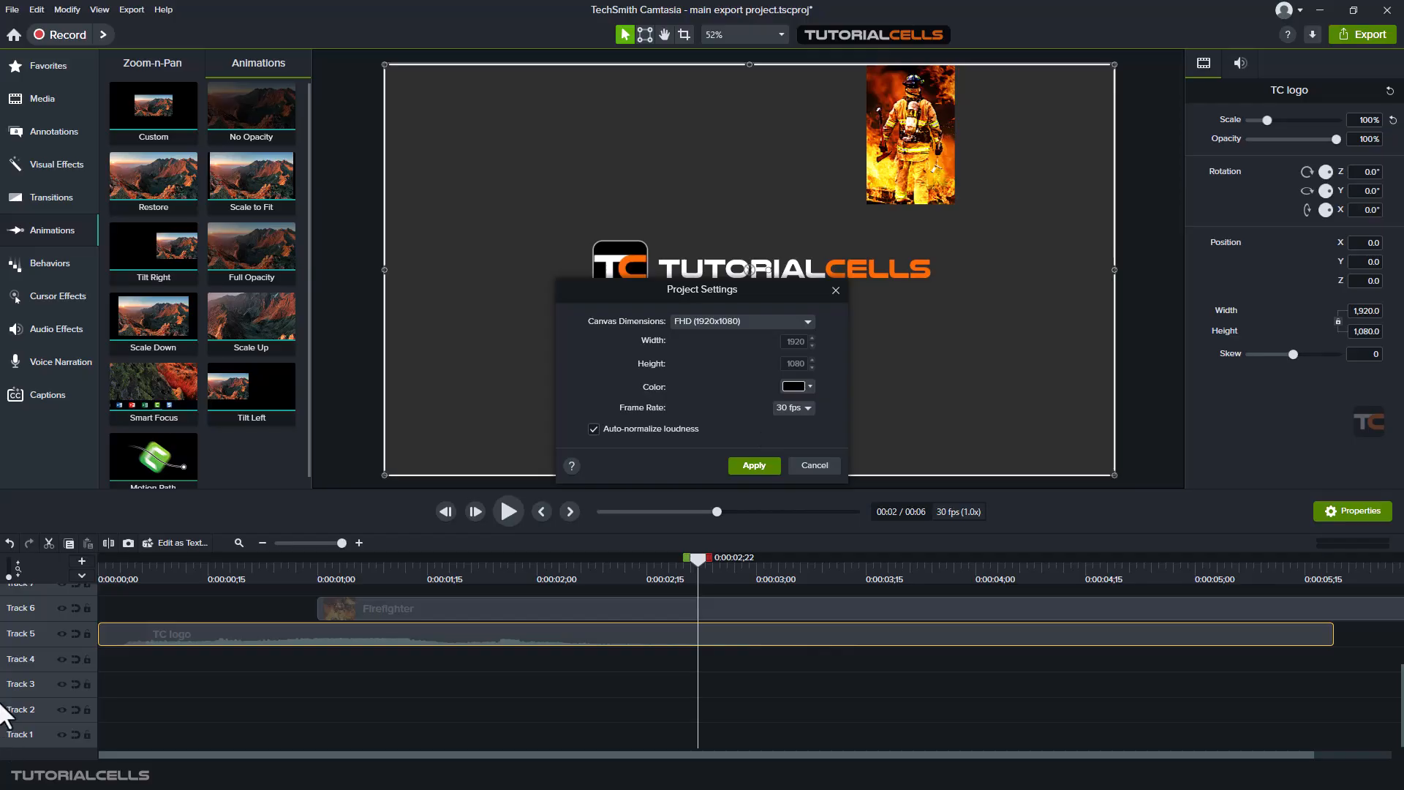
click(781, 413)
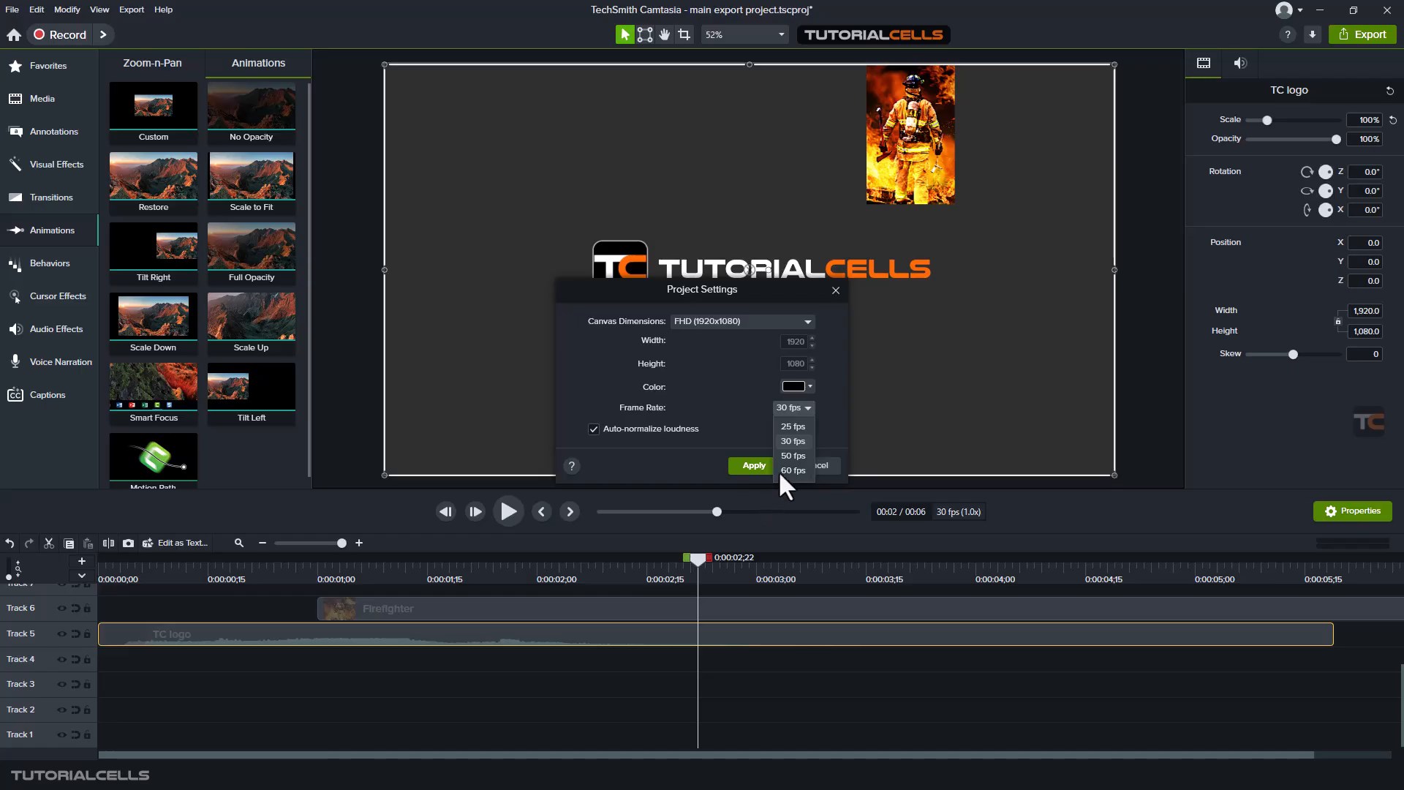
click(777, 439)
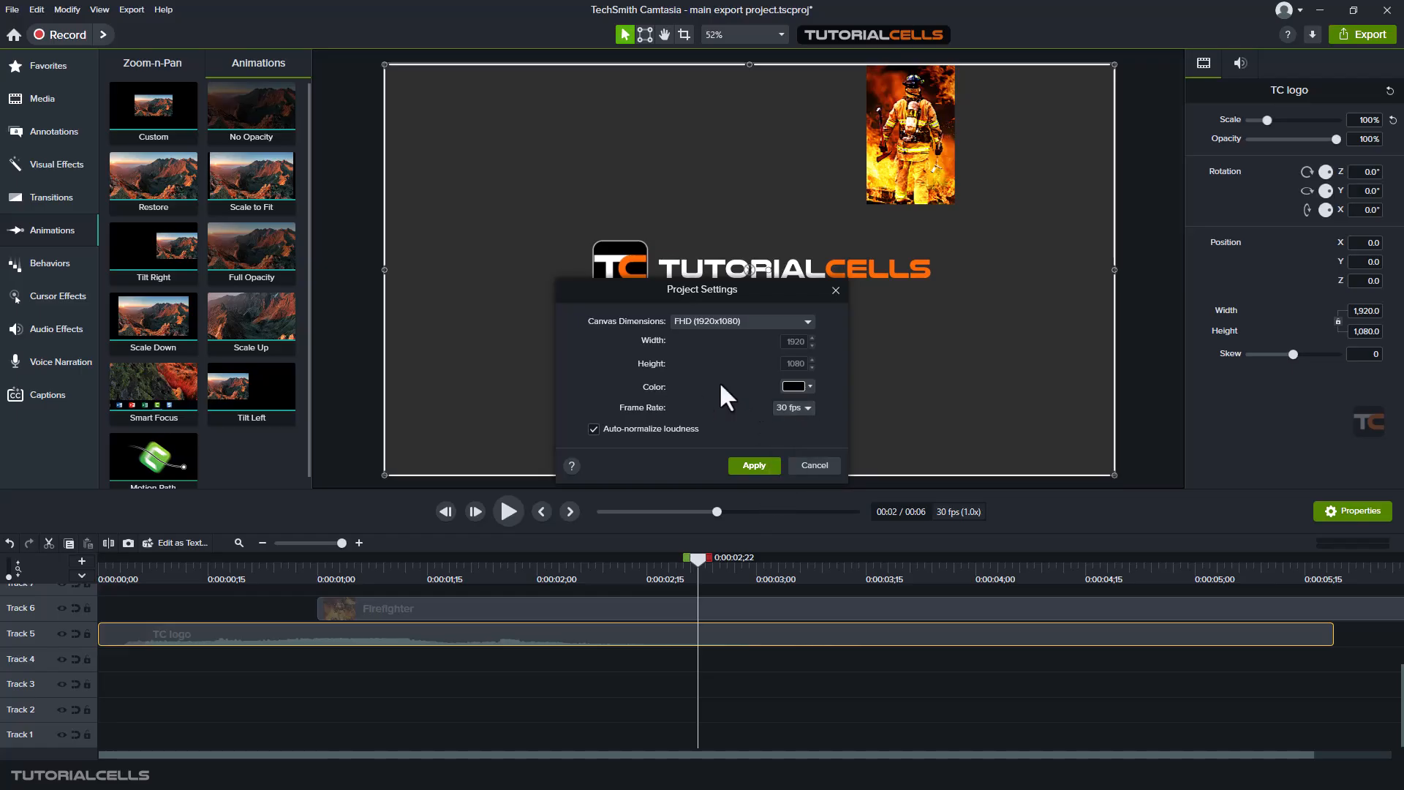
click(783, 411)
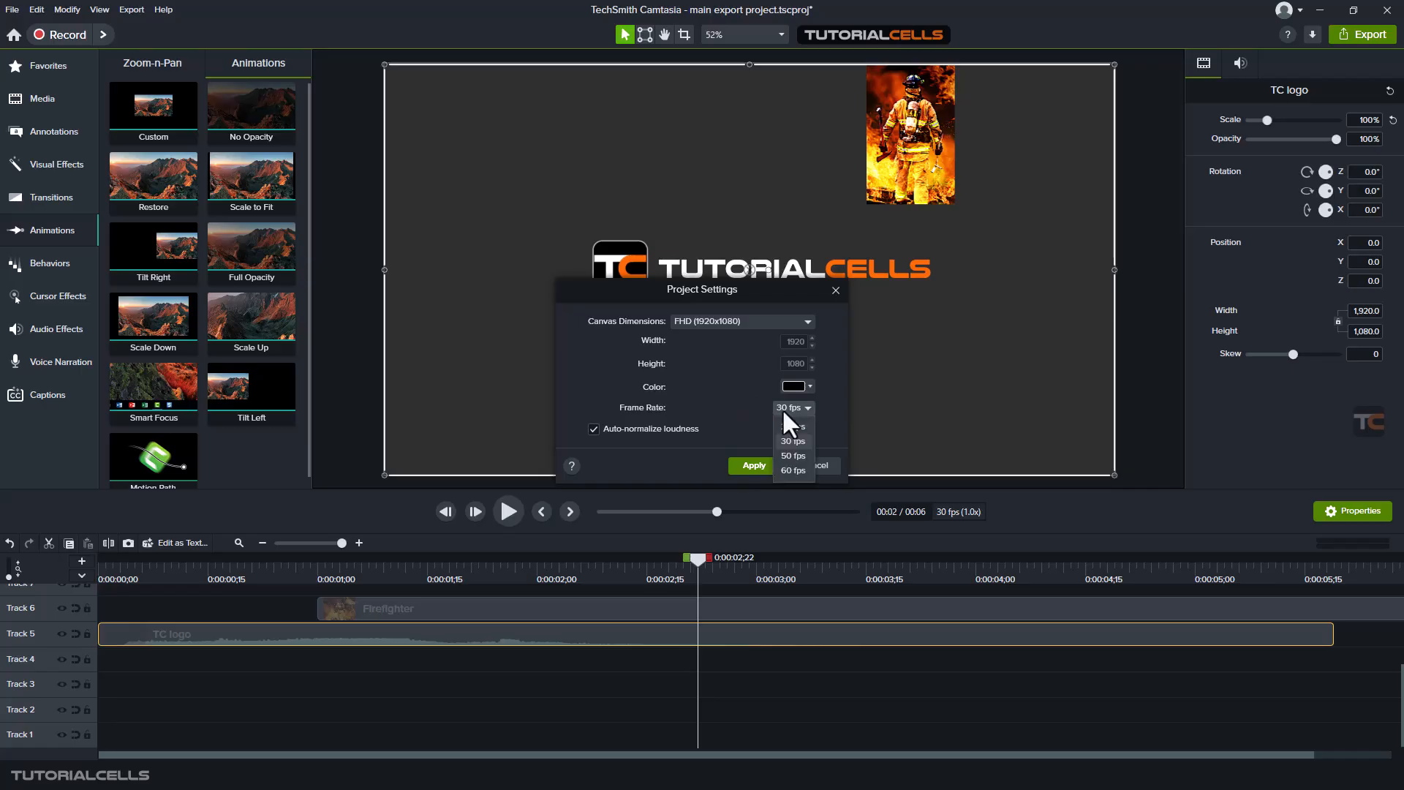
click(783, 412)
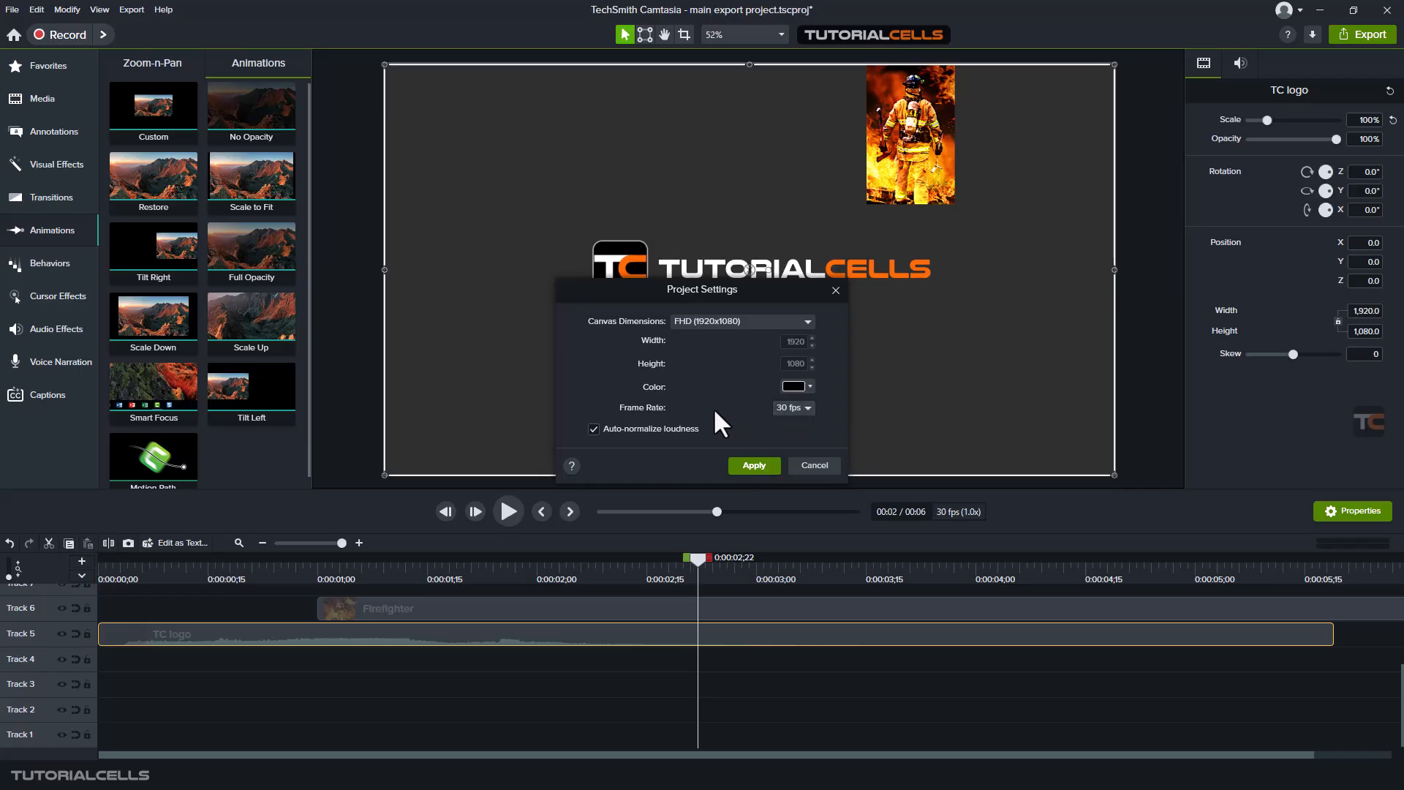
click(754, 465)
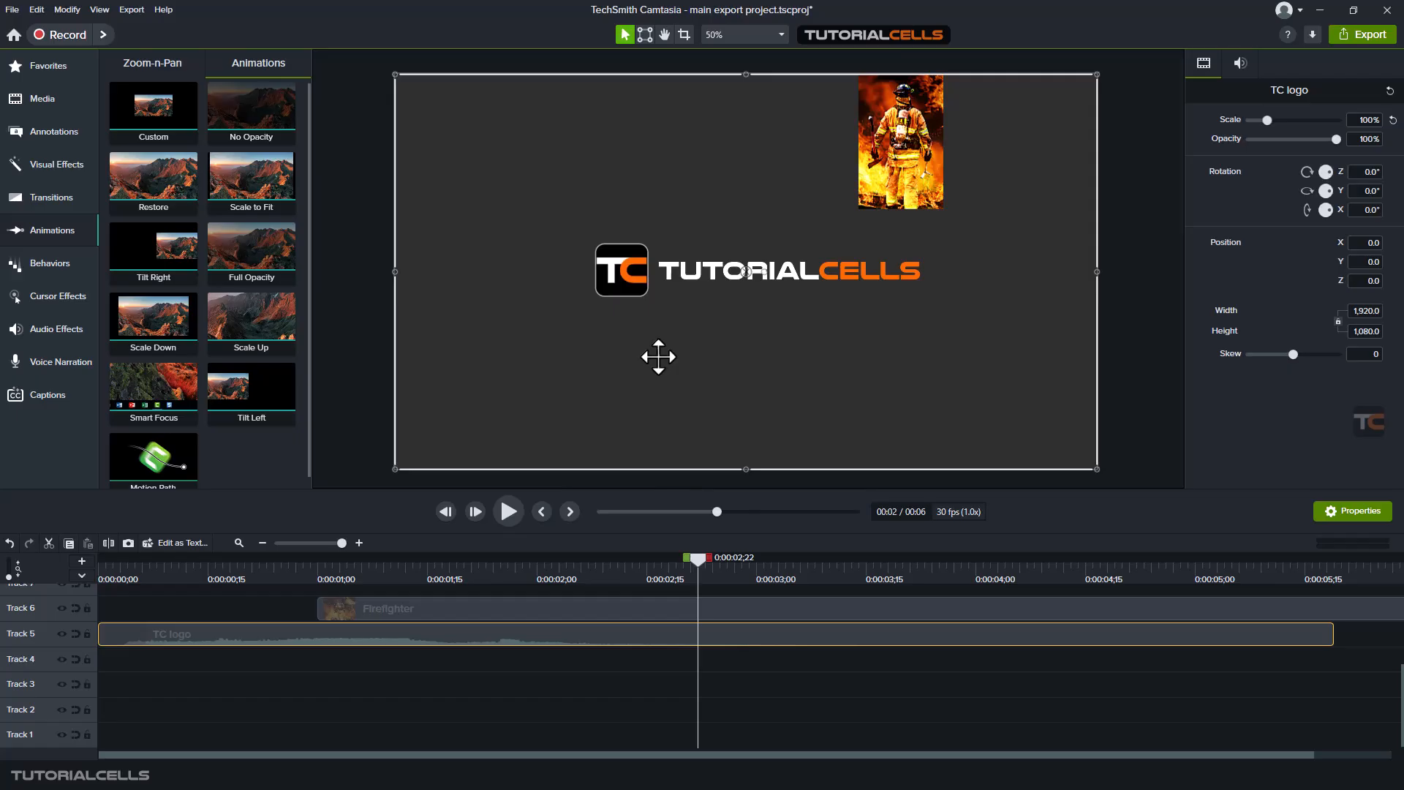
click(357, 196)
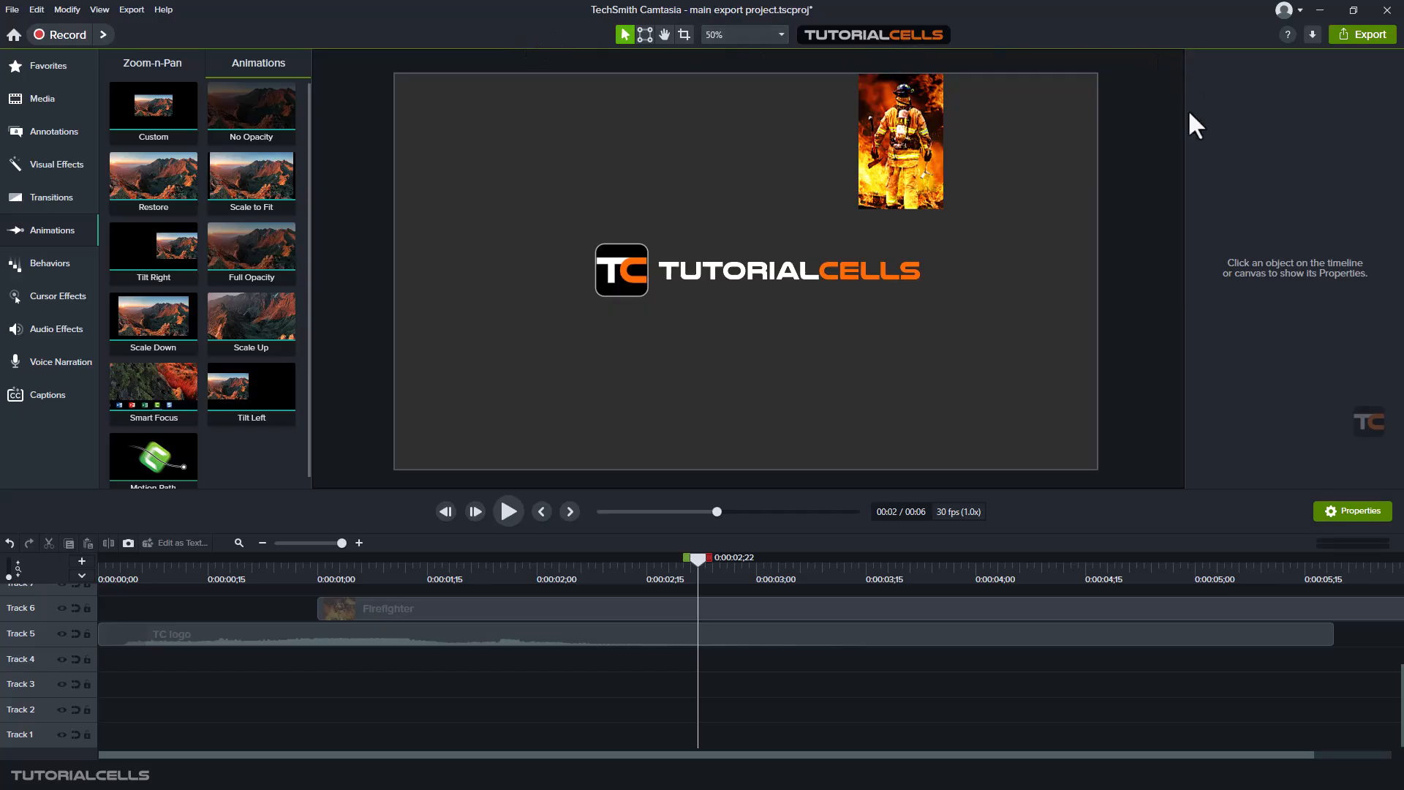